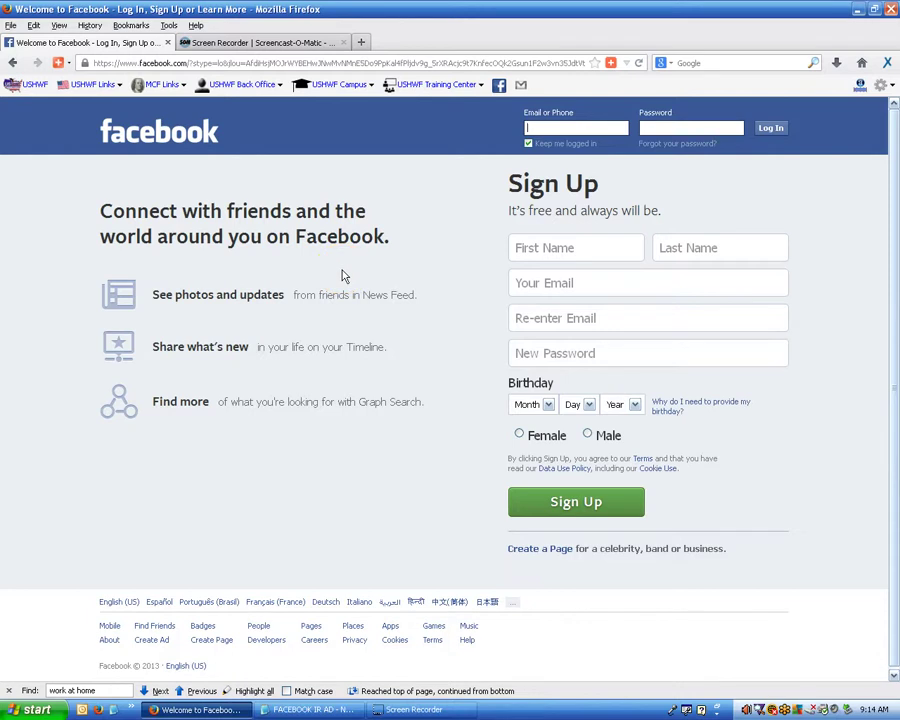
Bring up the FACEBOOK IR AD notes in Notepad with word wrap on to read the ads.
left_click(313, 710)
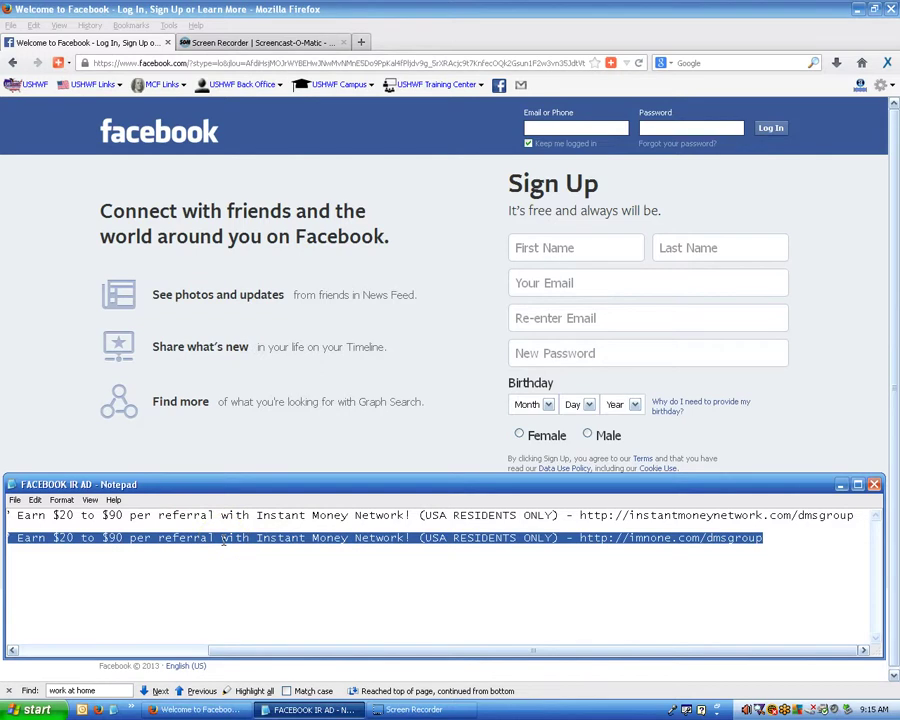
left_click(60, 500)
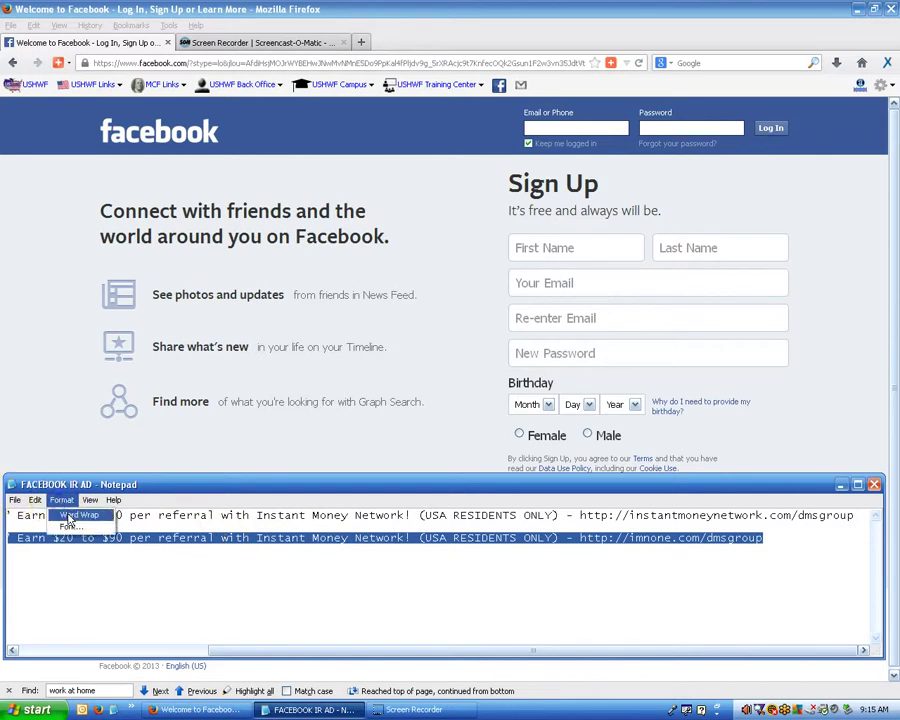
left_click(72, 516)
left_click(198, 562)
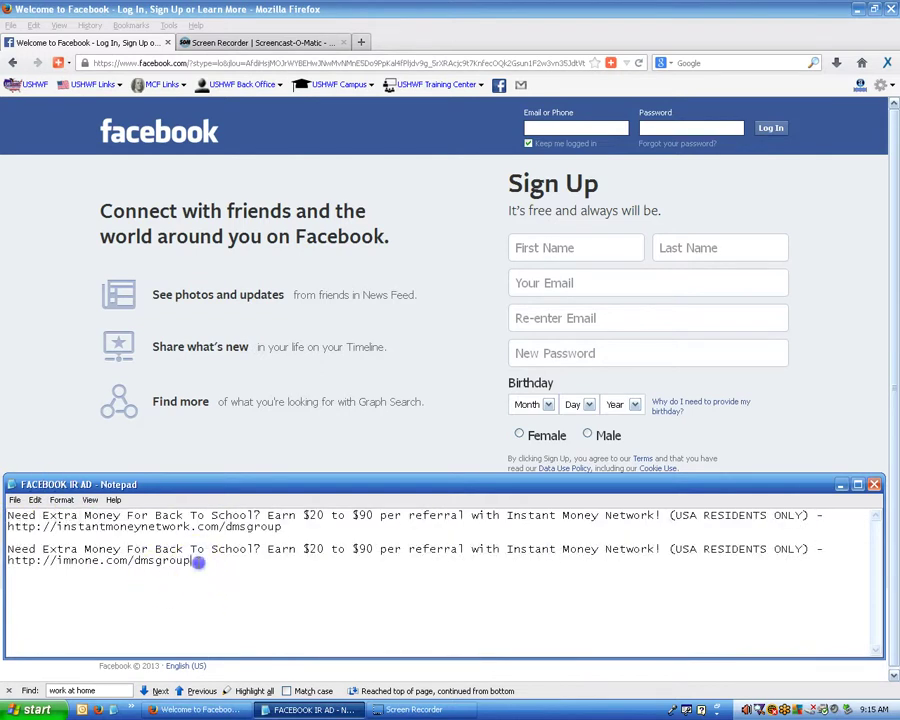
left_click_drag(198, 562, 16, 552)
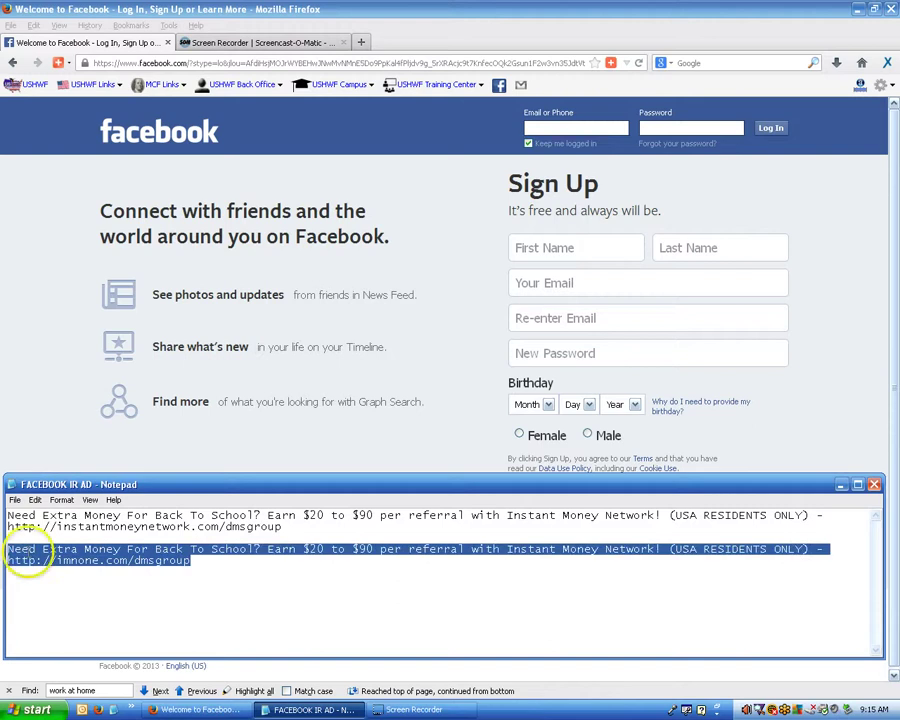
Turn word wrap back off and select the entire second ad line, the imnone.com version.
left_click(62, 500)
left_click(72, 516)
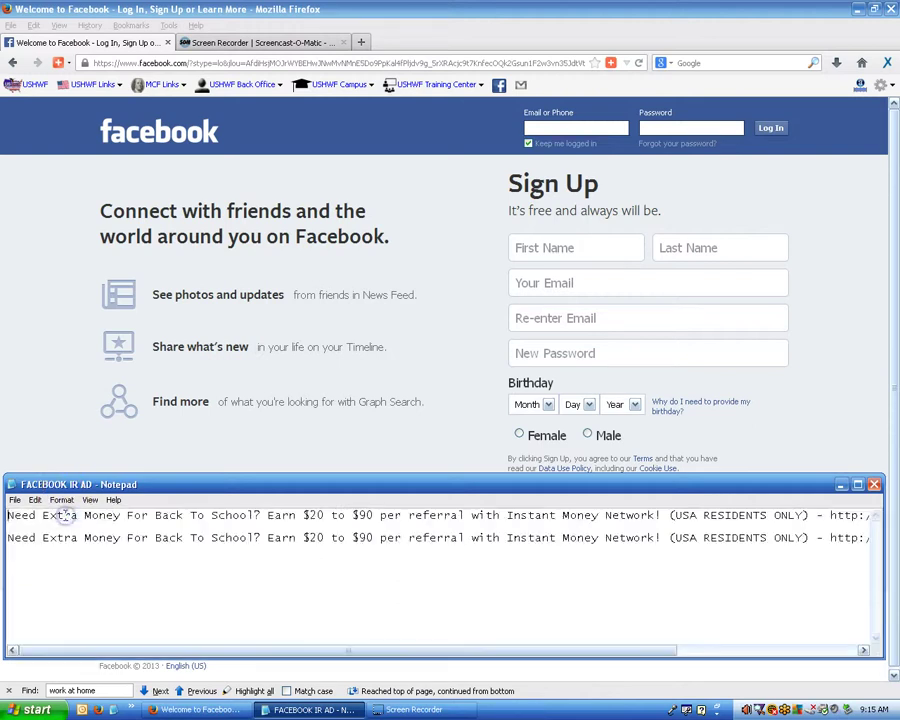
key("End")
key("Home")
key("shift+End")
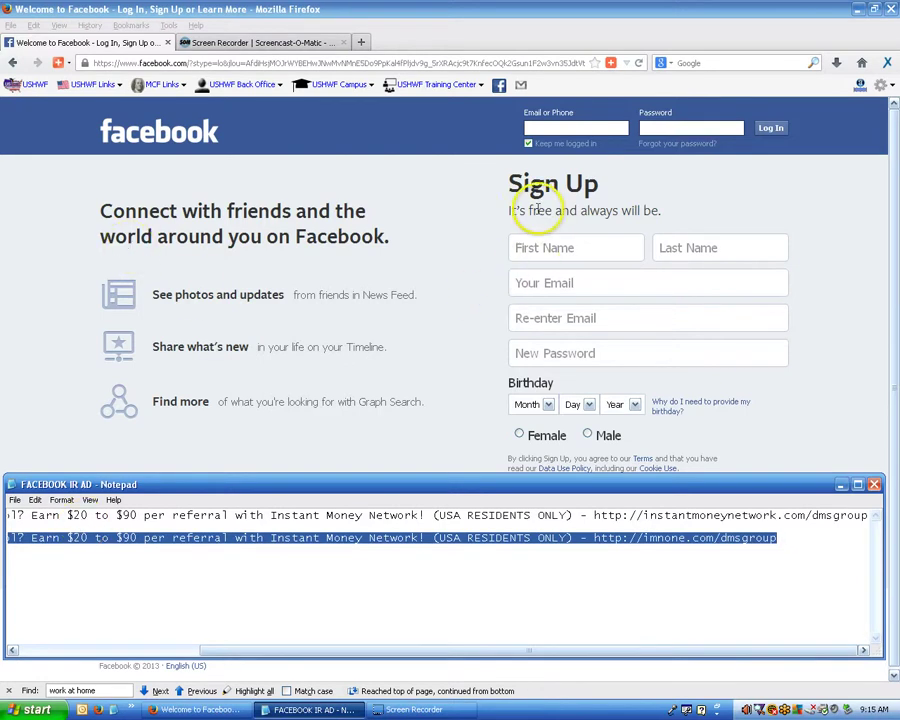
Log into the alternate Facebook account with the saved login and close the find bar.
left_click(580, 129)
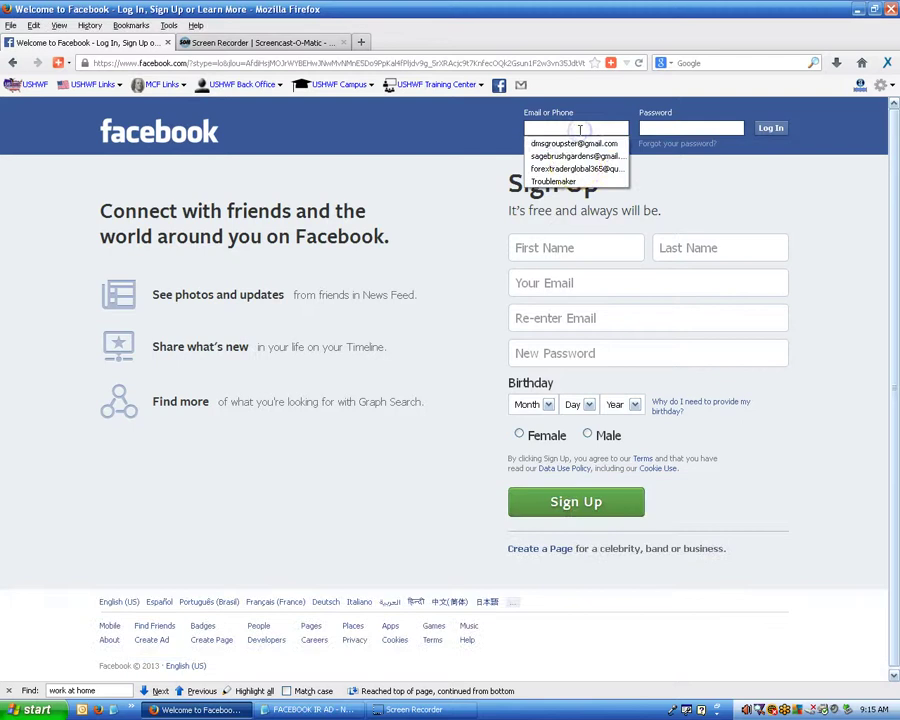
left_click(580, 168)
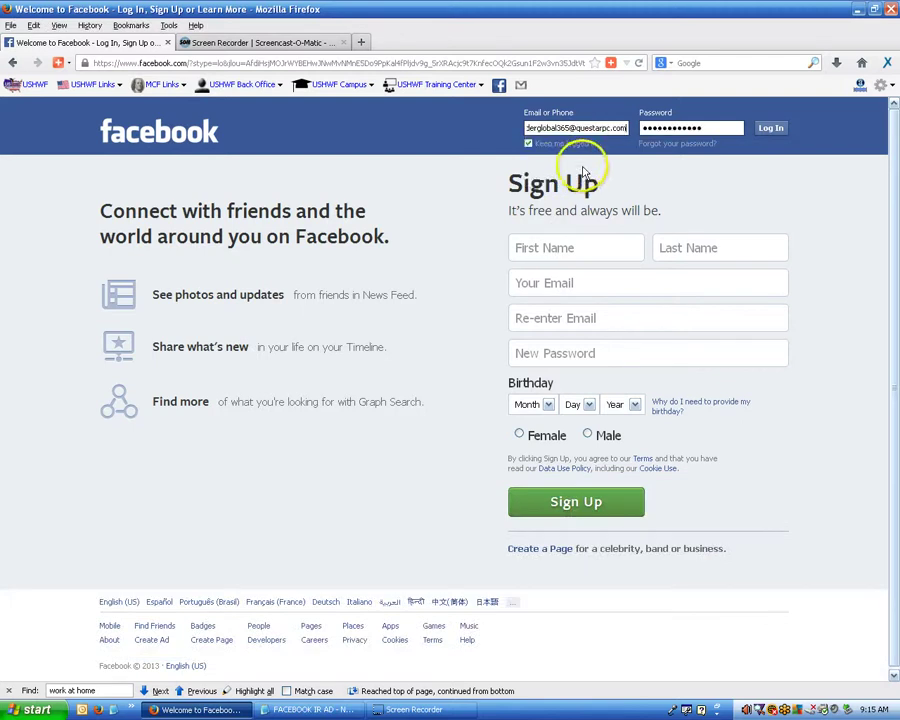
left_click(770, 129)
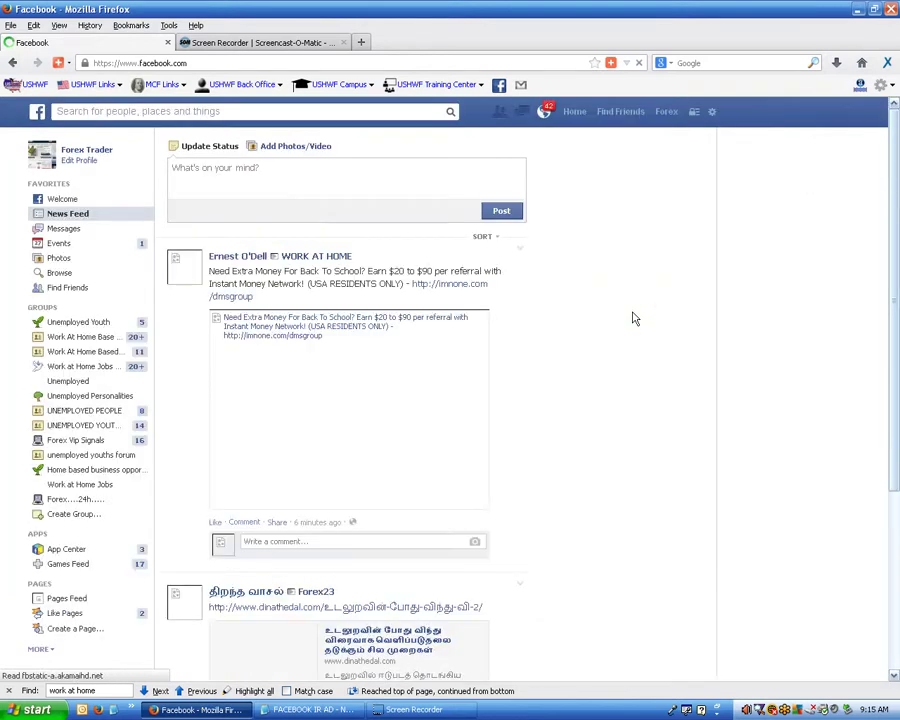
left_click(8, 690)
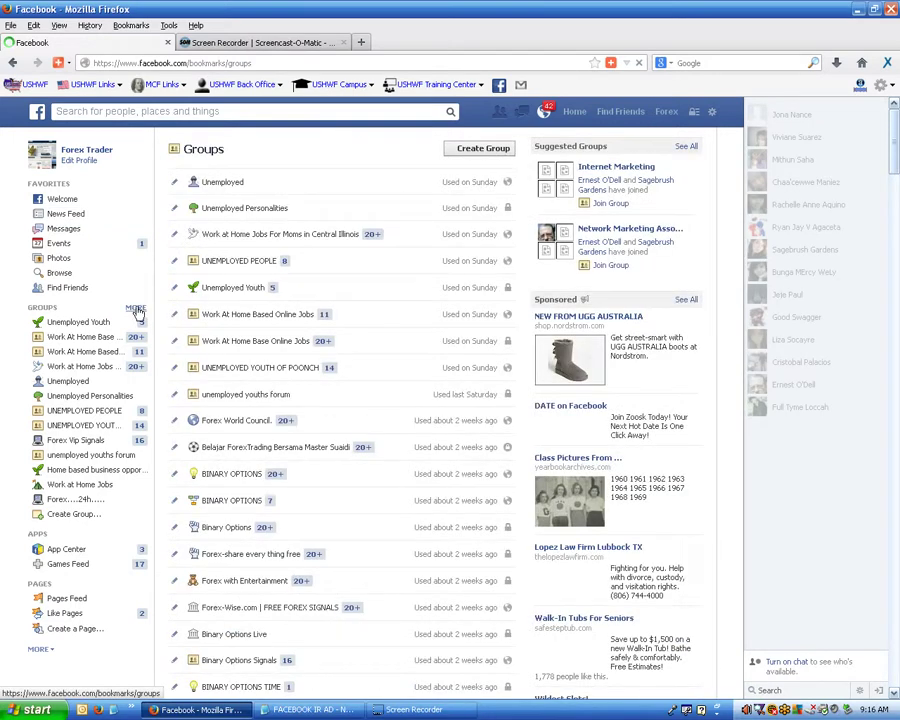
Open the full list of the account's groups and scroll to its bottom.
left_click(137, 309)
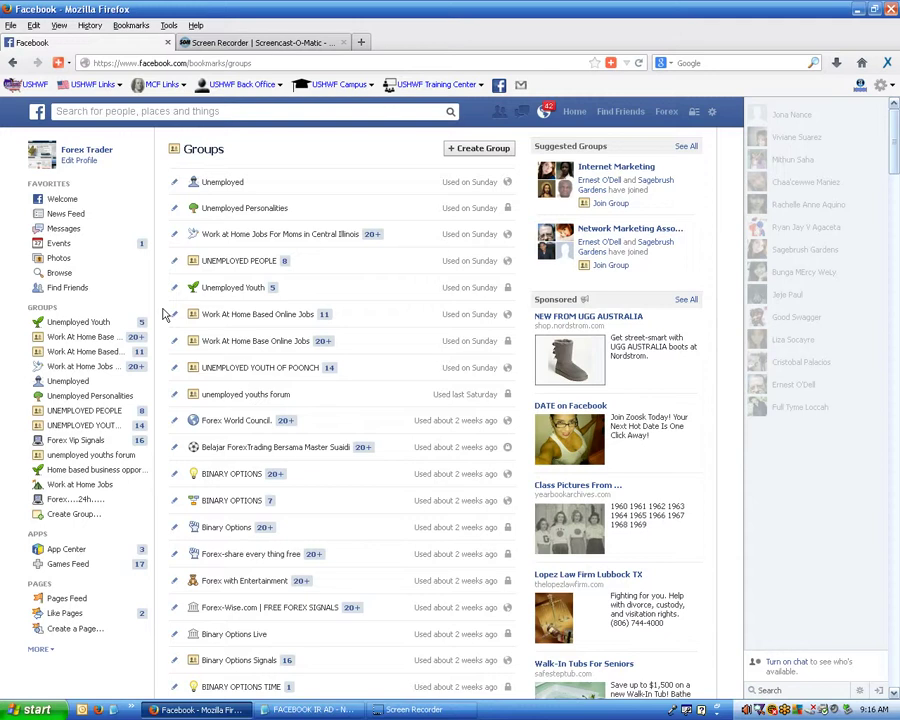
scroll(165, 314, "down", 15)
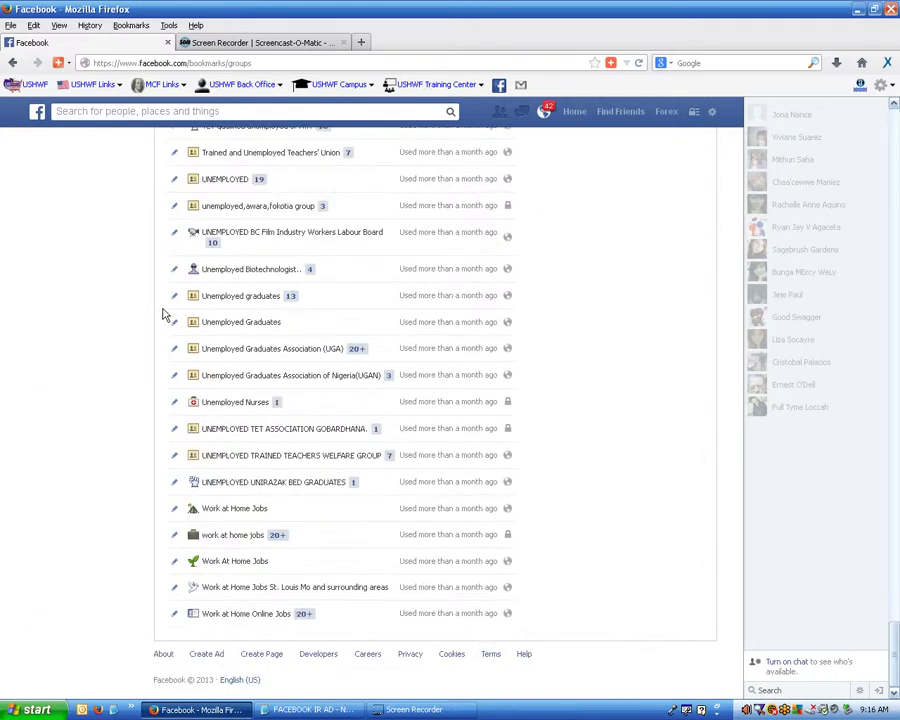
left_click(157, 311)
Find 'work at home' on the page and open the Work at Home Online Jobs group.
key("ctrl+f")
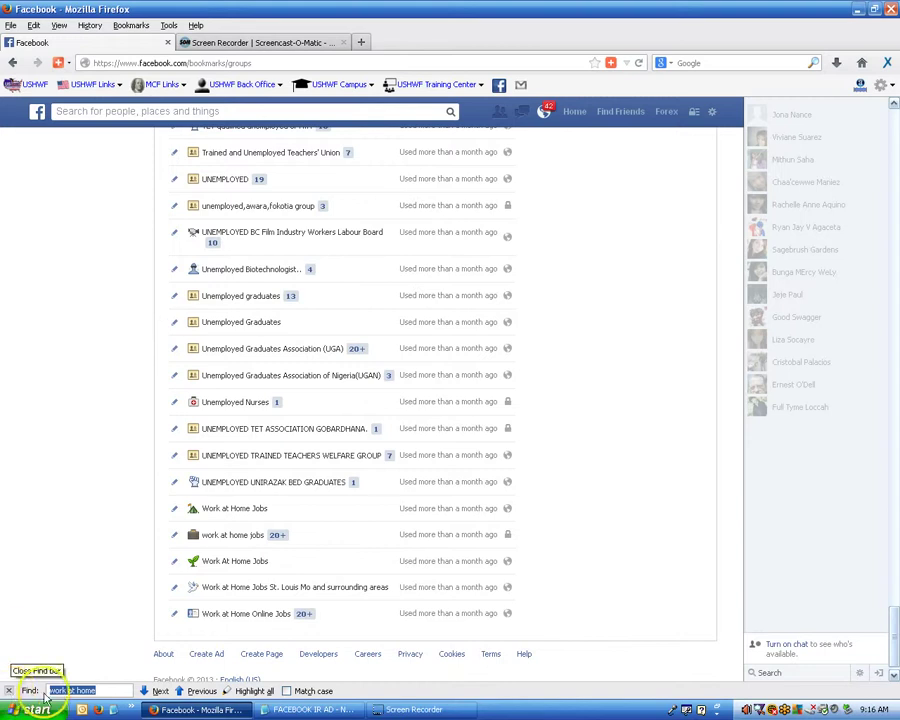
left_click(200, 691)
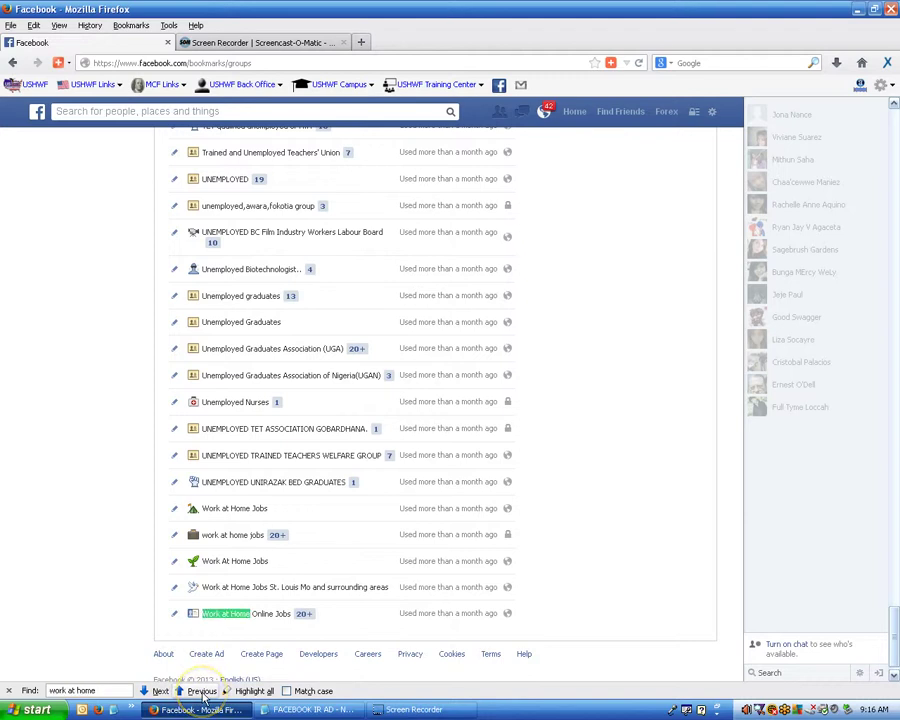
left_click(219, 621)
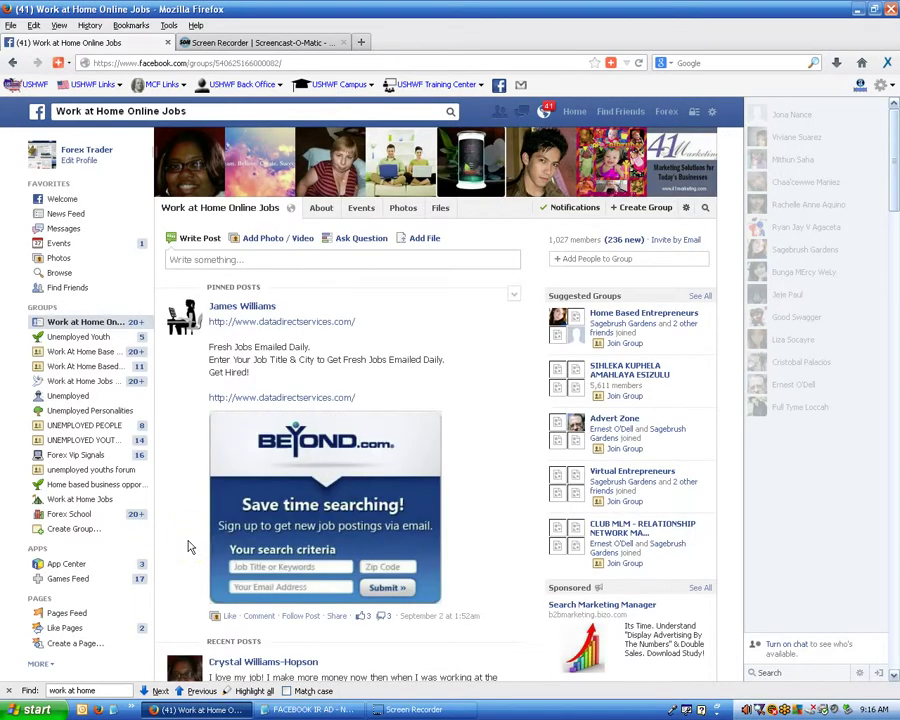
scroll(190, 545, "down", 4)
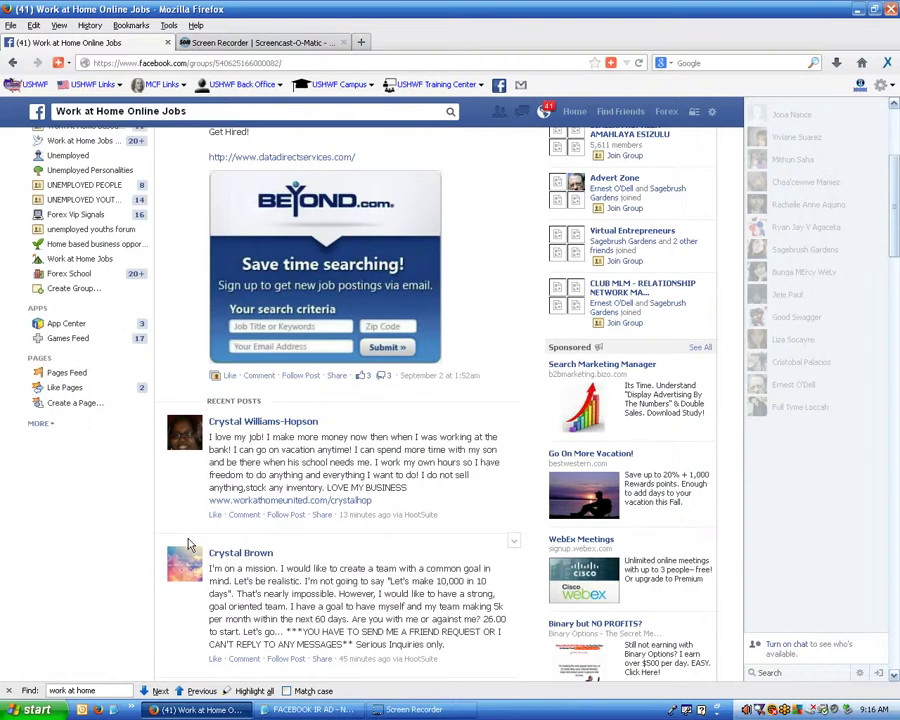
scroll(190, 545, "down", 6)
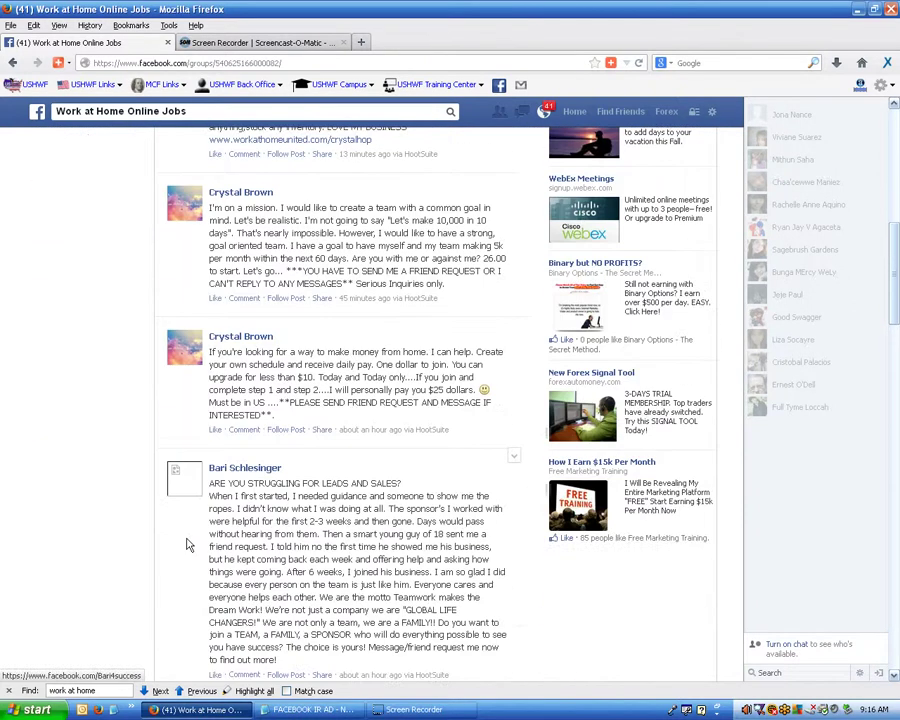
scroll(186, 545, "down", 2)
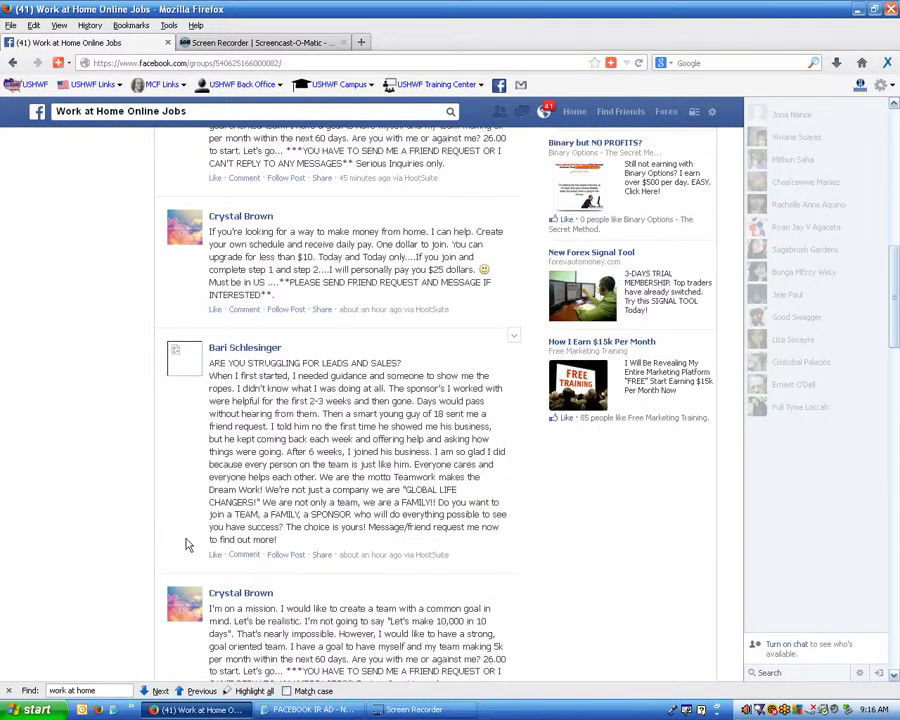
scroll(185, 545, "down", 5)
scroll(185, 545, "down", 10)
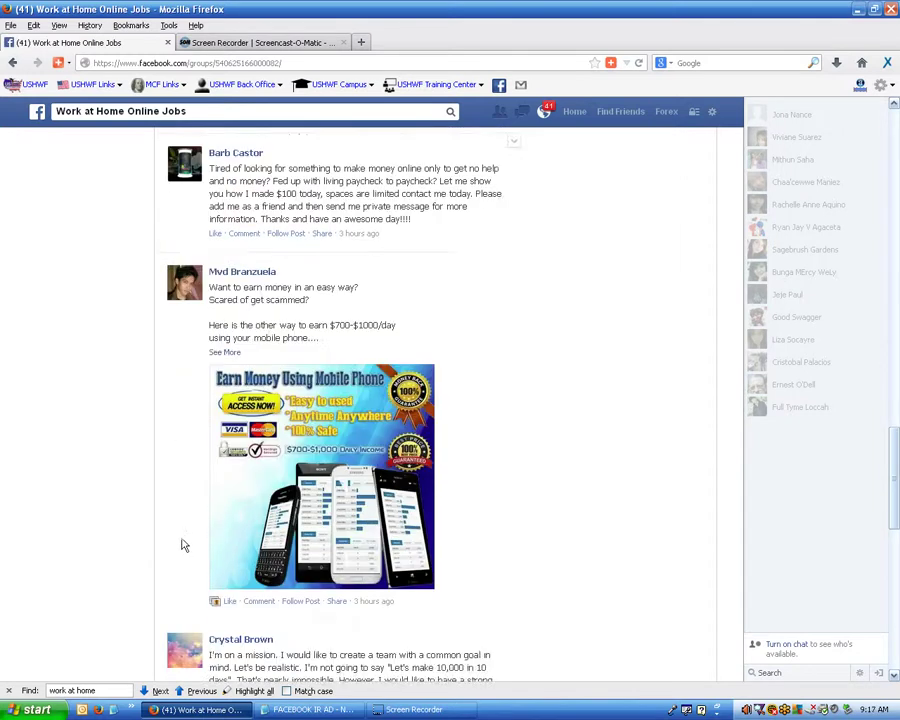
scroll(184, 545, "down", 6)
scroll(181, 543, "down", 8)
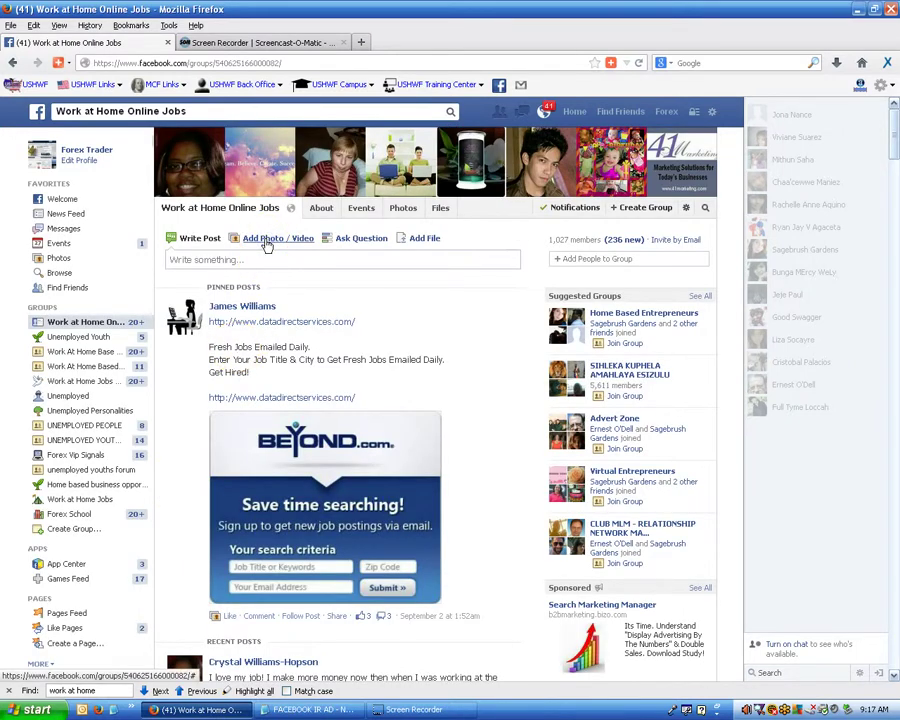
Start a group photo post with the BACK_TO_SCHOOL ad image.
left_click(267, 240)
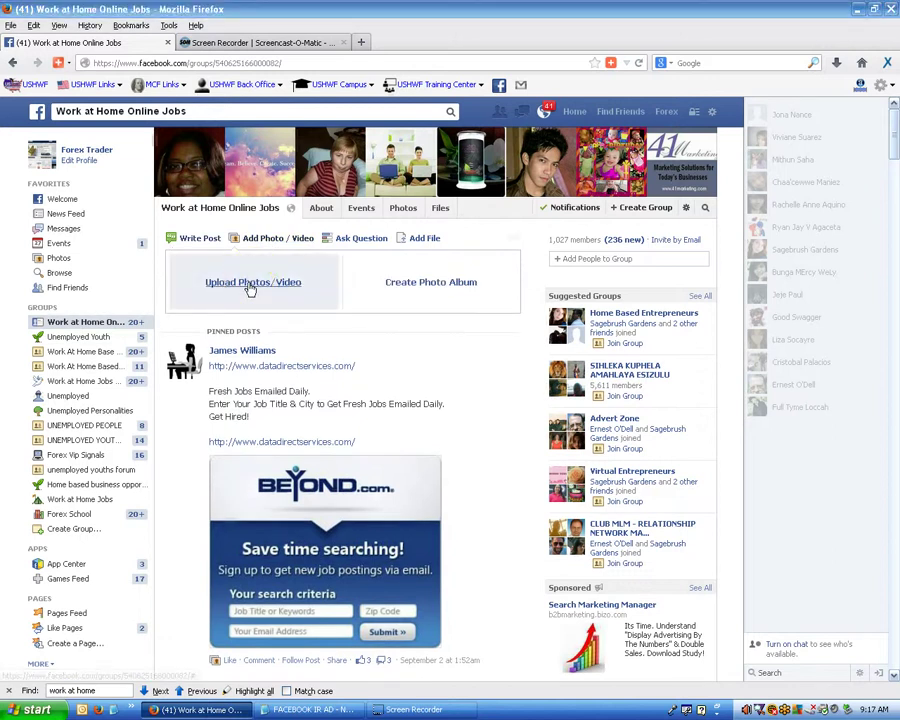
left_click(252, 283)
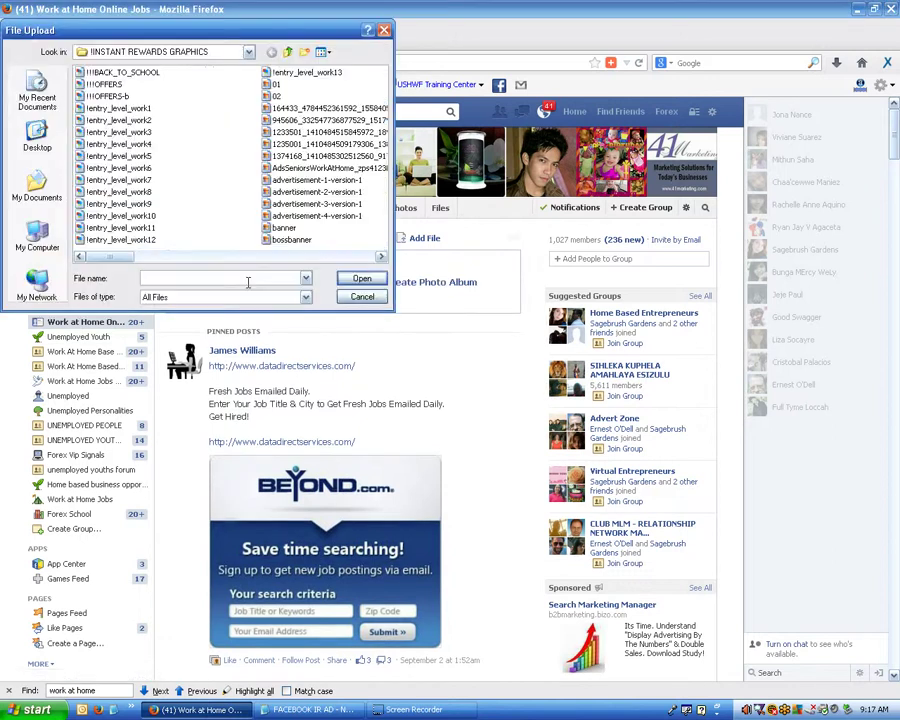
left_click(145, 75)
key("Escape")
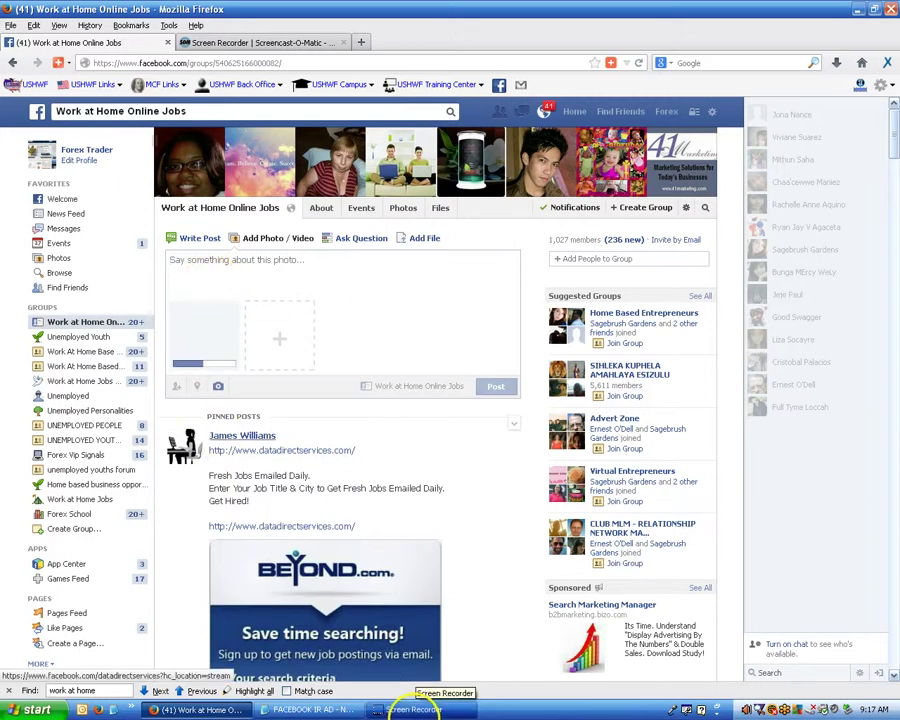
Copy the imnone.com ad line from Notepad, paste it as the caption, and post.
left_click(300, 709)
left_click_drag(10, 538, 291, 572)
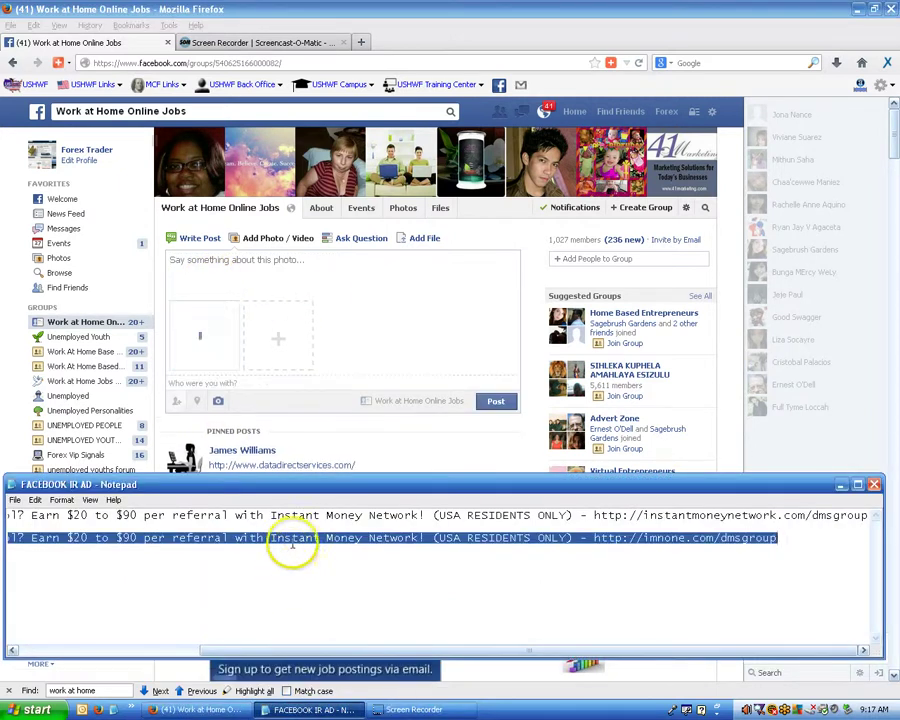
right_click(292, 545)
left_click(313, 578)
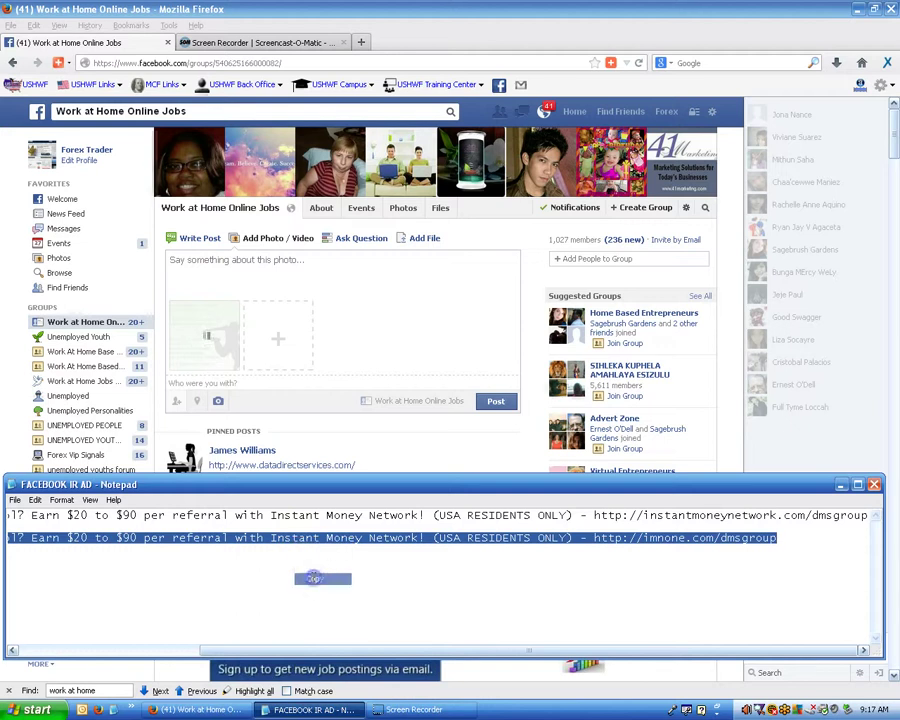
left_click(248, 263)
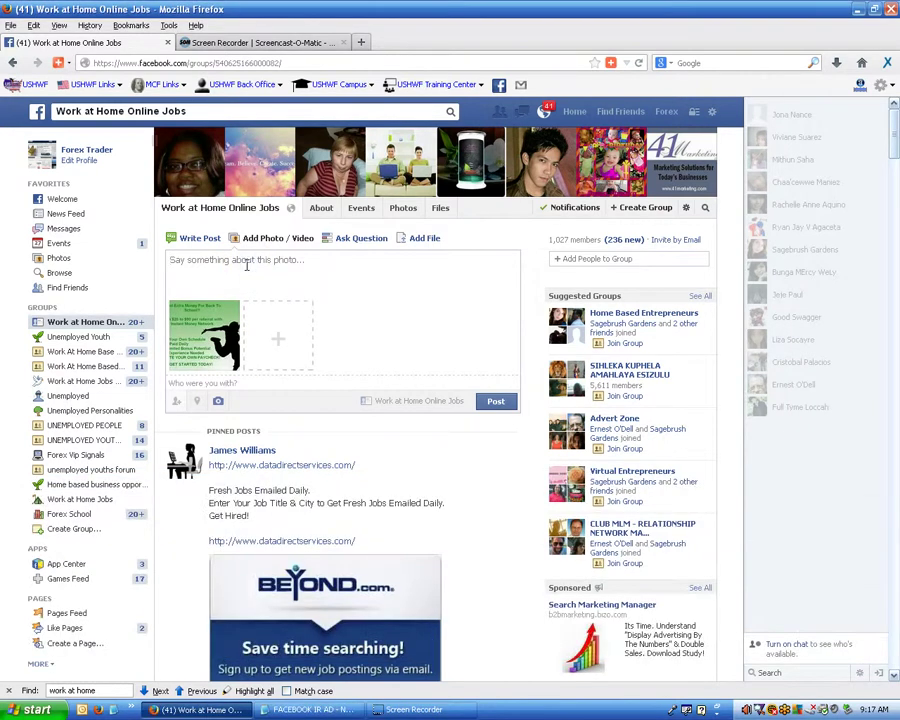
key("ctrl+v")
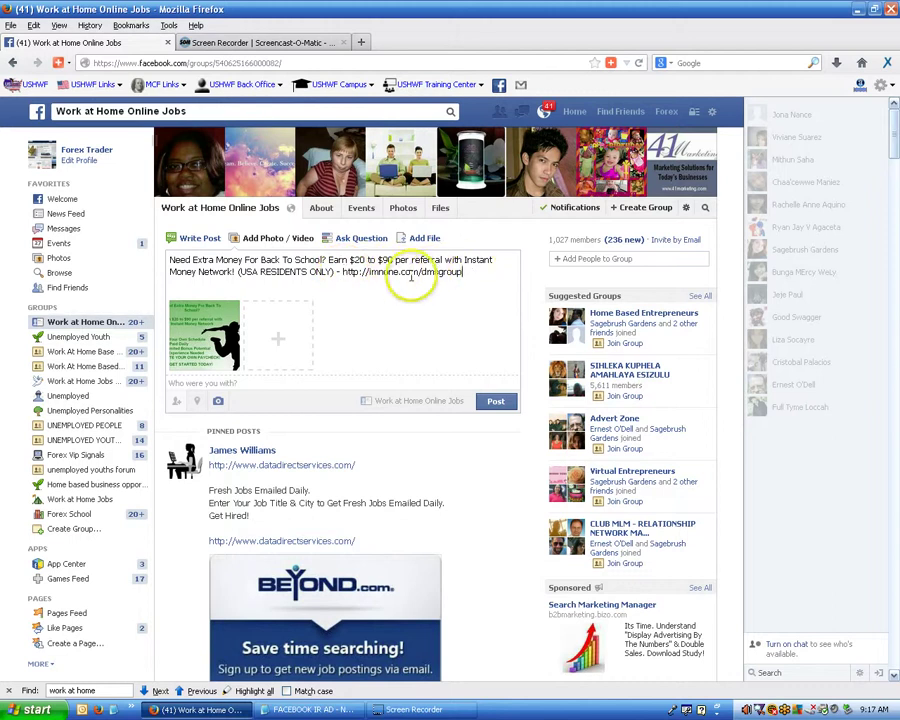
left_click(496, 404)
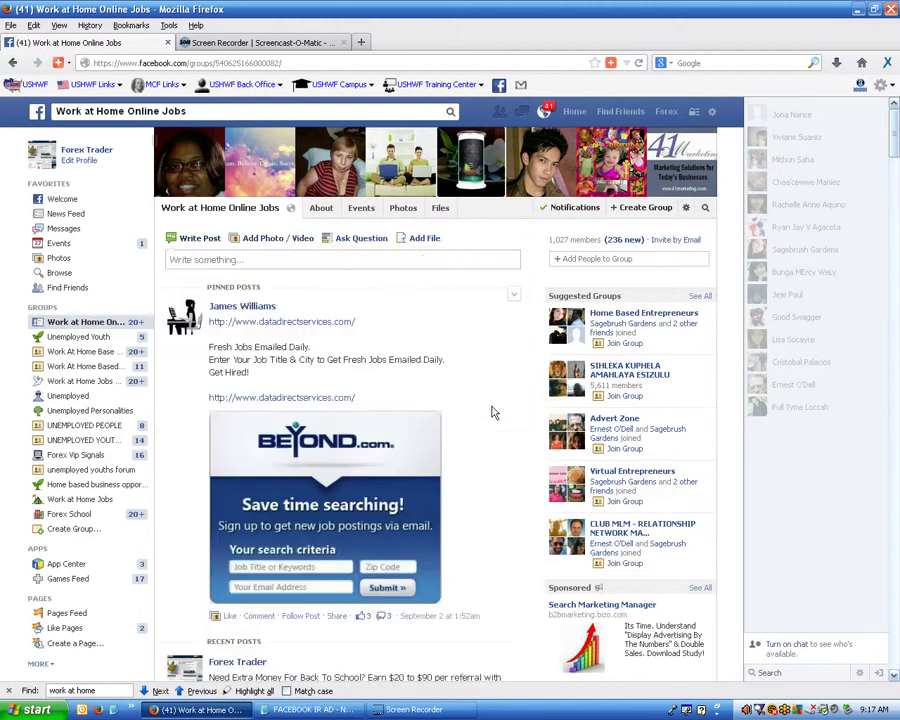
left_click(491, 404)
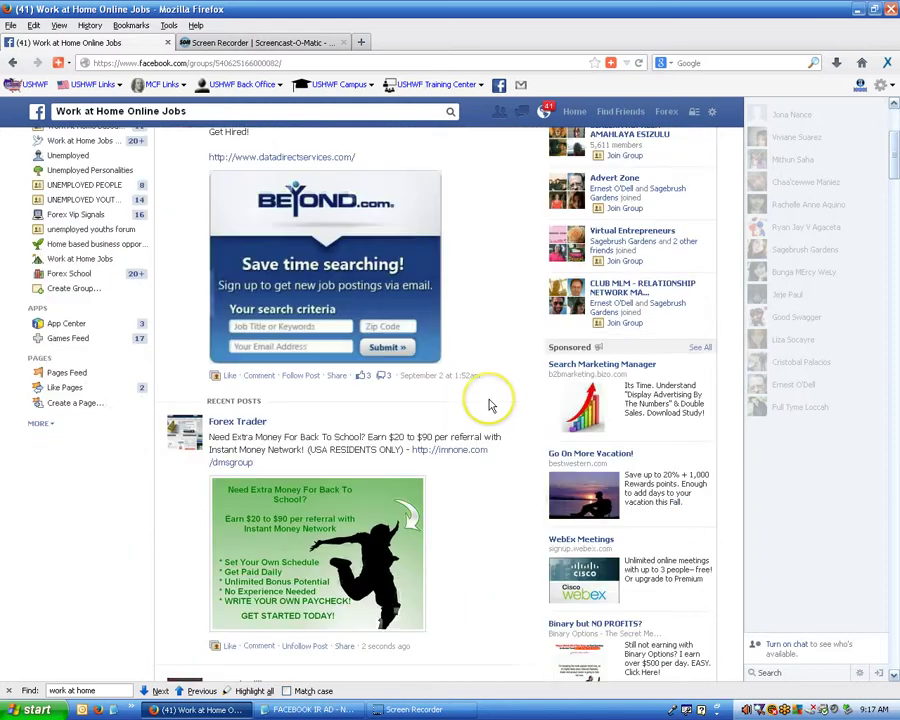
scroll(490, 405, "down", 5)
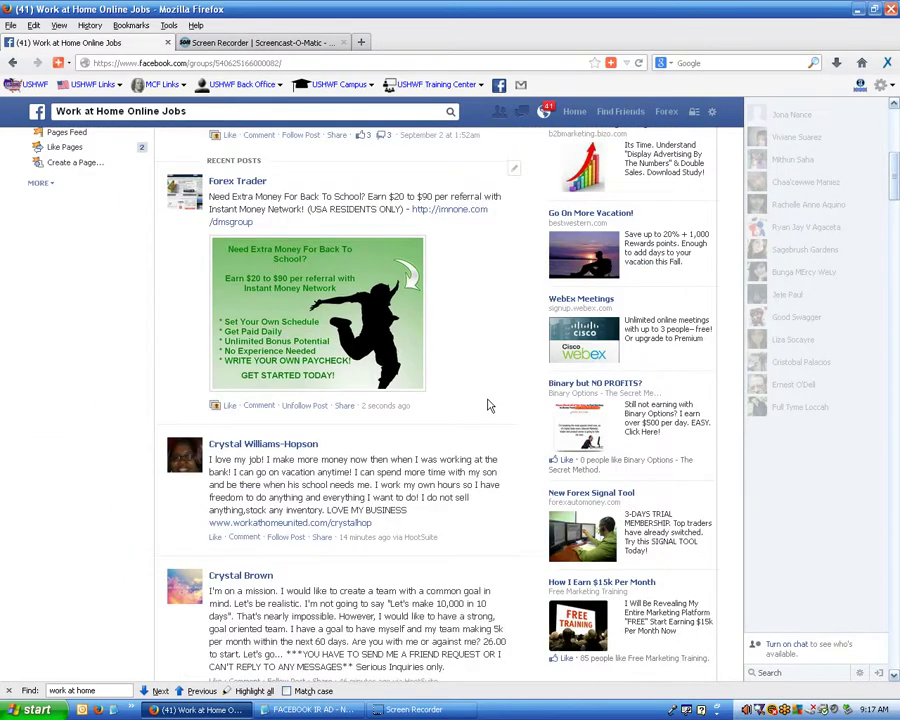
scroll(490, 405, "up", 2)
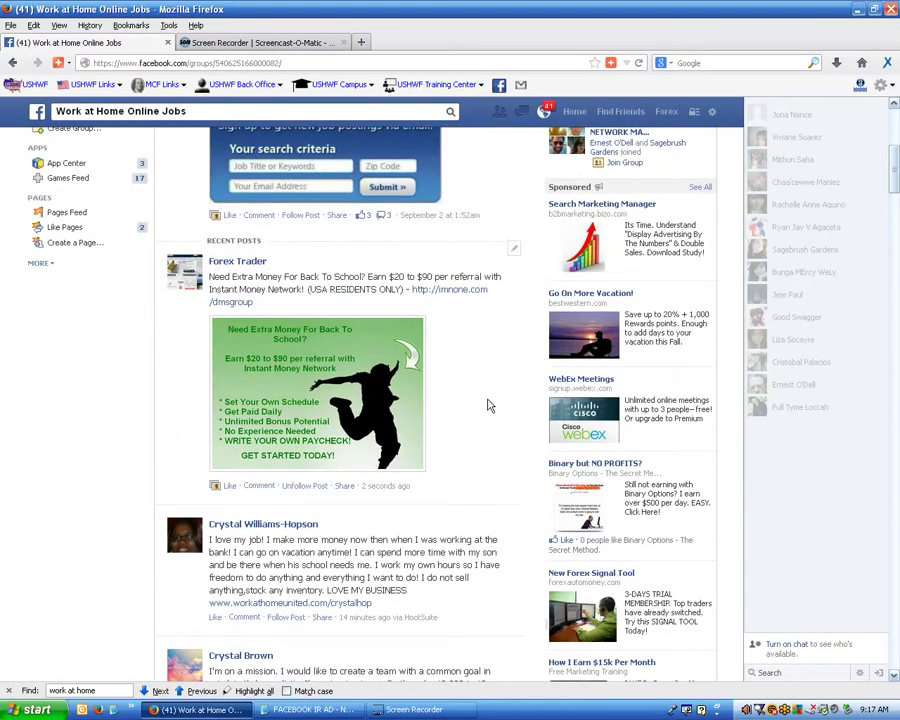
left_click(284, 393)
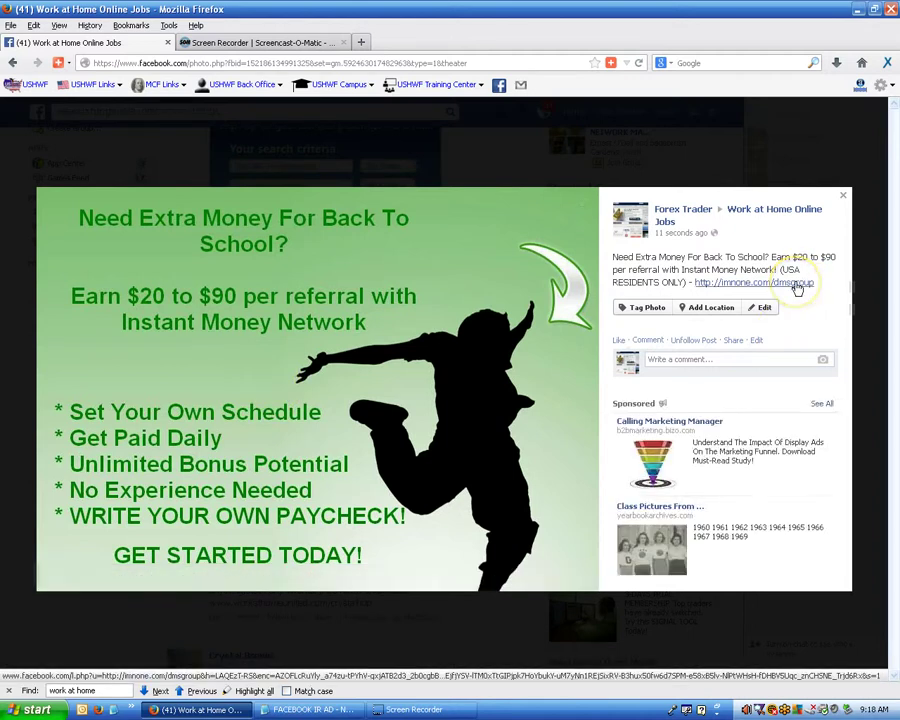
left_click(845, 197)
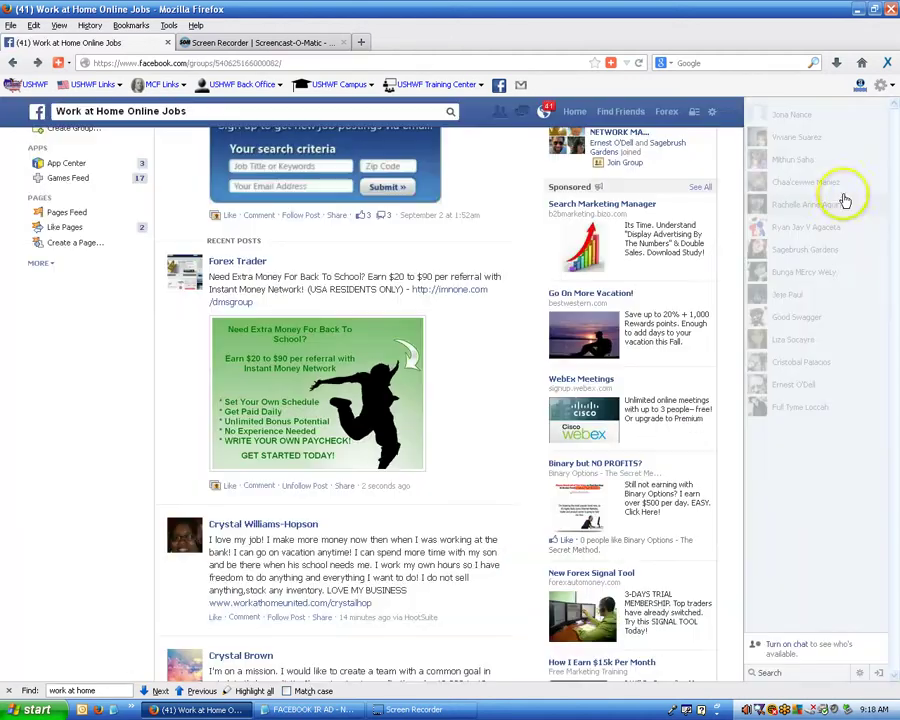
left_click(442, 296)
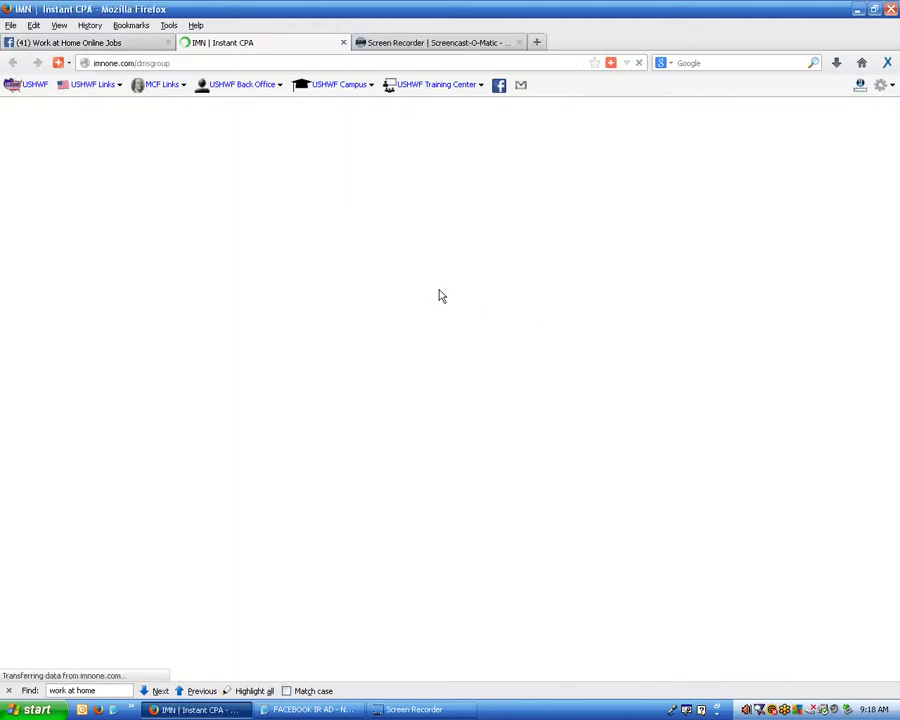
Let the IMN Instant CPA page finish loading, then close its tab.
left_click(448, 309)
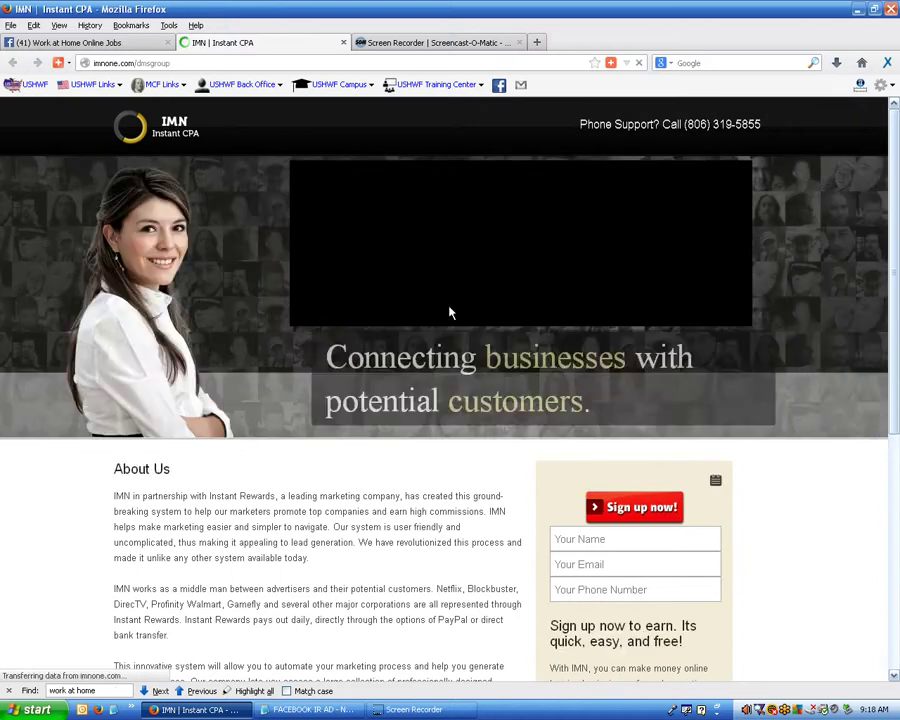
left_click(343, 43)
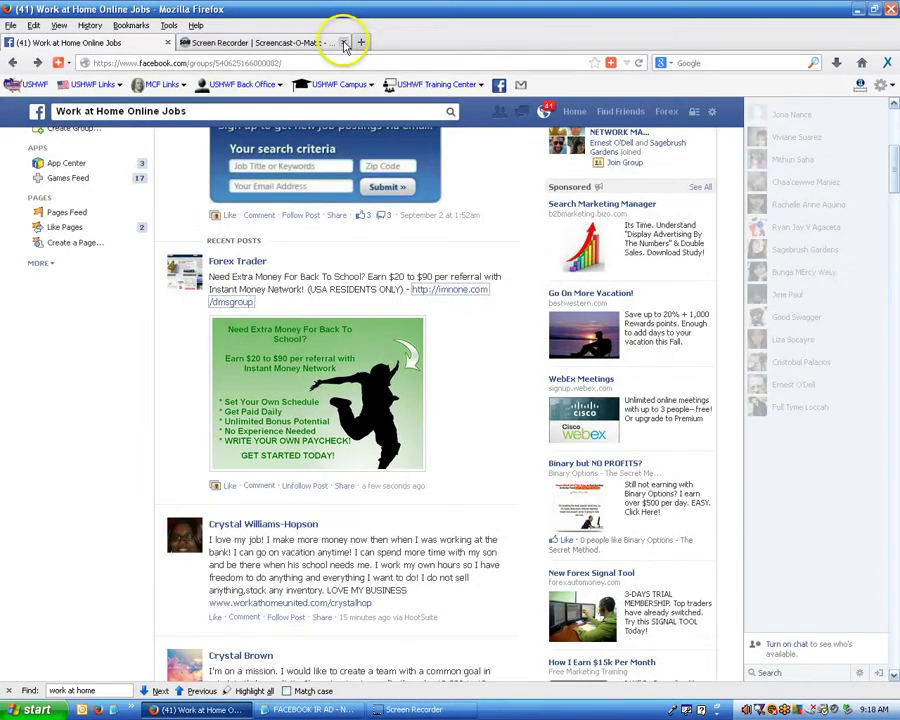
Log out and sign back in to the alternate account using the saved login.
left_click(713, 117)
left_click(673, 186)
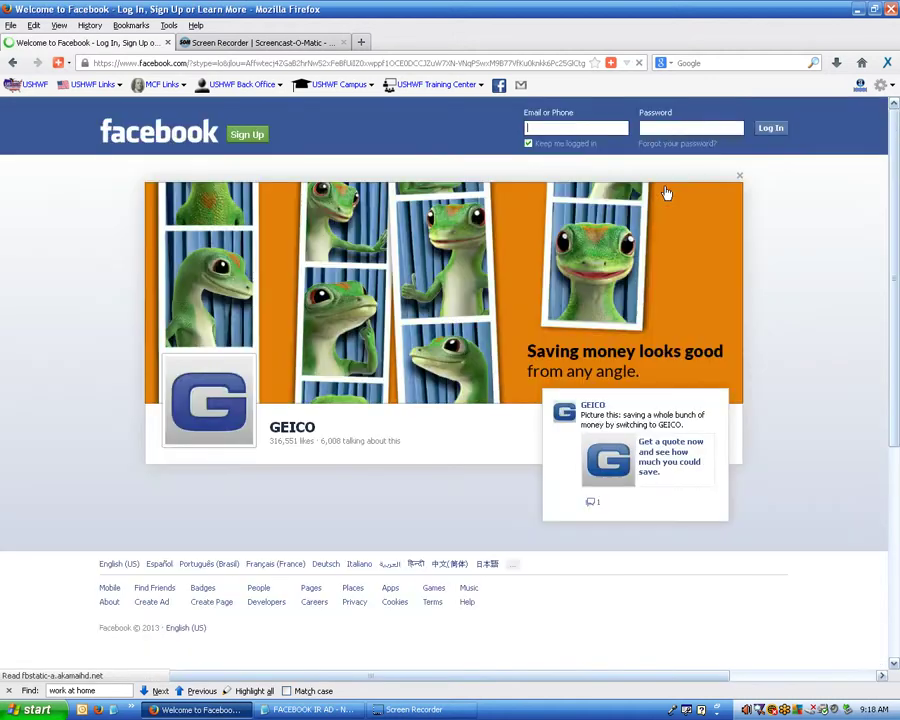
left_click(588, 128)
left_click(576, 137)
left_click(769, 128)
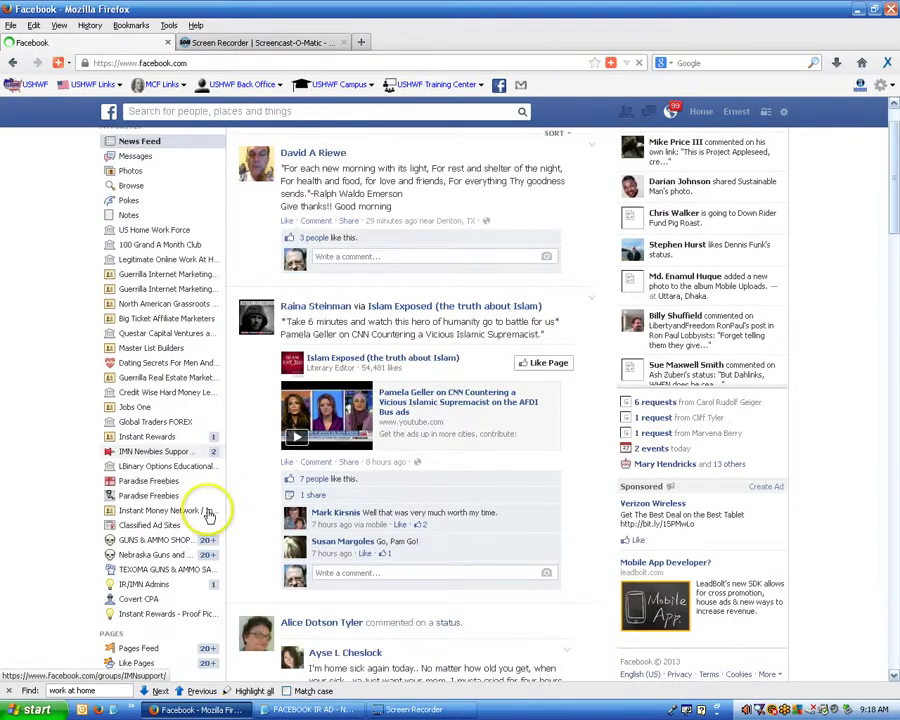
Open the second account's full groups list and select 'work at home' in the Find bar.
scroll(214, 480, "down", 5)
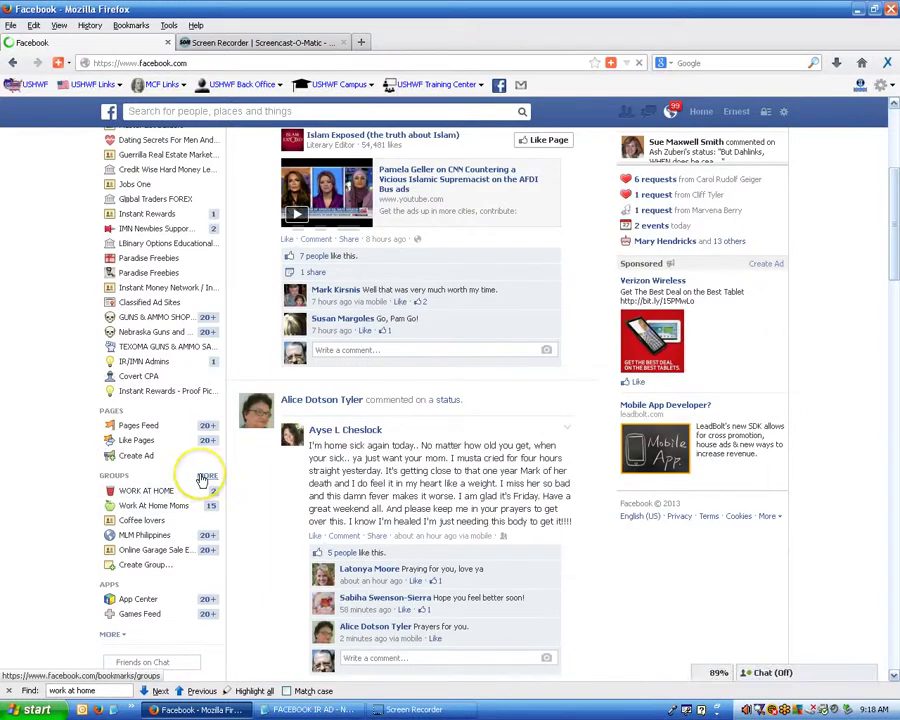
left_click(202, 479)
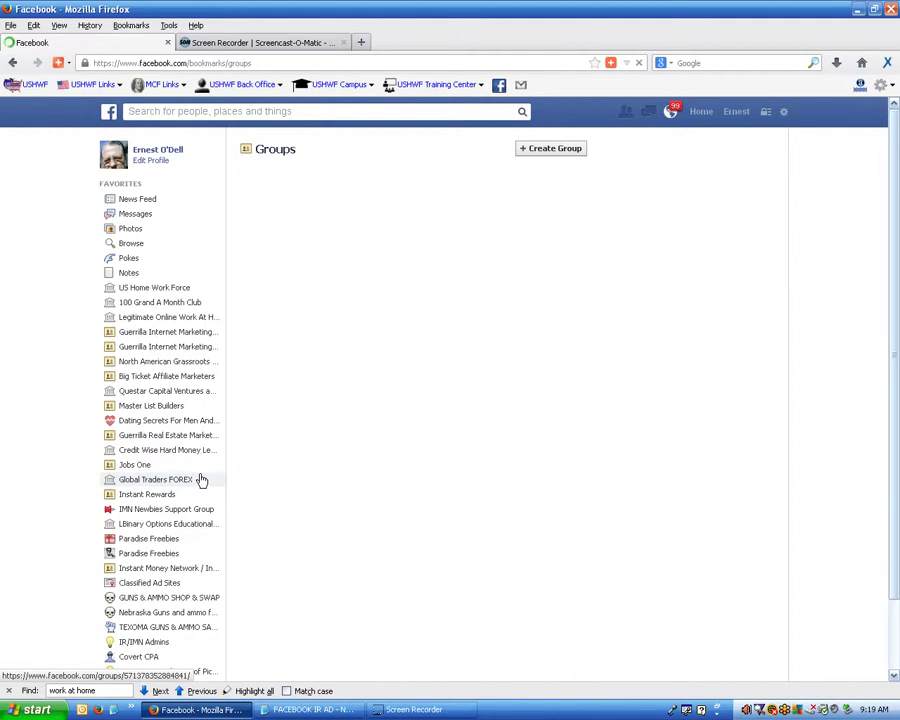
left_click(275, 468)
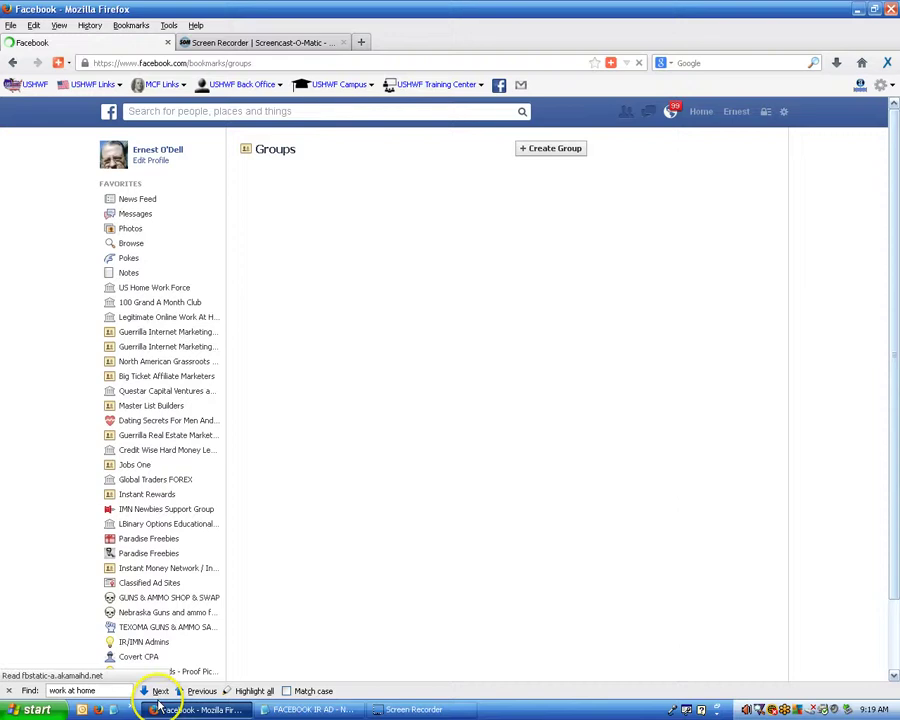
left_click(113, 692)
left_click_drag(120, 691, 48, 691)
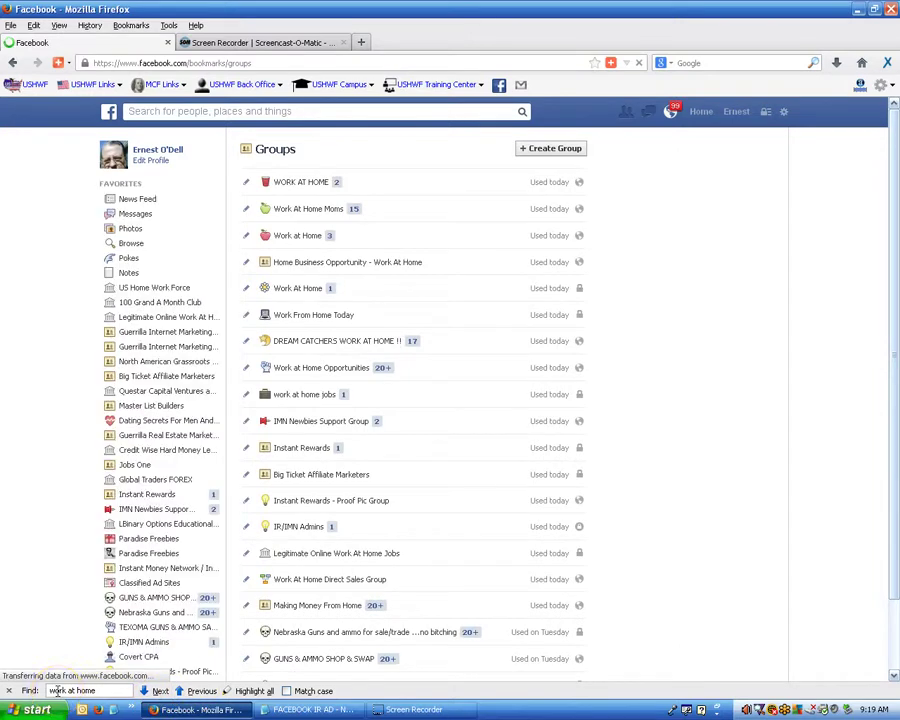
left_click(96, 691)
left_click_drag(96, 691, 53, 691)
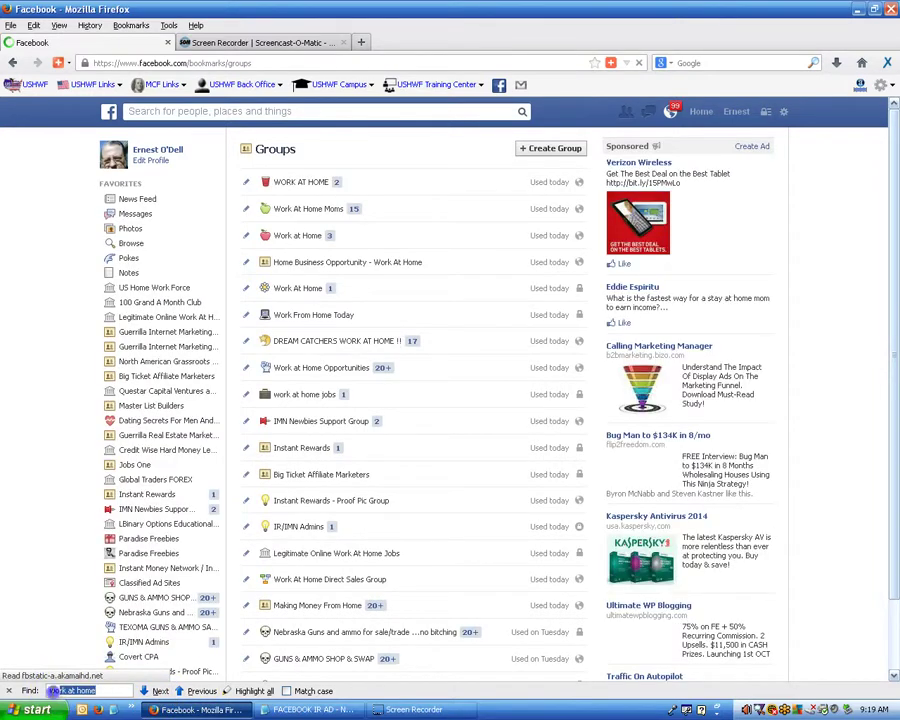
left_click(112, 691)
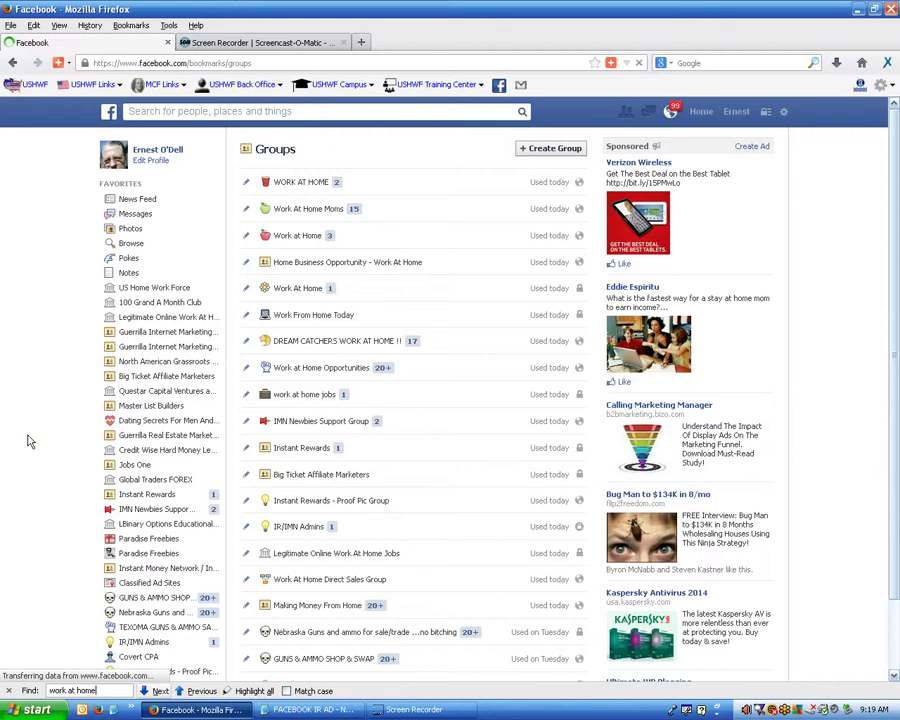
Step through 'work at home' matches in the groups list to the Work At Home Moms group.
key("Return")
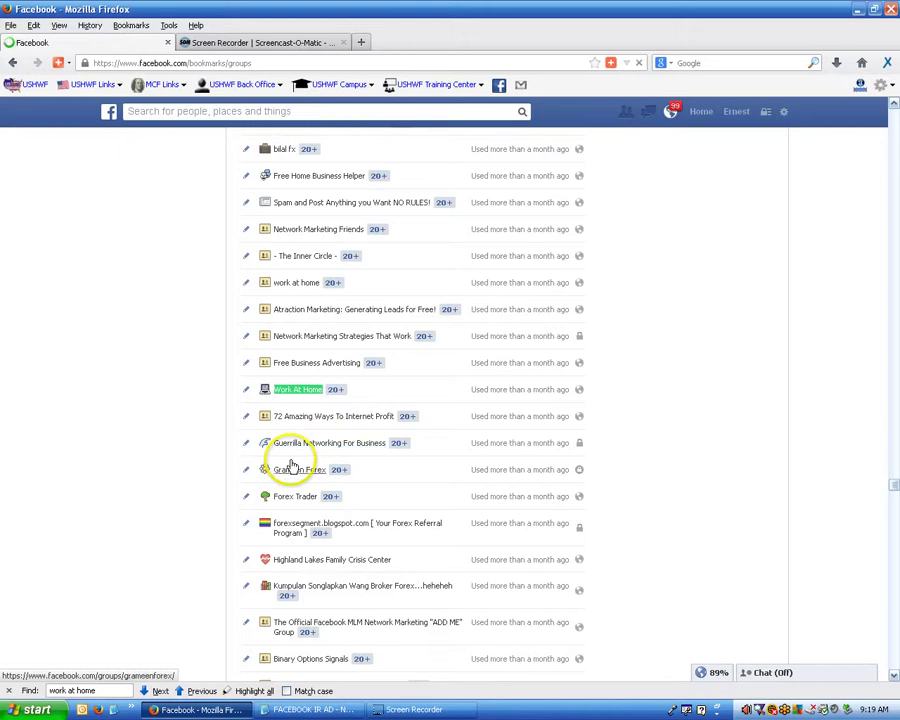
left_click(137, 481)
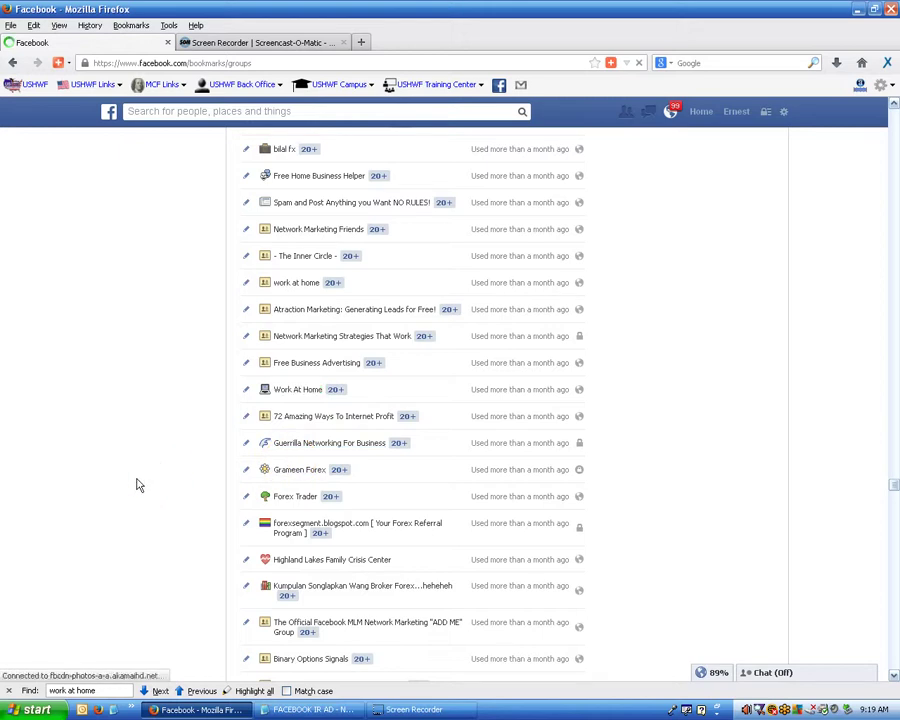
key("End")
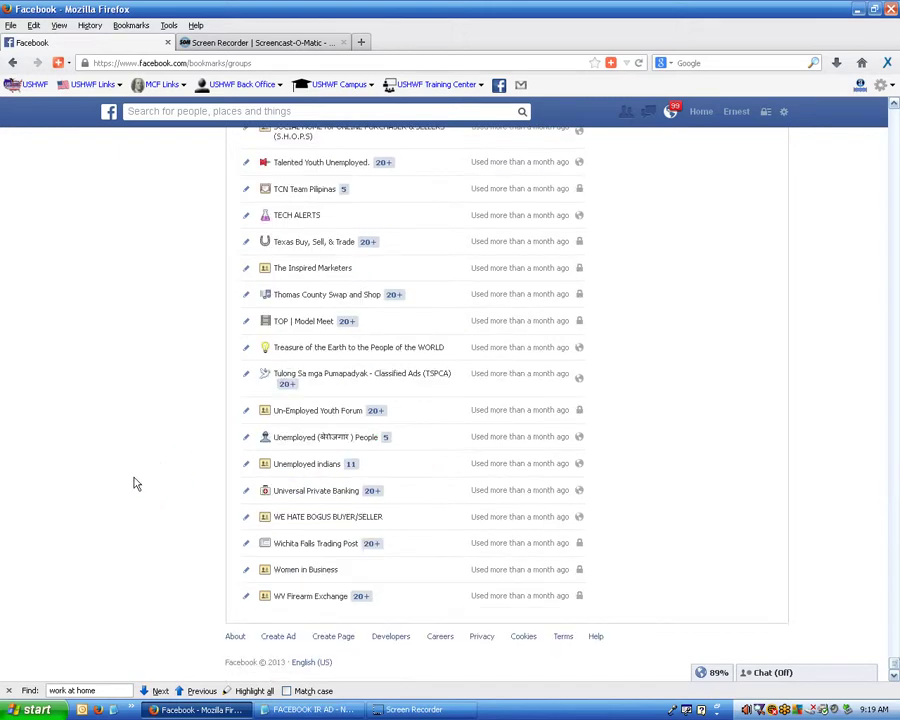
left_click(200, 691)
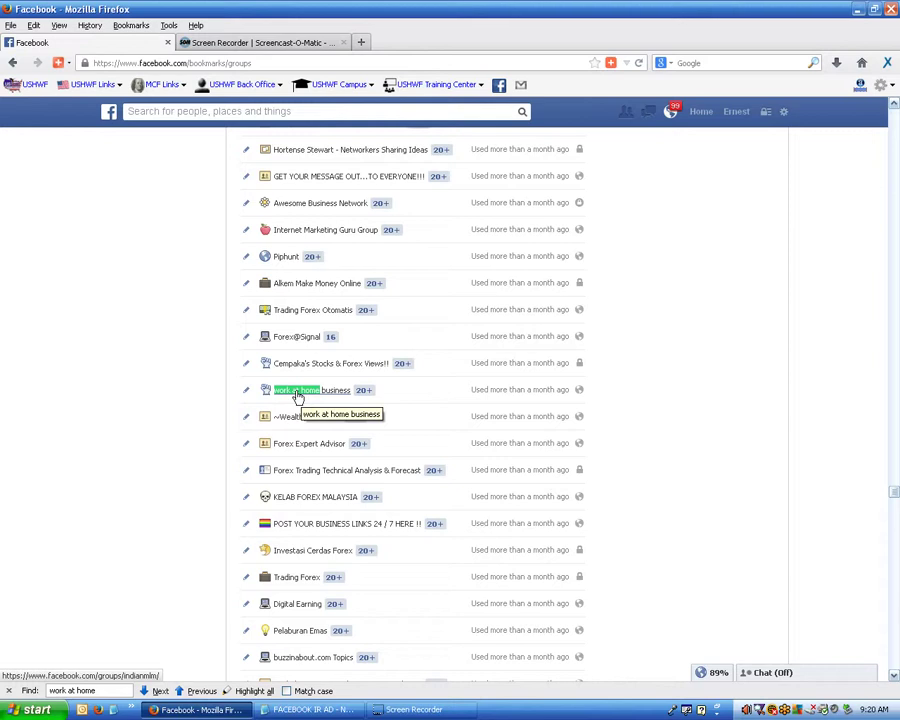
left_click(292, 394)
left_click(110, 683)
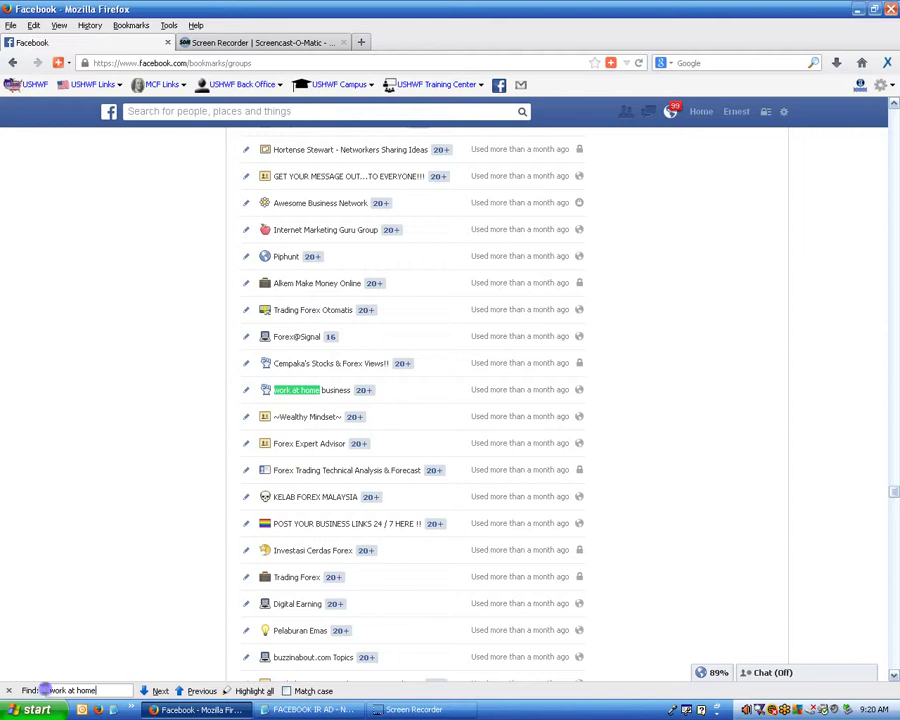
left_click_drag(48, 690, 110, 690)
Search for 'work at home moms' and open the WORK AT HOME MOMS group.
left_click(114, 690)
type("moms")
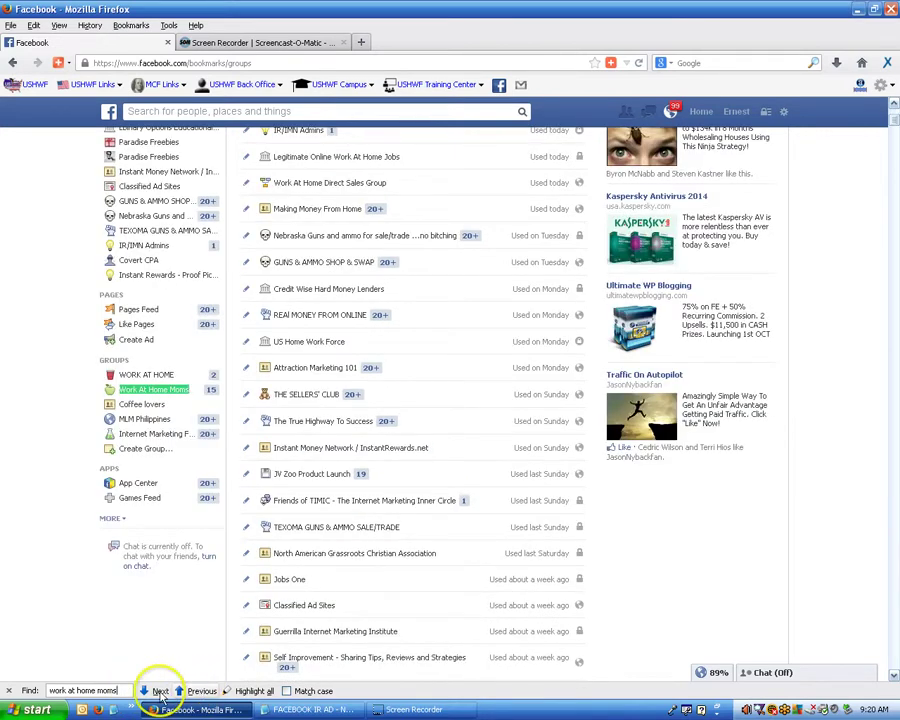
left_click(160, 691)
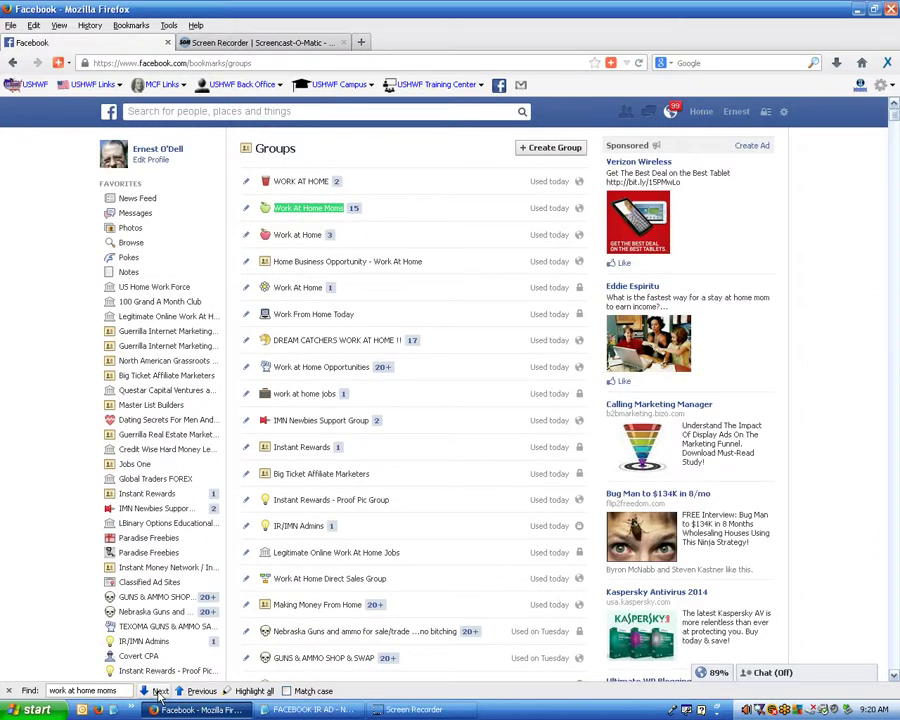
left_click(200, 691)
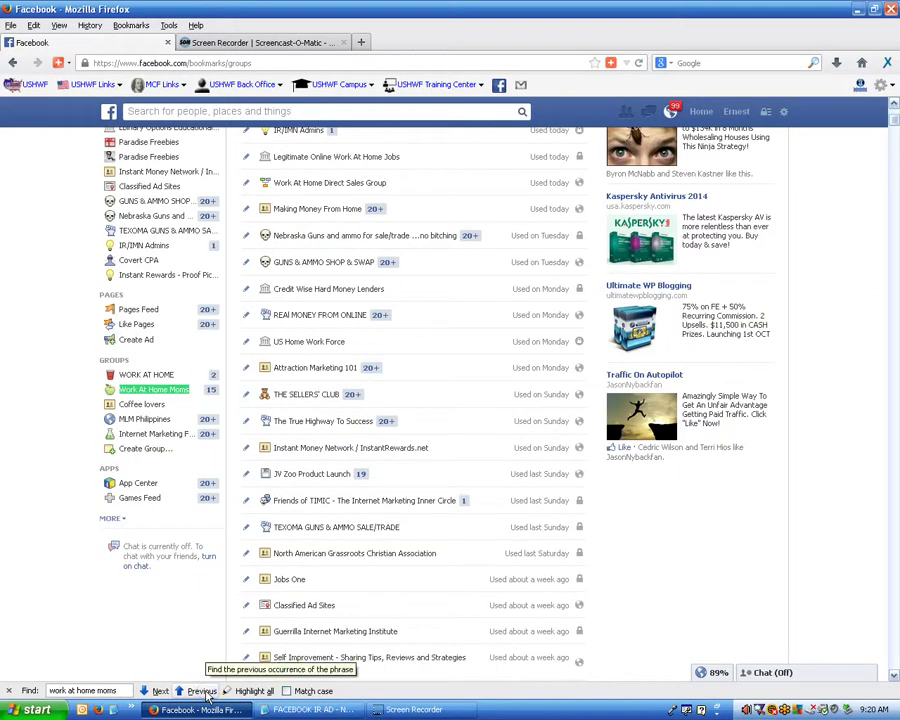
left_click(206, 694)
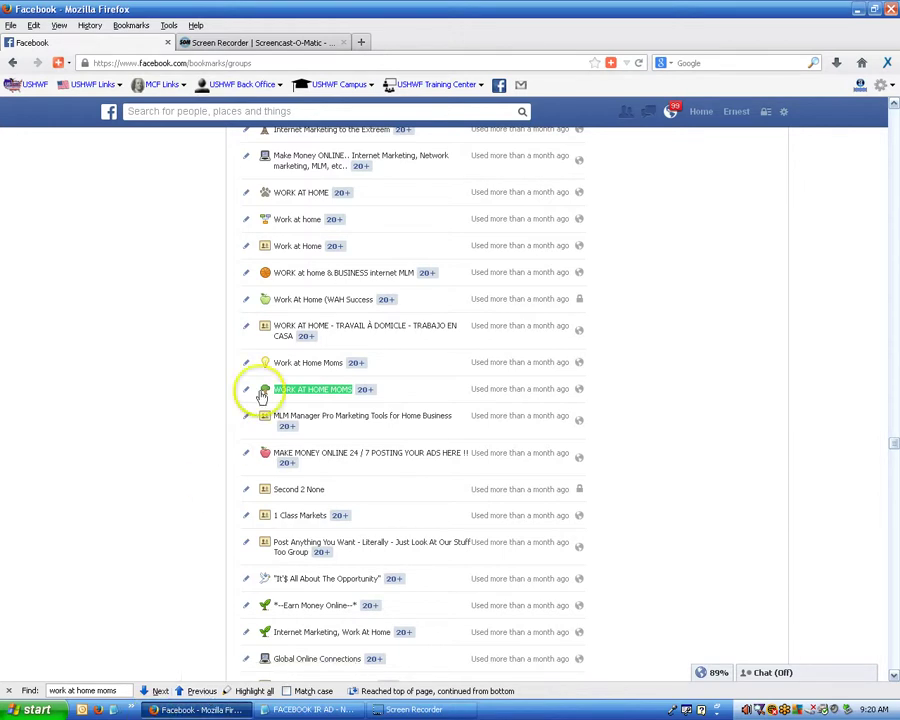
left_click(315, 392)
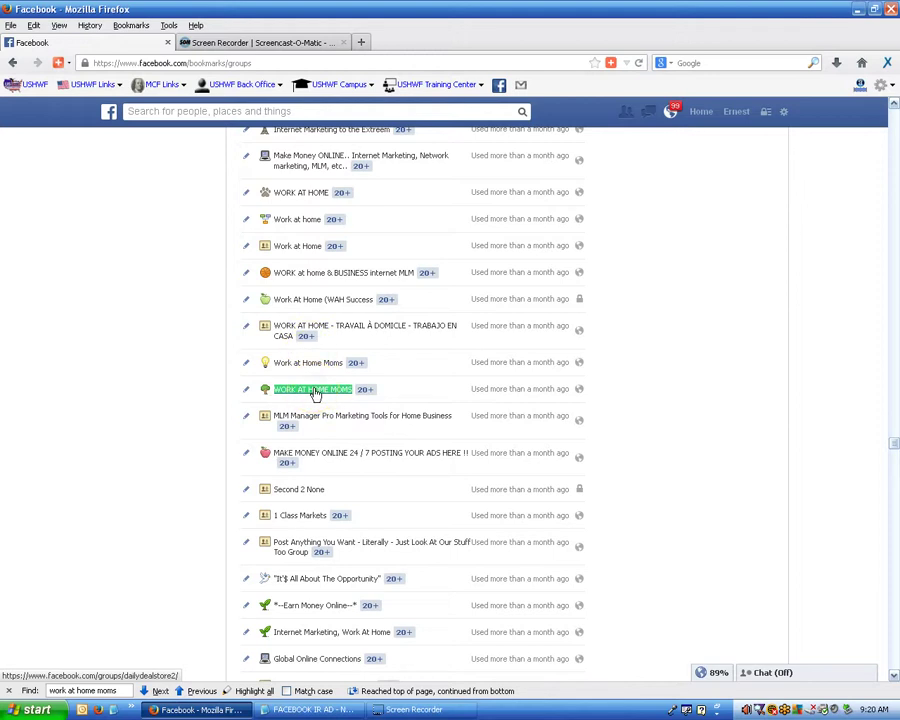
Start a photo post in the WORK AT HOME MOMS group with the !!!BACK_TO_SCHOOL image.
left_click(315, 392)
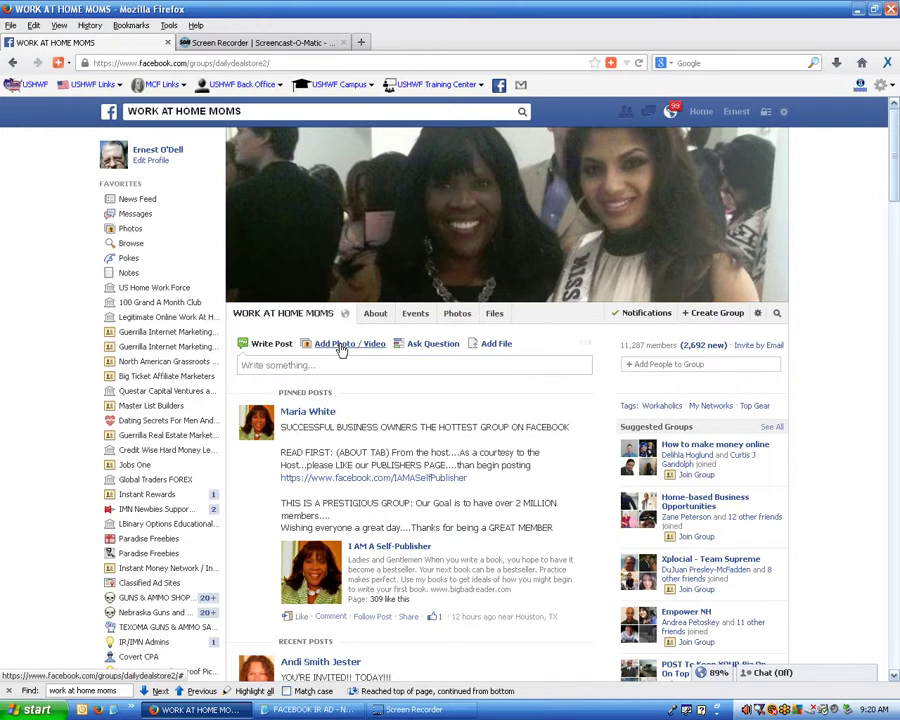
left_click(341, 349)
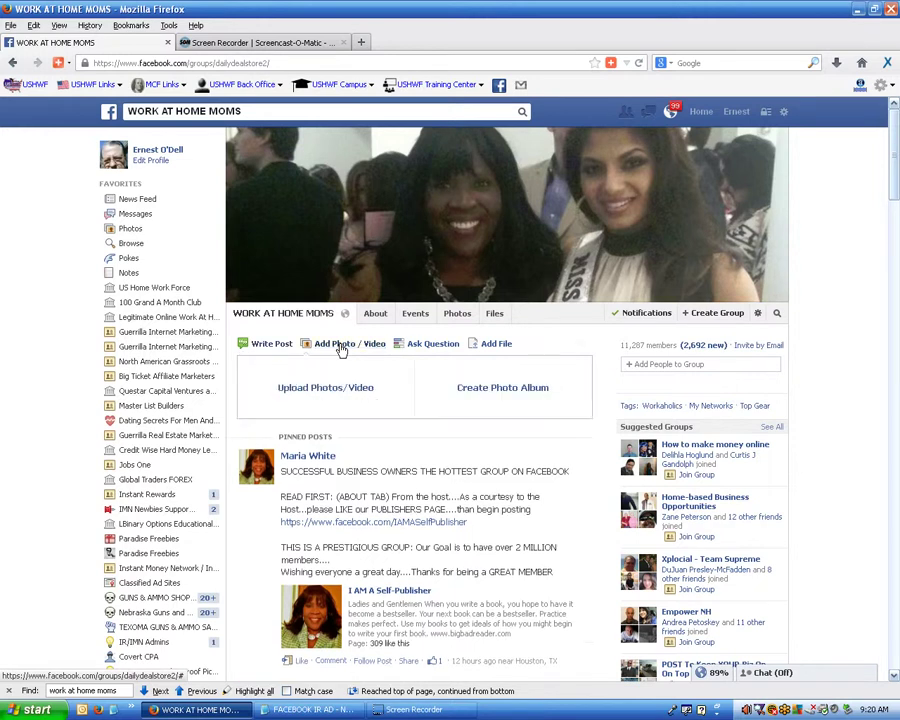
left_click(330, 389)
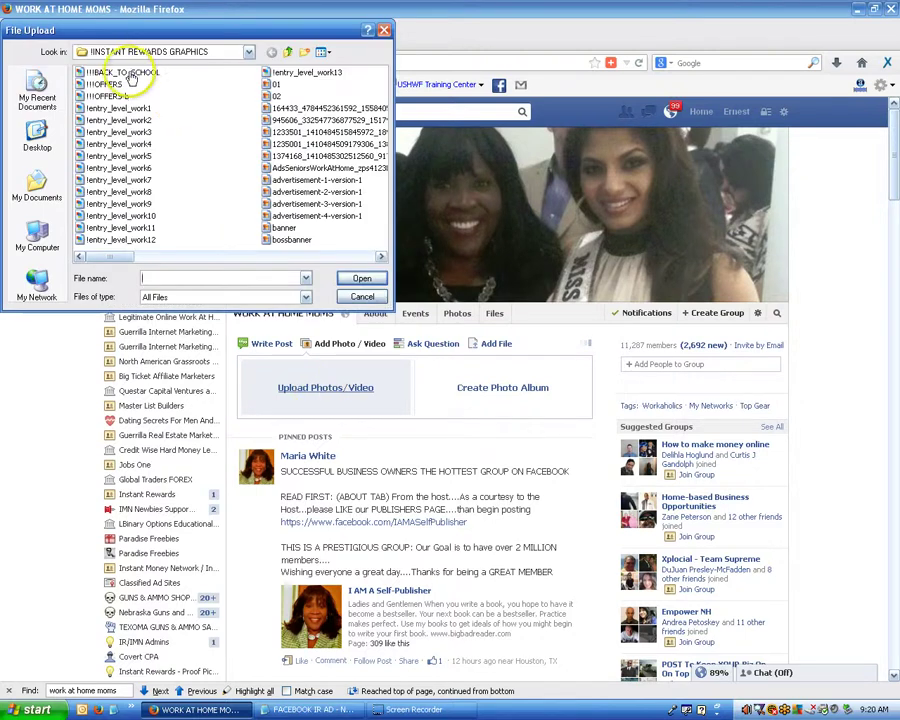
double_click(110, 72)
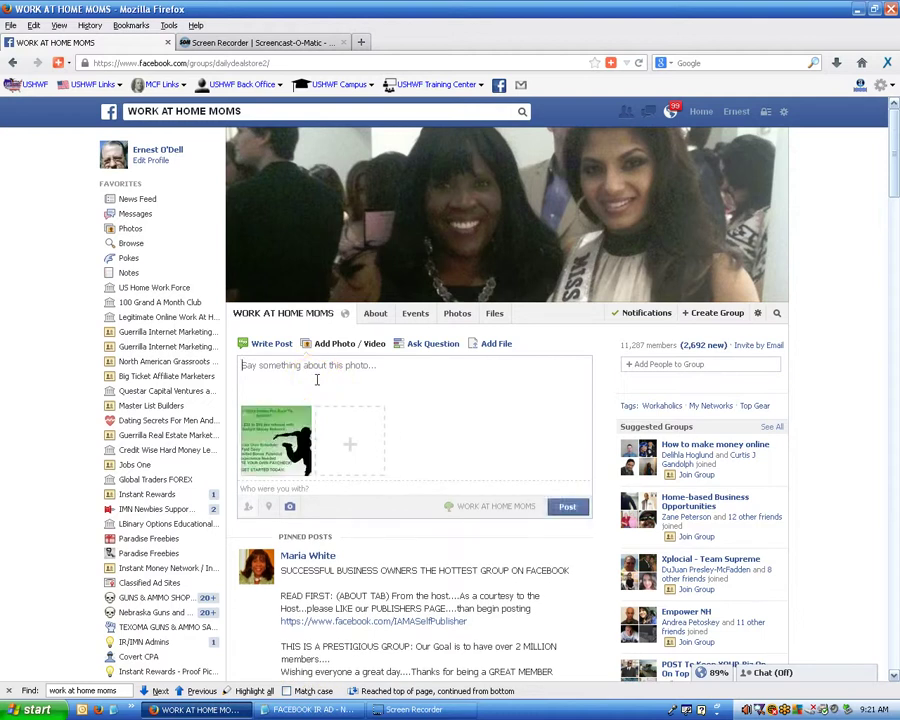
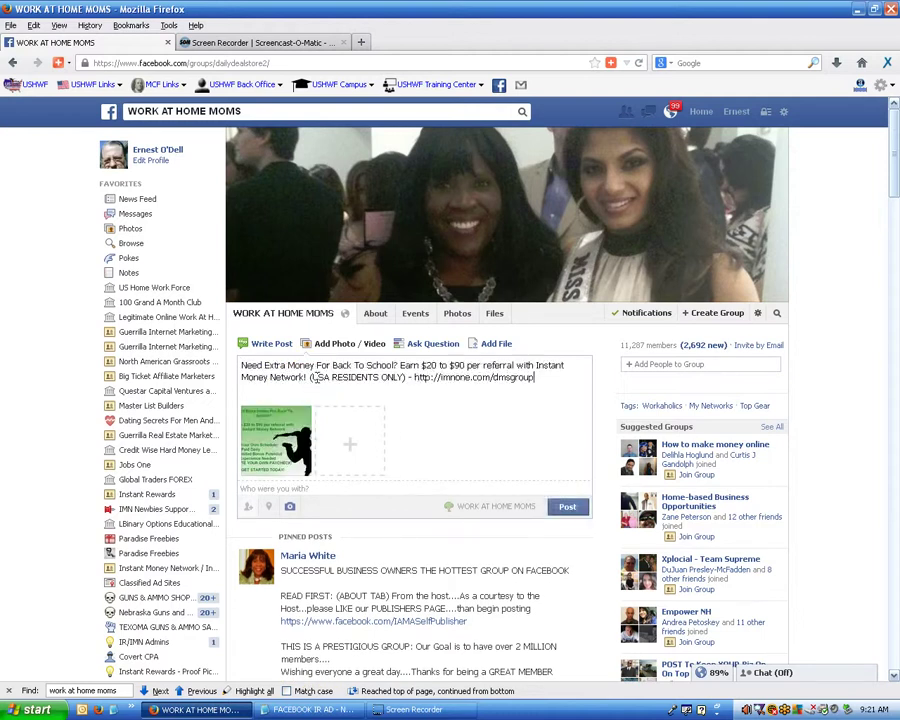
Paste the imnone.com referral message as the caption and post it.
left_click(311, 378)
left_click(567, 507)
left_click(502, 408)
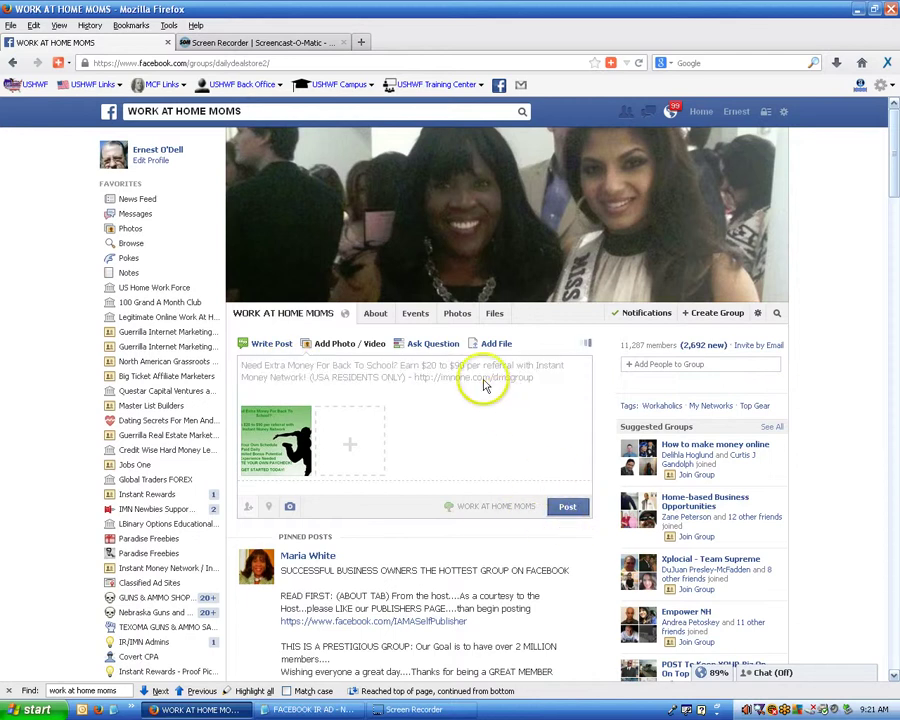
Confirm the ad appears in WORK AT HOME MOMS' recent posts, then bring up the full groups list.
scroll(518, 368, "down", 1)
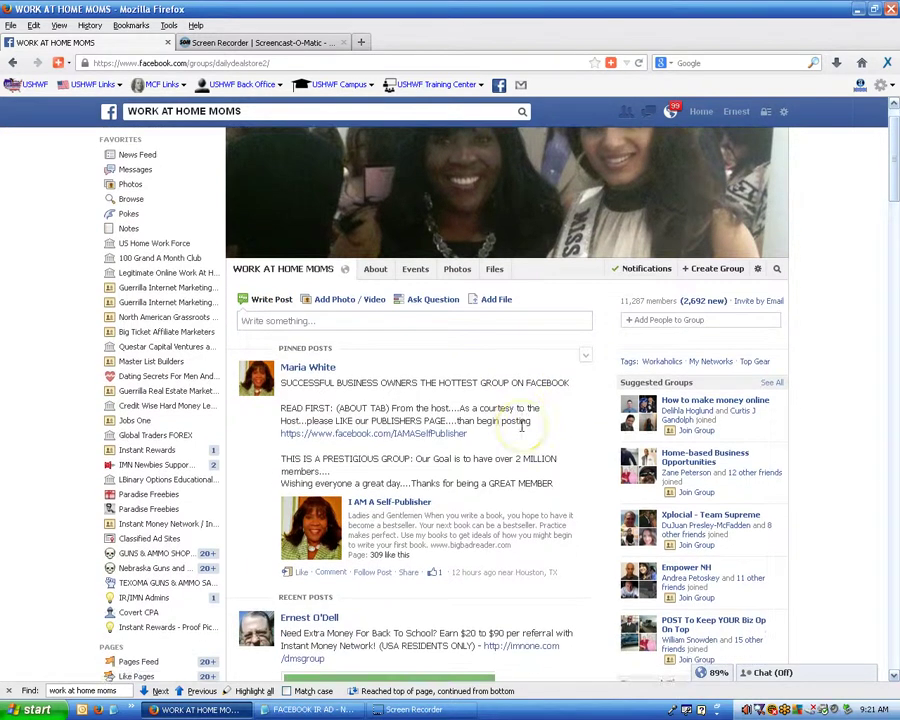
scroll(520, 425, "down", 4)
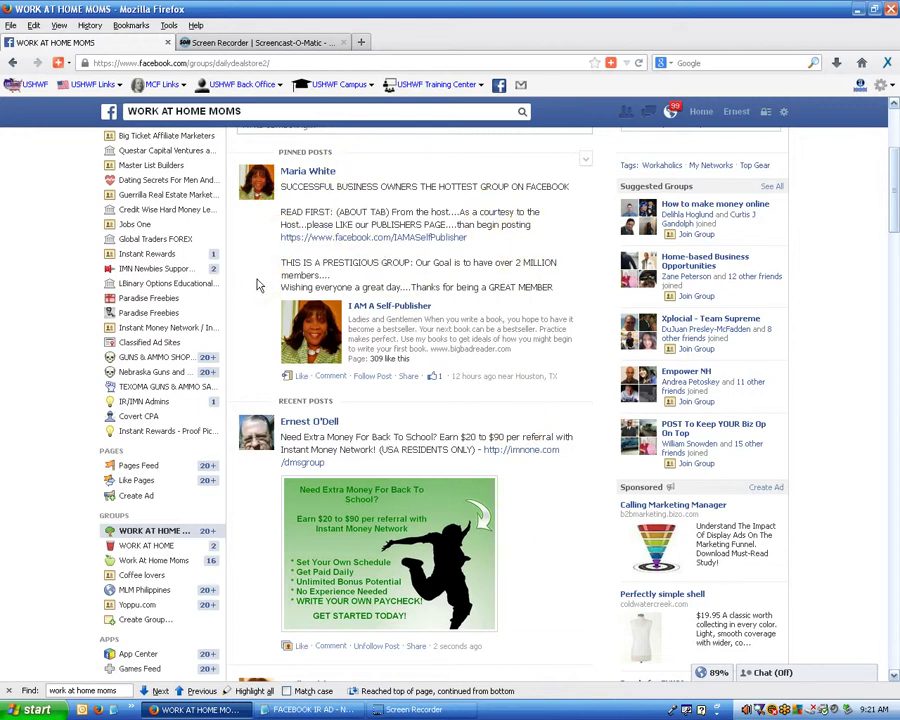
scroll(257, 283, "down", 1)
scroll(460, 262, "down", 1)
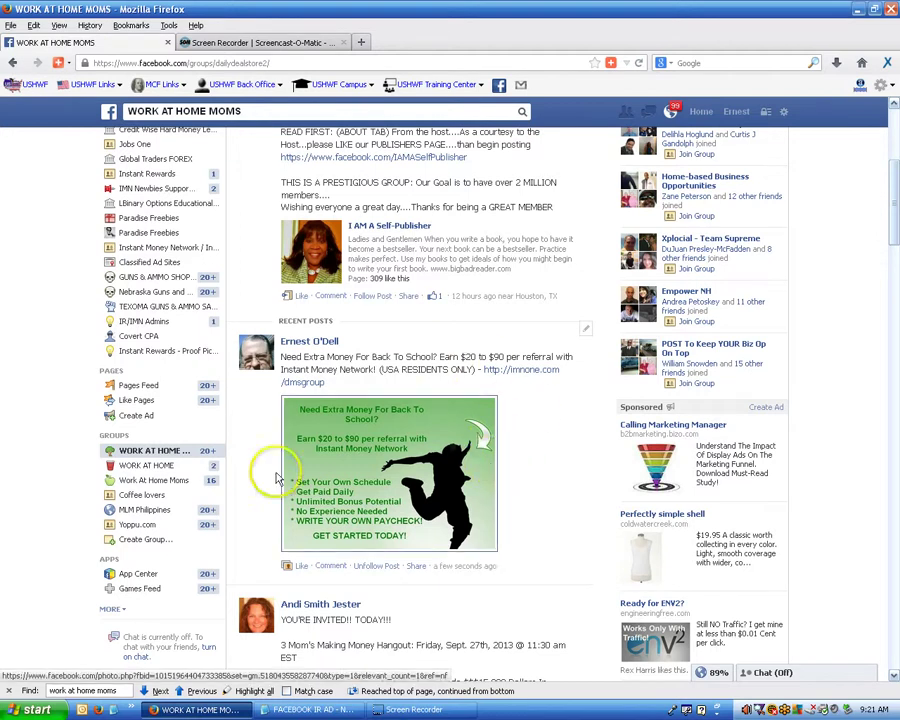
left_click(210, 442)
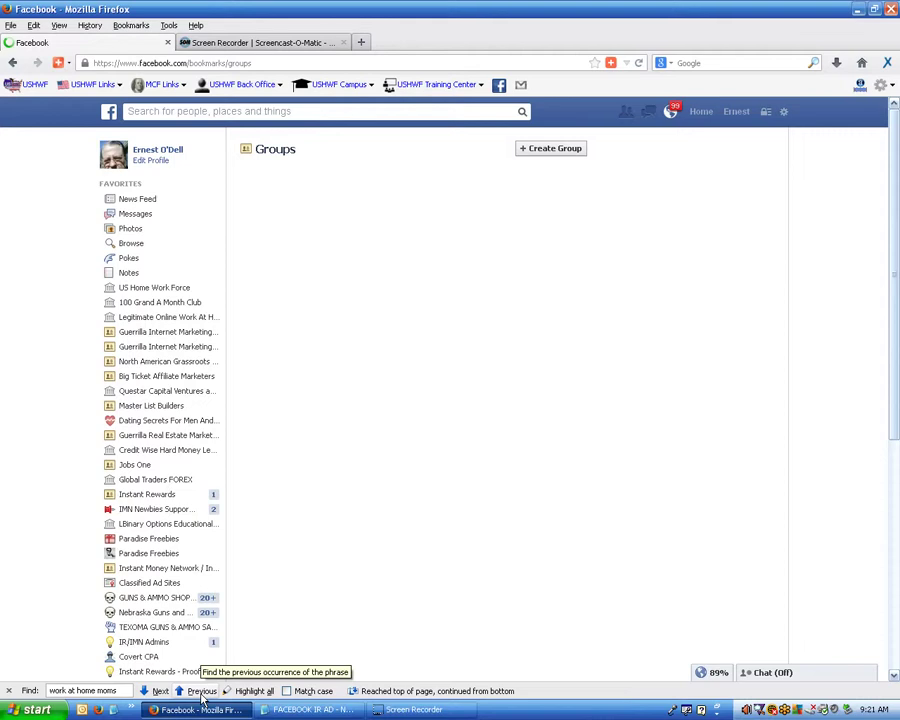
Change the find-bar phrase from 'work at home moms' to 'work at home'.
left_click(121, 692)
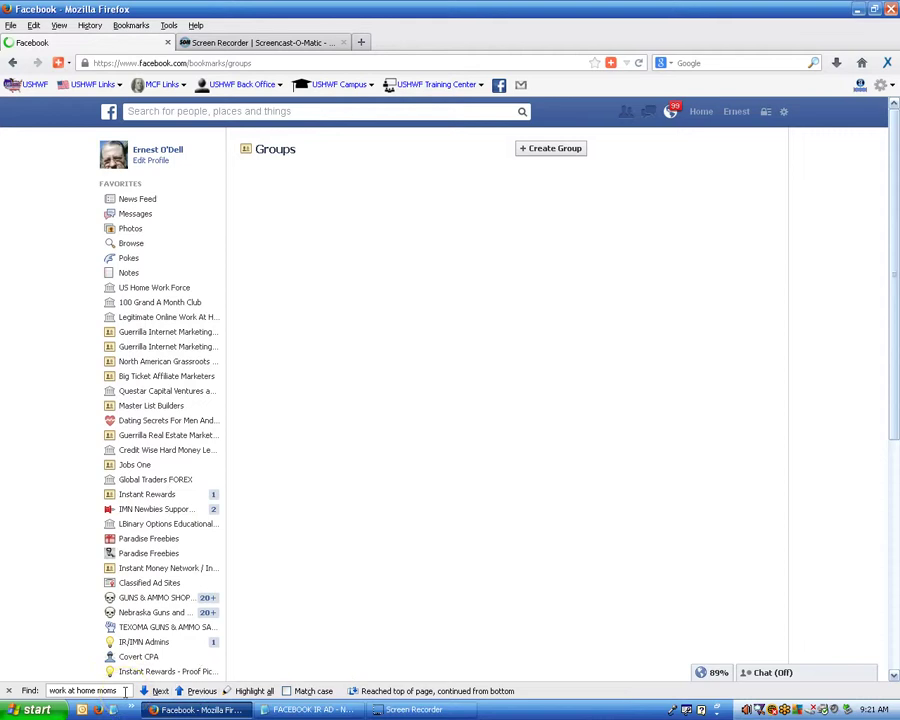
left_click(120, 690)
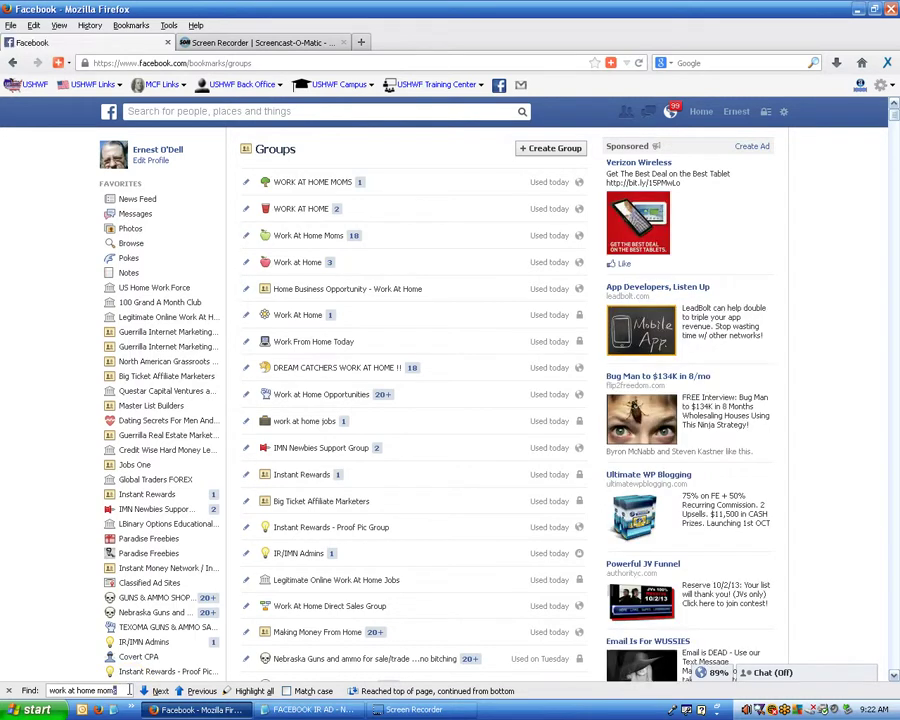
double_click(128, 690)
key("BackSpace")
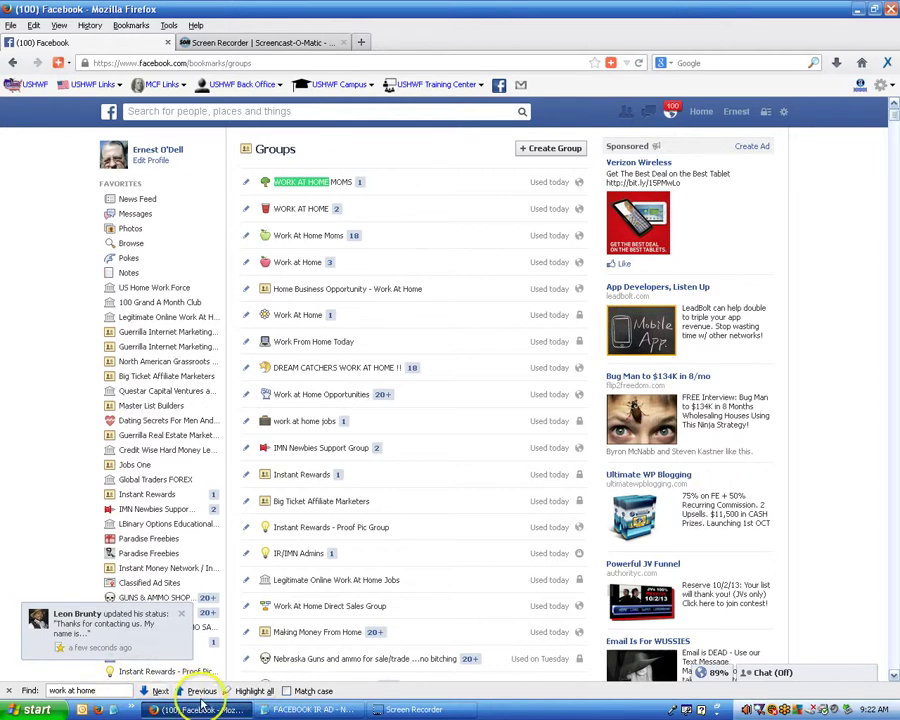
Step back through the matches to the work at home business group and open it.
left_click(201, 691)
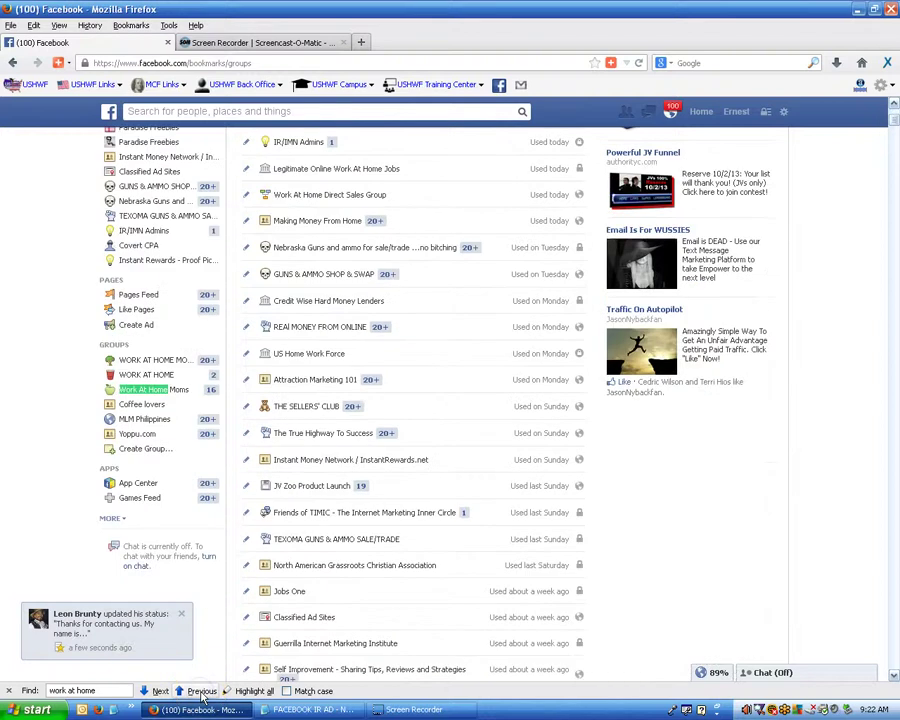
left_click(202, 691)
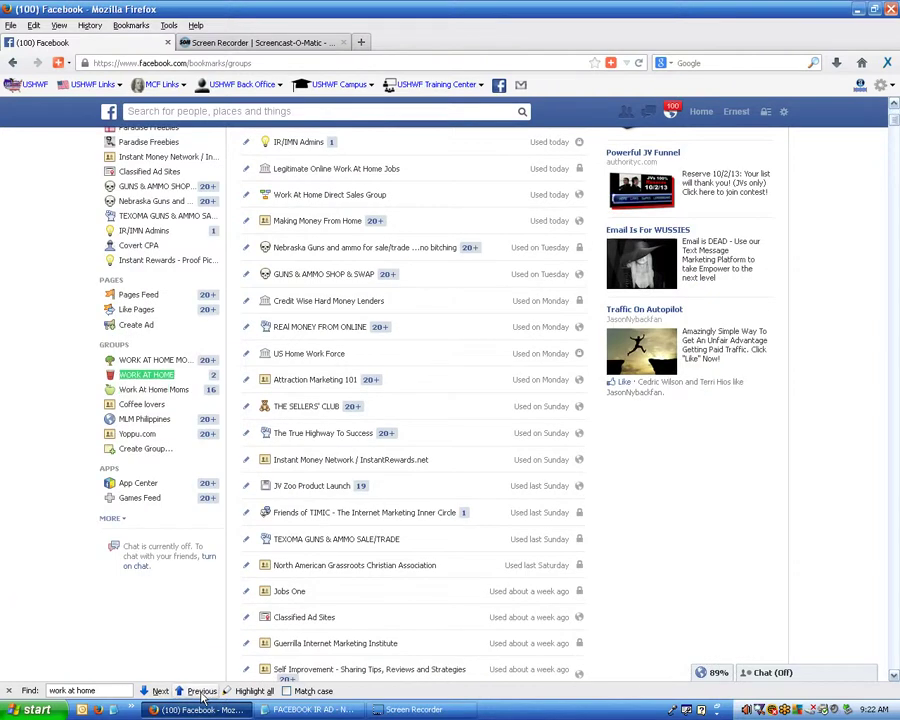
left_click(202, 691)
left_click(202, 691)
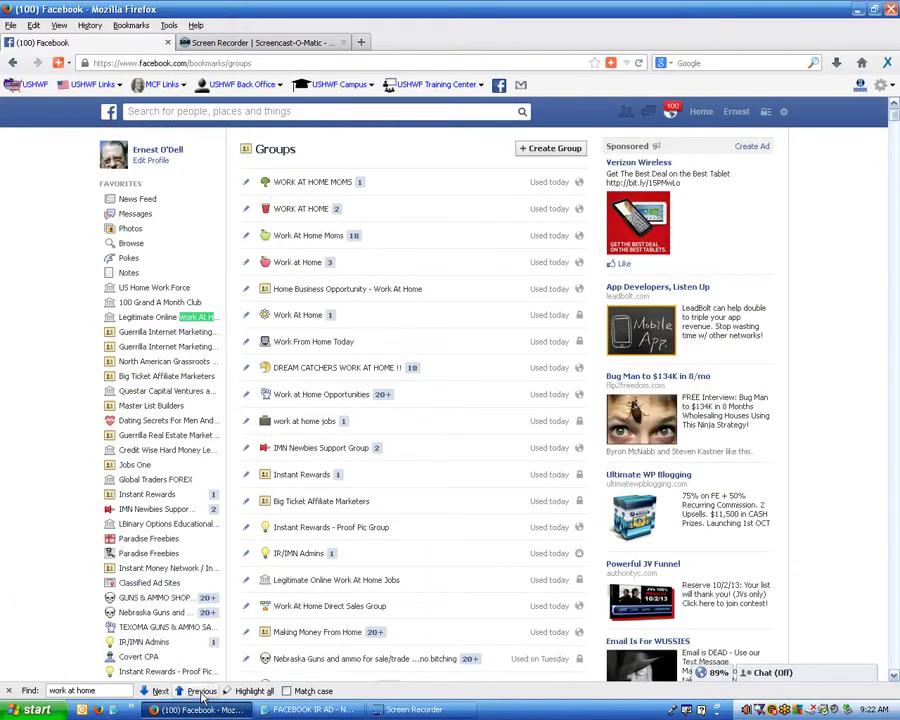
left_click(202, 691)
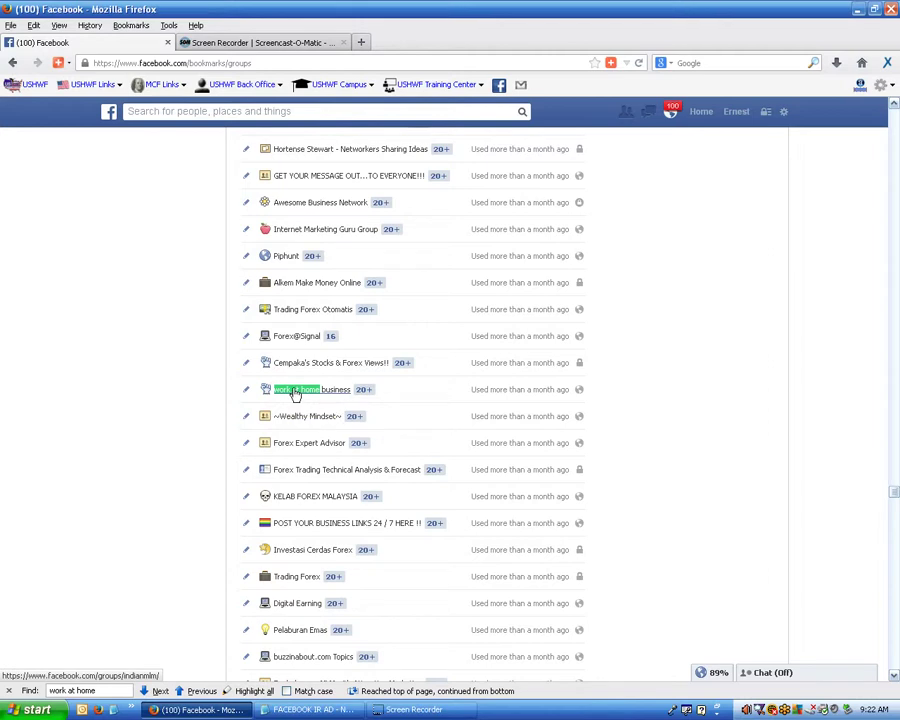
left_click(295, 393)
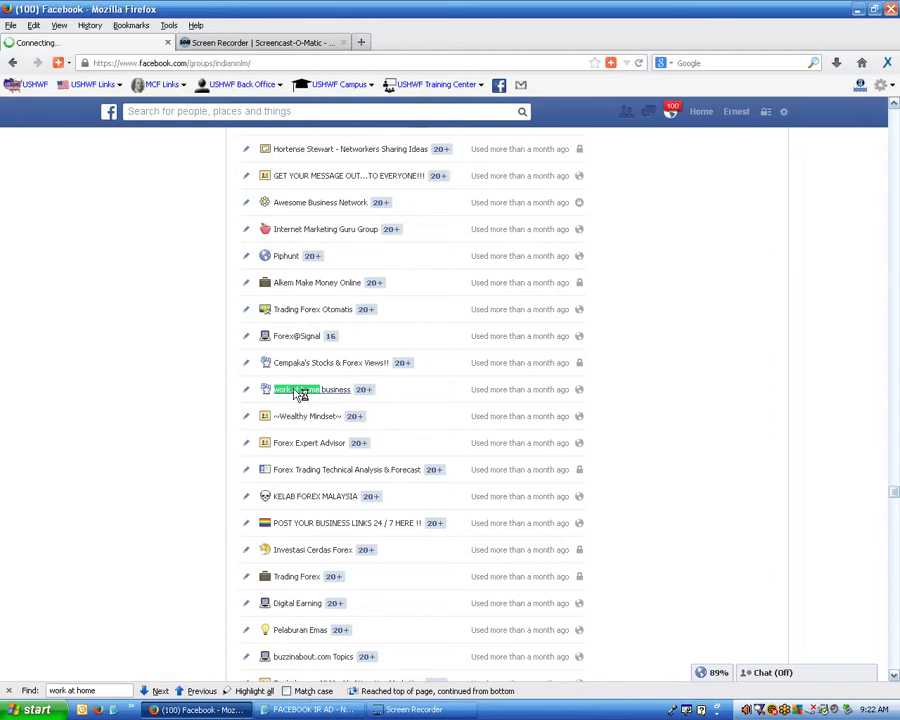
Post the !!BACK_TO_SCHOOL image with the pasted imnone.com referral text to work at home business.
left_click(294, 406)
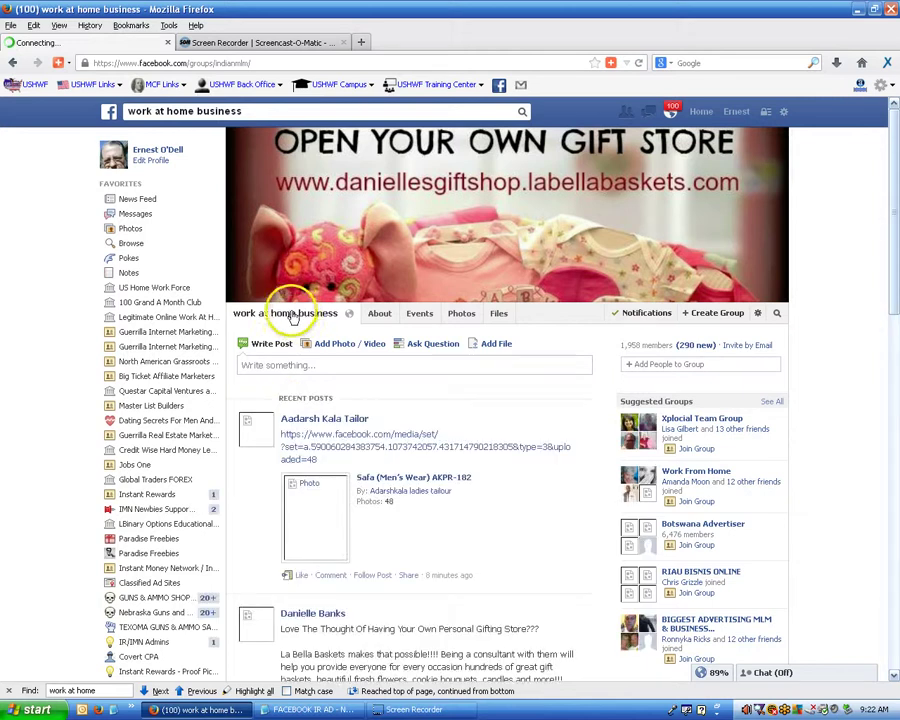
left_click(338, 345)
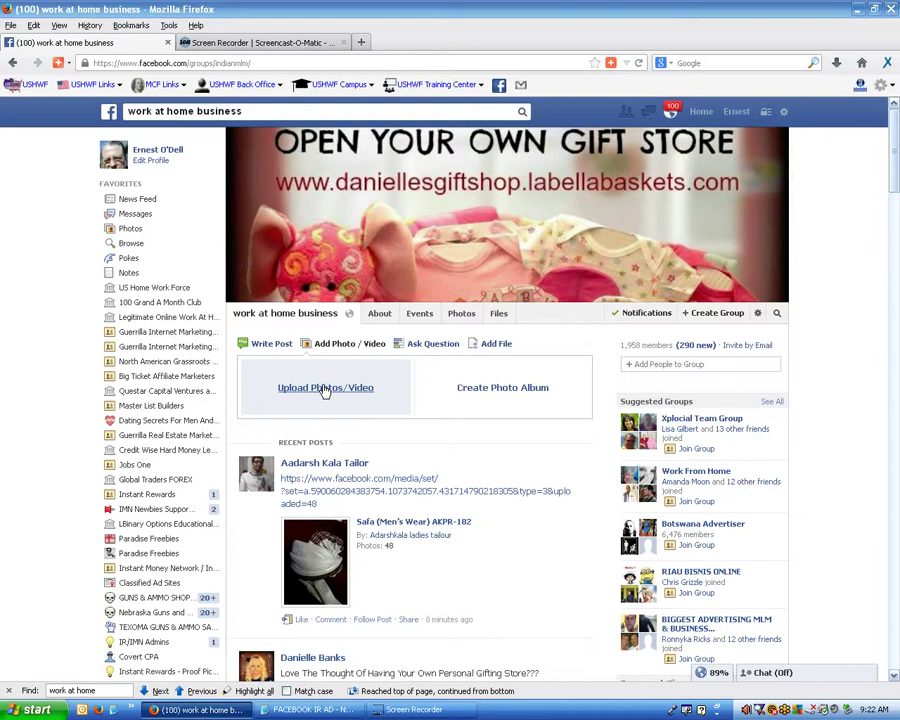
left_click(140, 73)
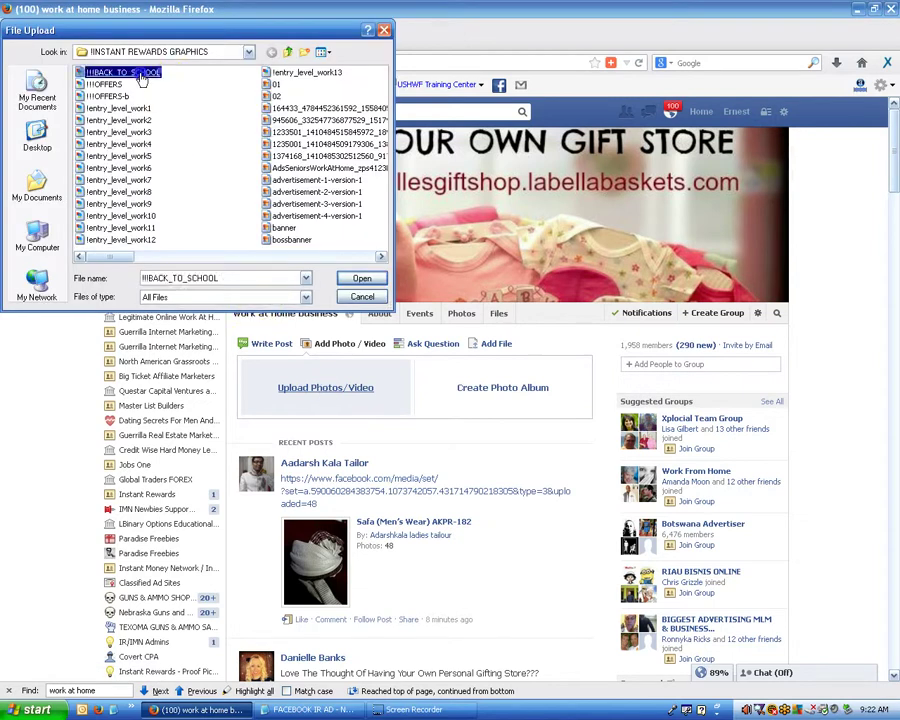
double_click(141, 77)
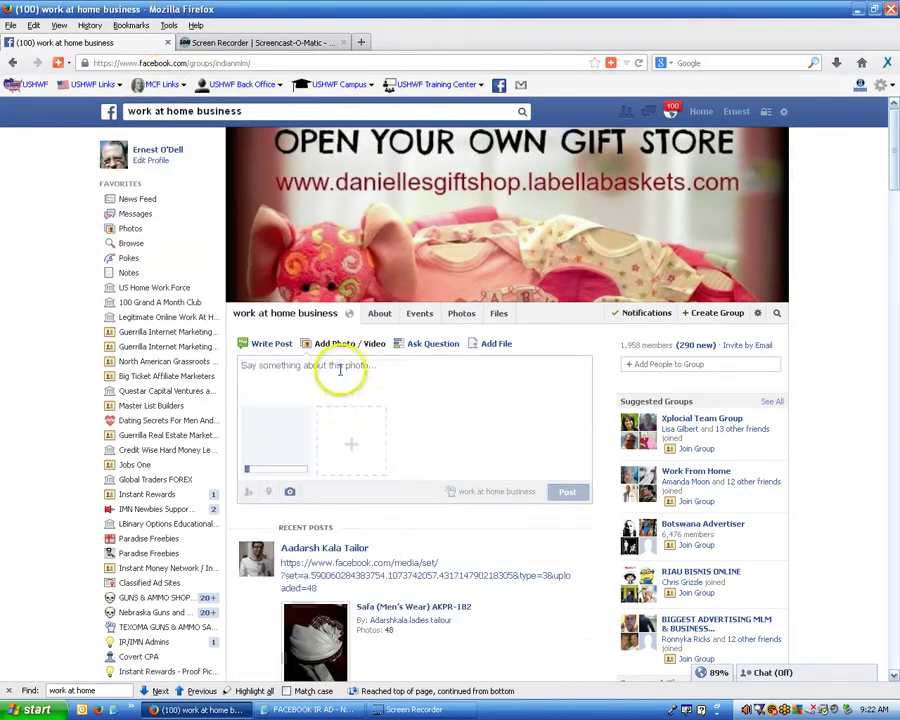
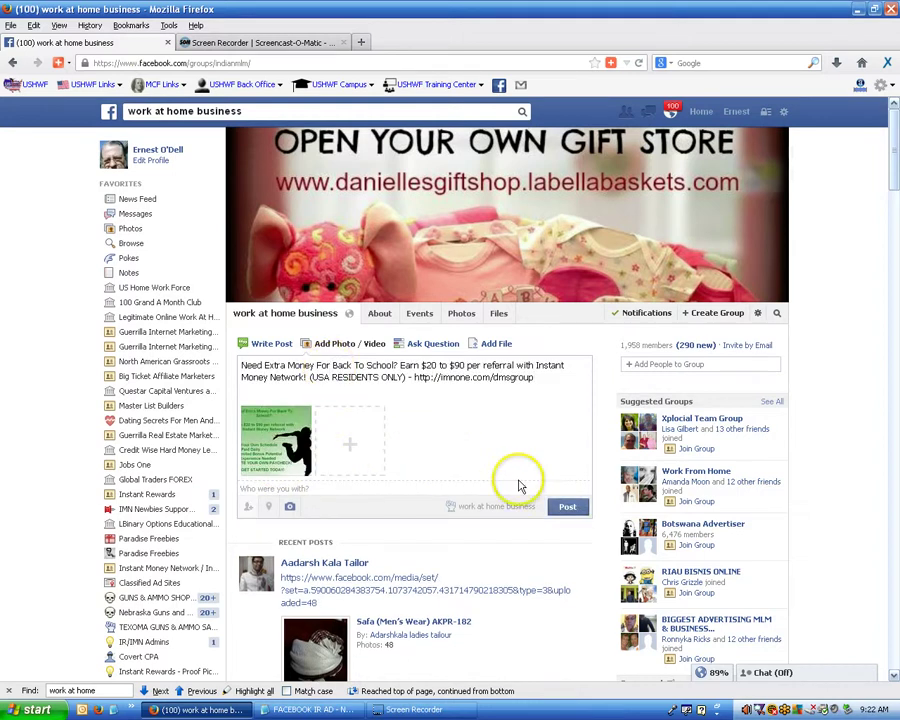
left_click(568, 507)
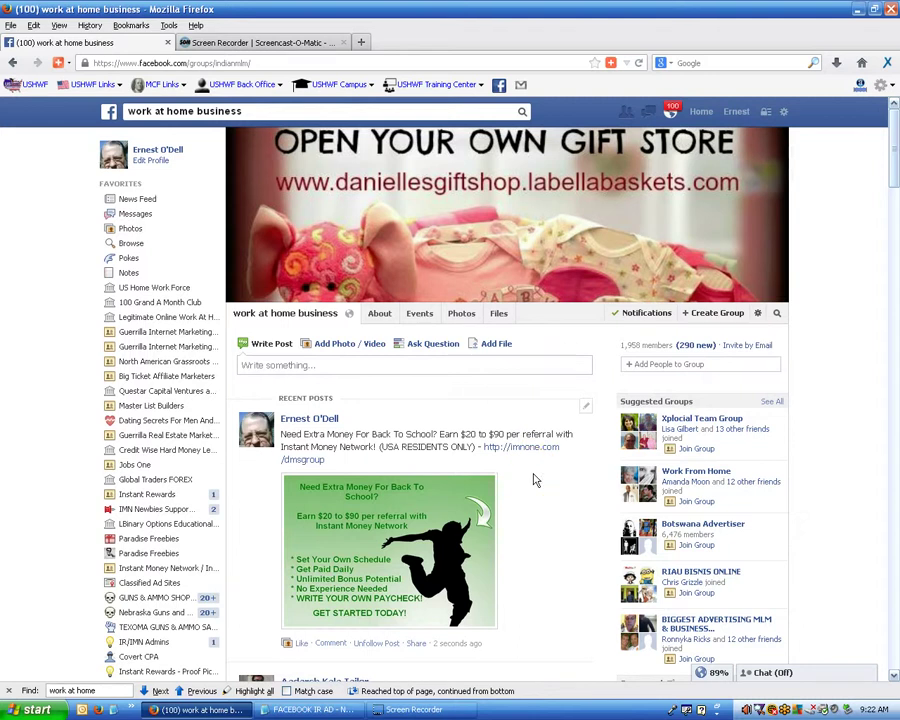
Scroll down and return to the full groups list through the sidebar GROUPS 'more' link.
scroll(535, 480, "down", 2)
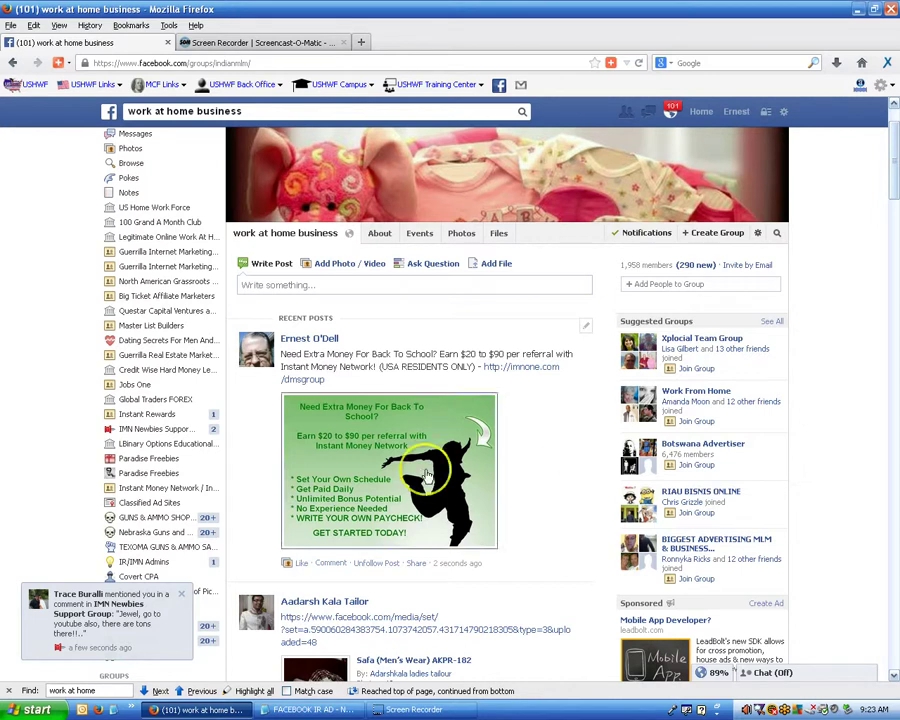
scroll(270, 484, "down", 4)
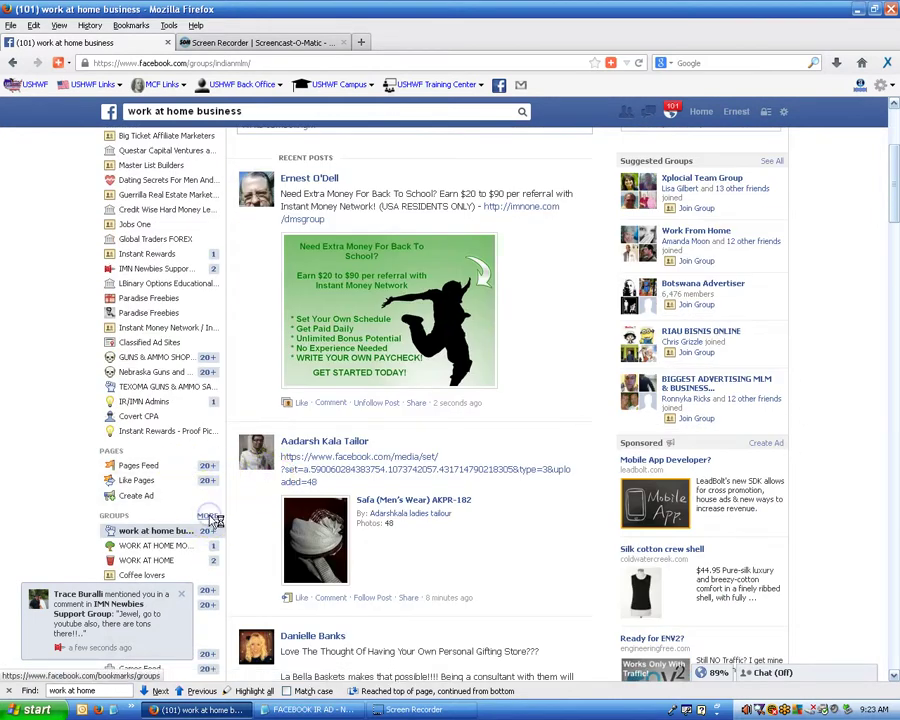
left_click(209, 517)
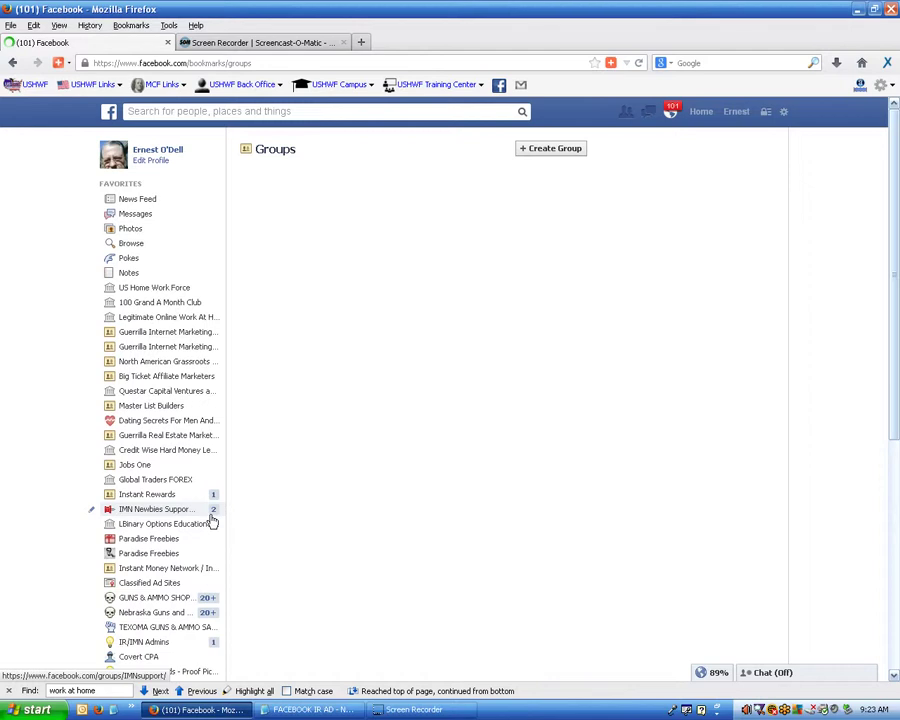
Cycle the 'work at home' matches back to the Work At Home group and open it.
left_click(398, 461)
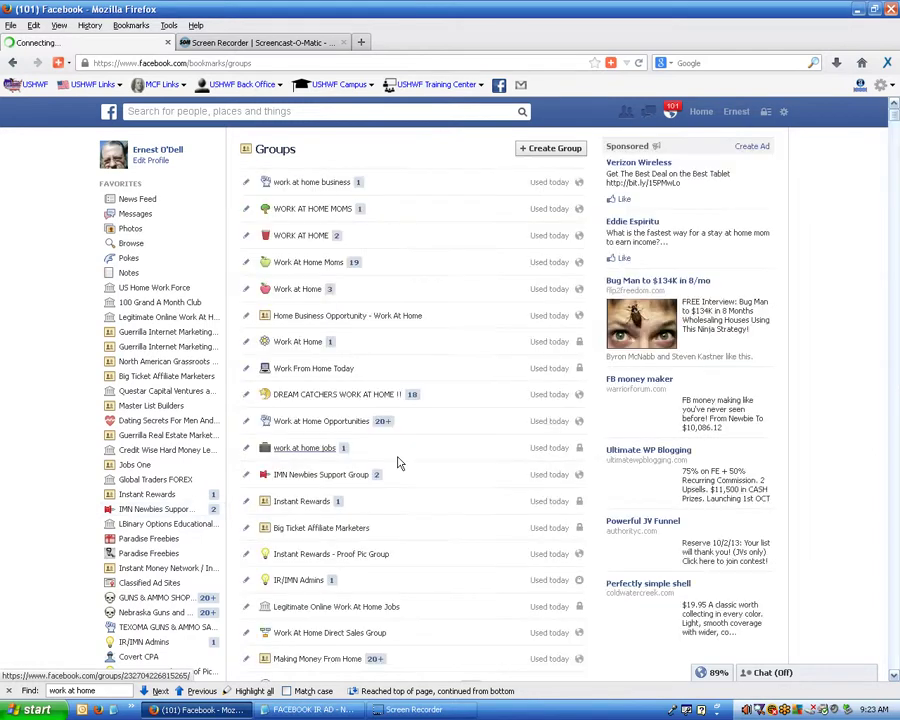
left_click(212, 691)
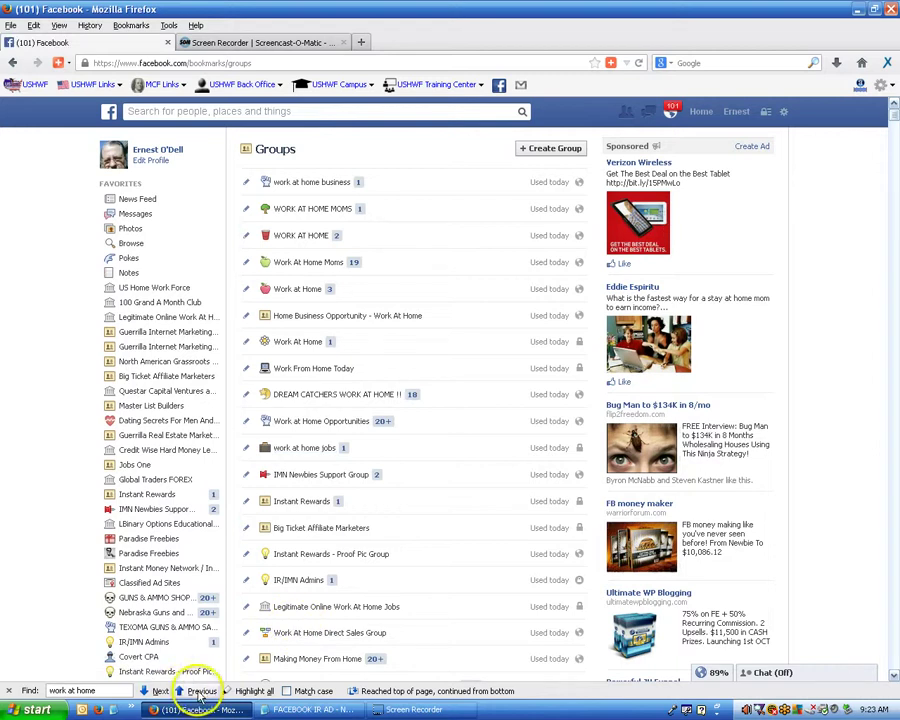
left_click(201, 691)
left_click(201, 691)
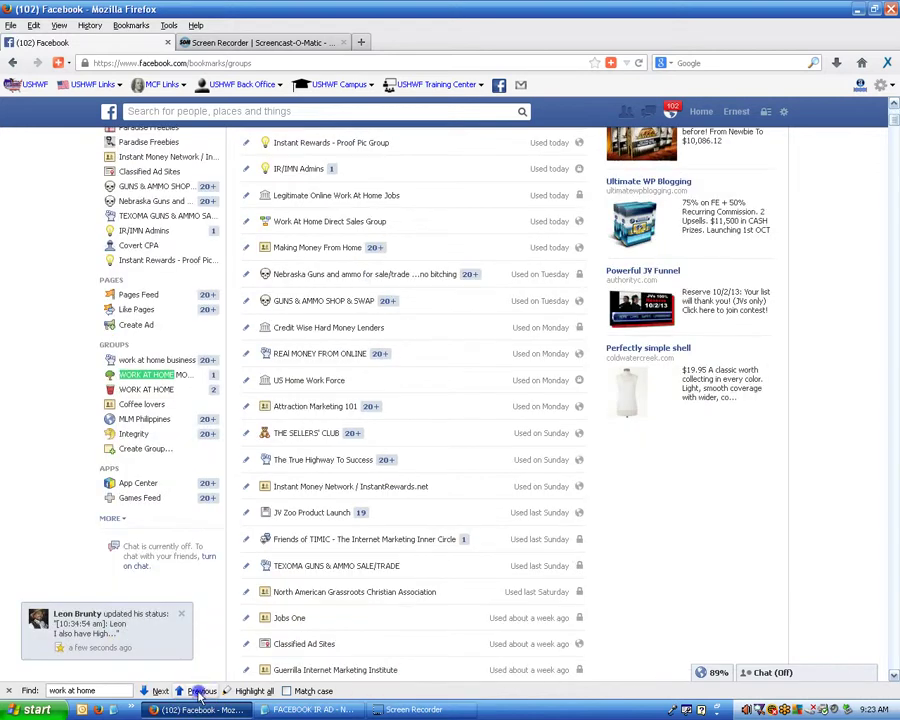
left_click(201, 691)
left_click(201, 691)
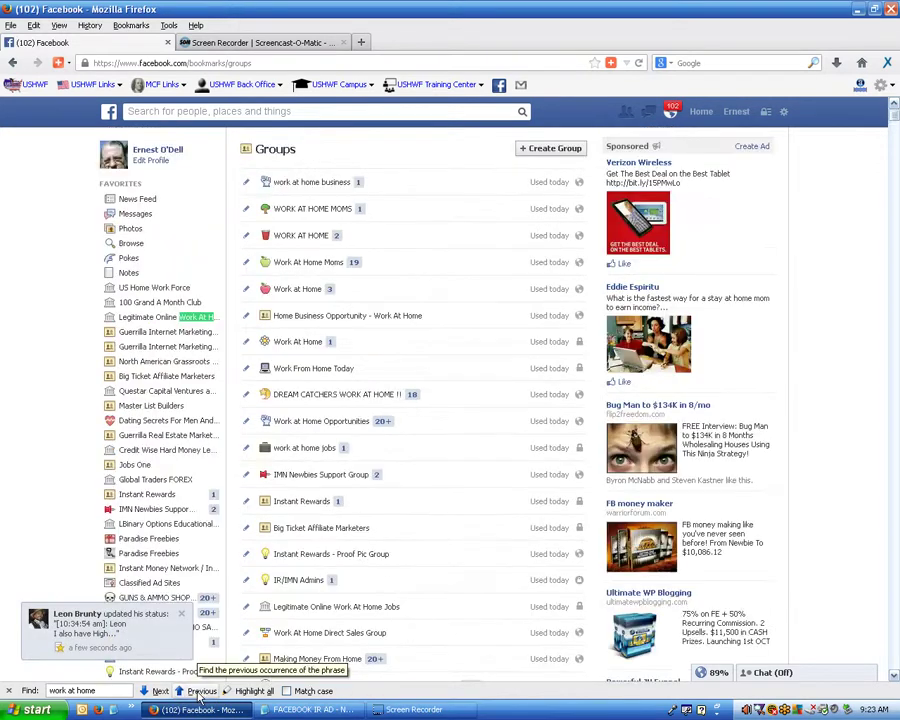
left_click(201, 691)
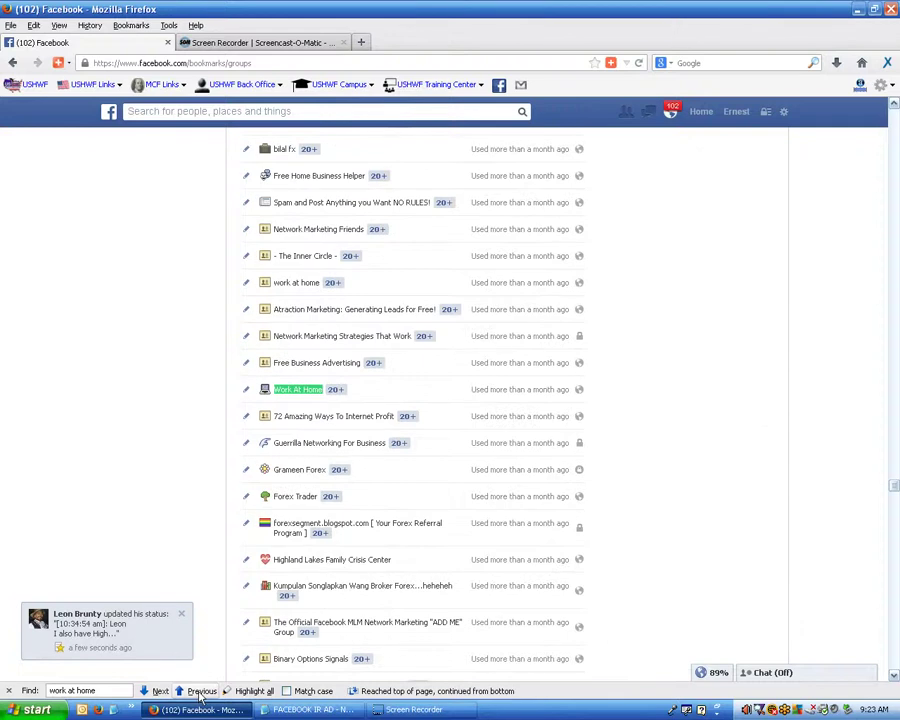
left_click(297, 392)
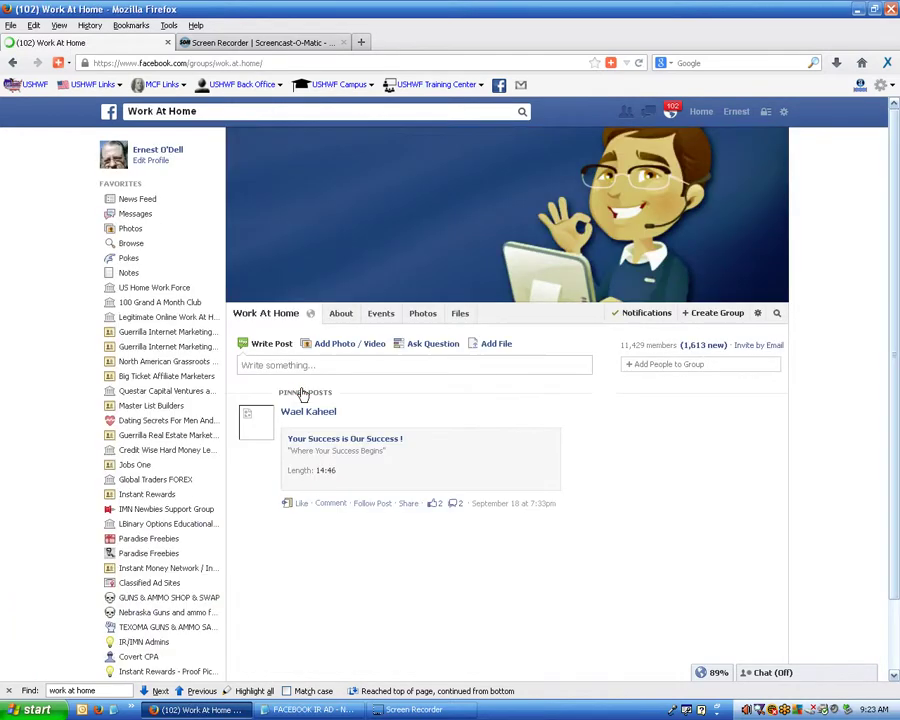
Attach the back-to-school ad image, paste the referral text, and post it to Work At Home.
left_click(347, 345)
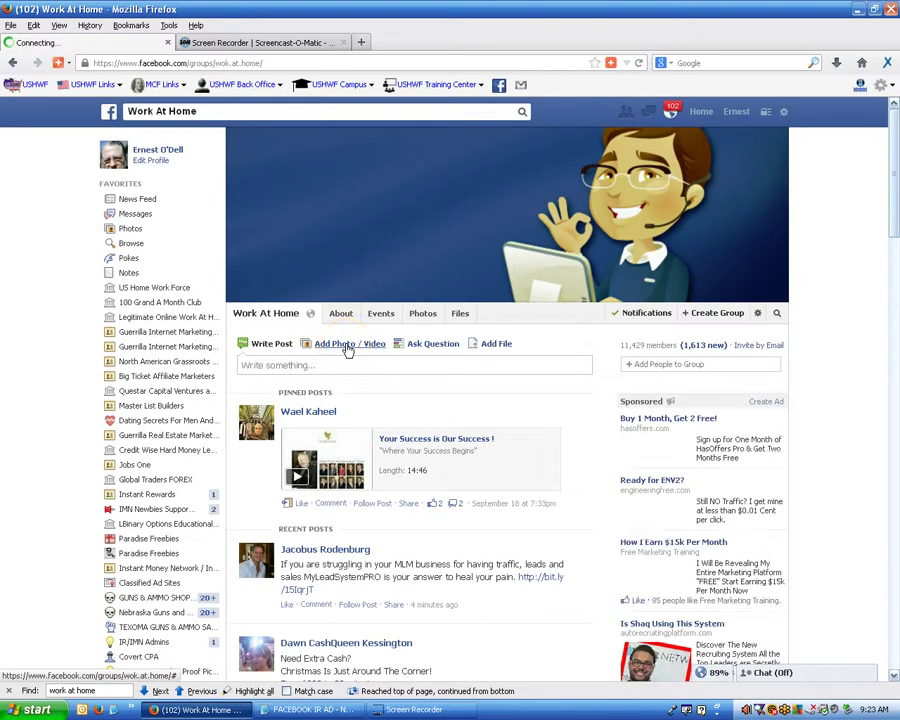
left_click(327, 388)
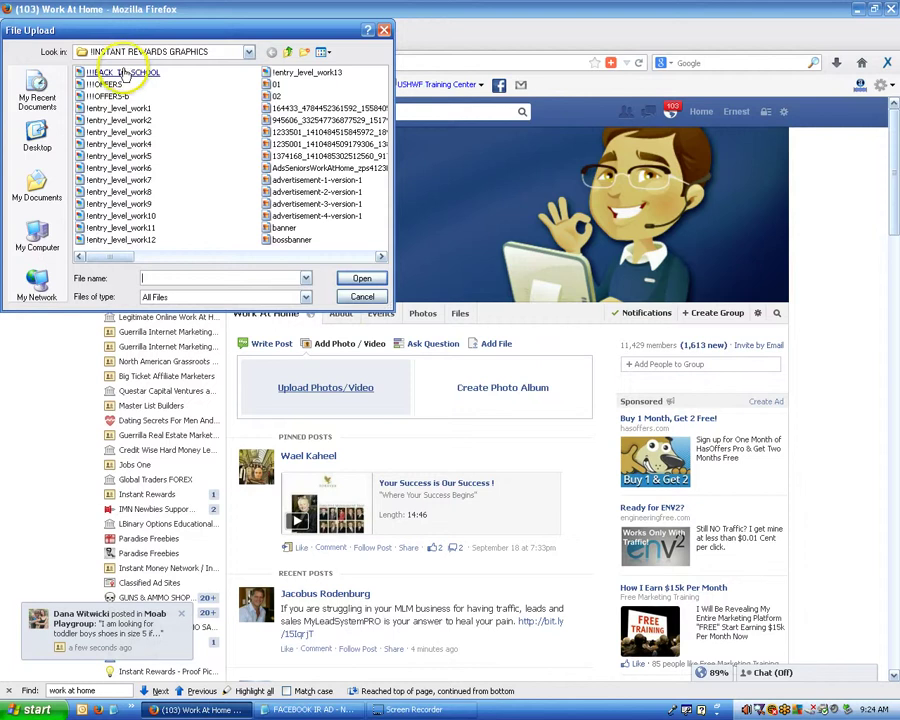
left_click(125, 73)
double_click(125, 73)
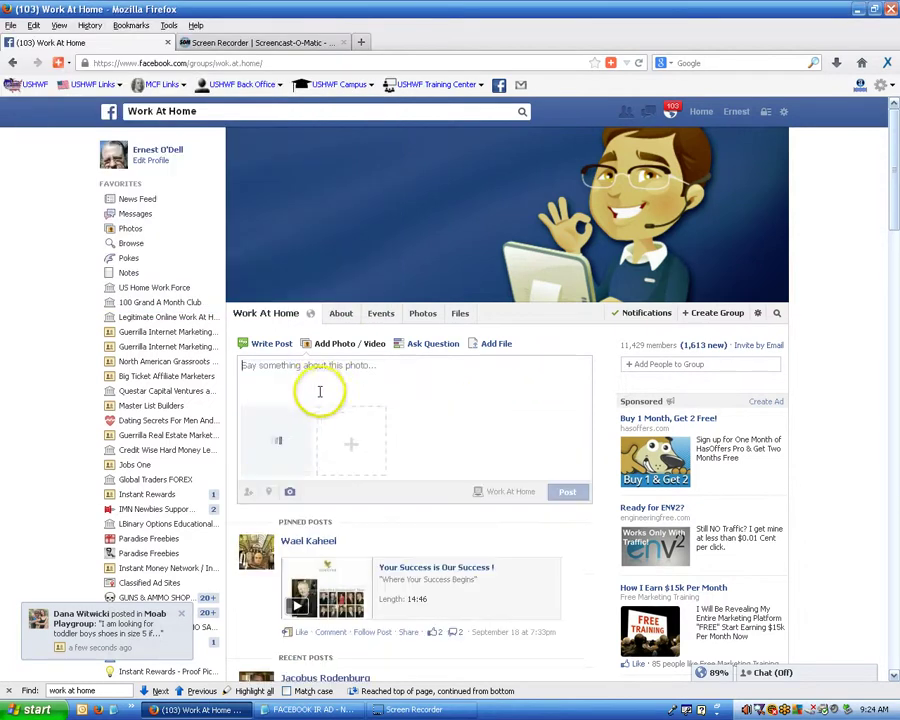
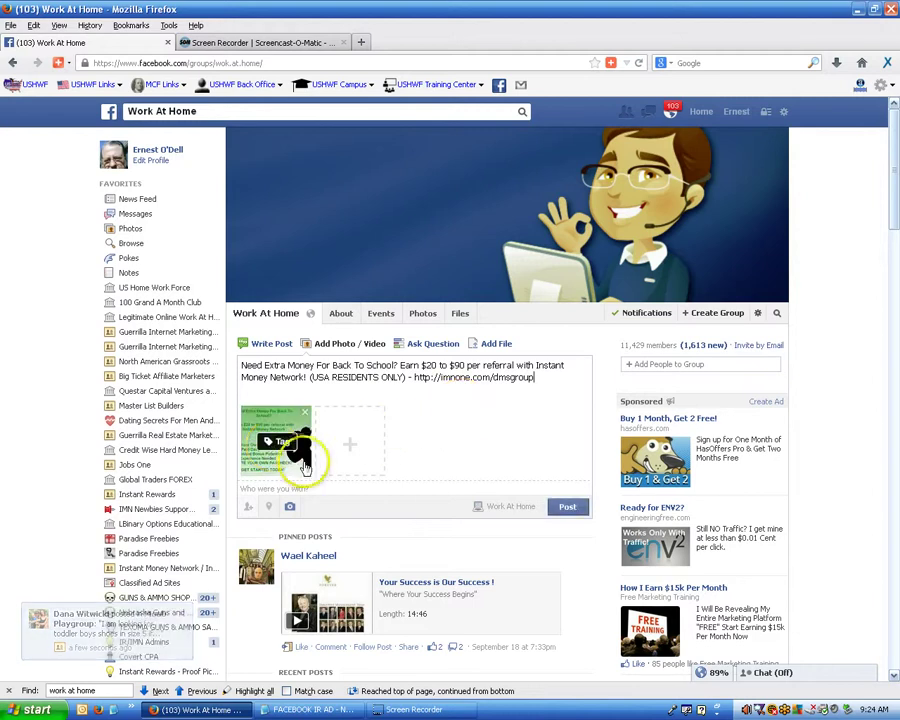
left_click(566, 508)
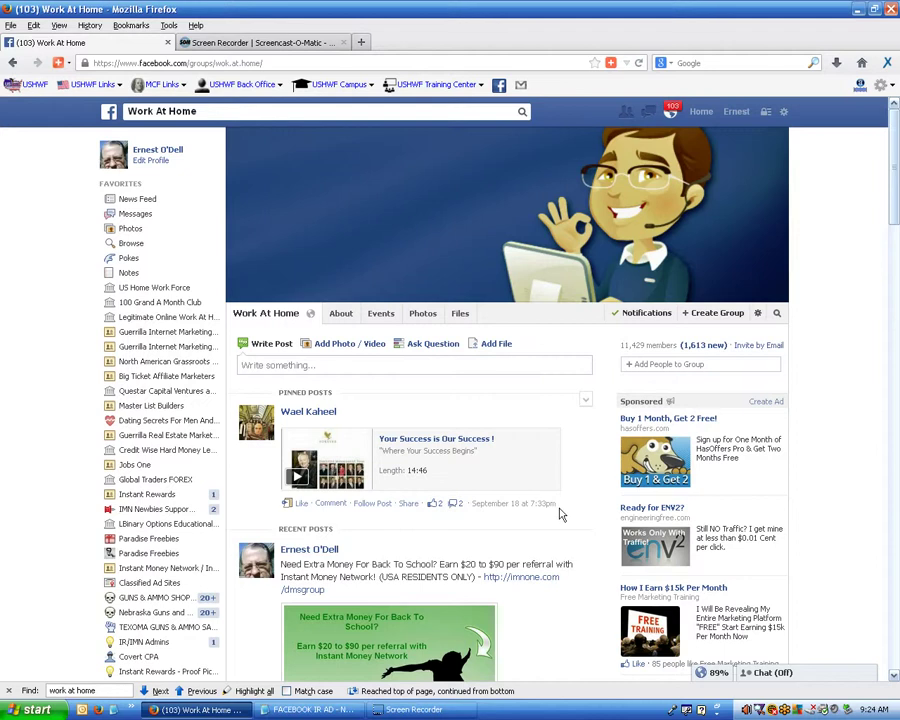
scroll(561, 515, "down", 3)
scroll(561, 515, "up", 3)
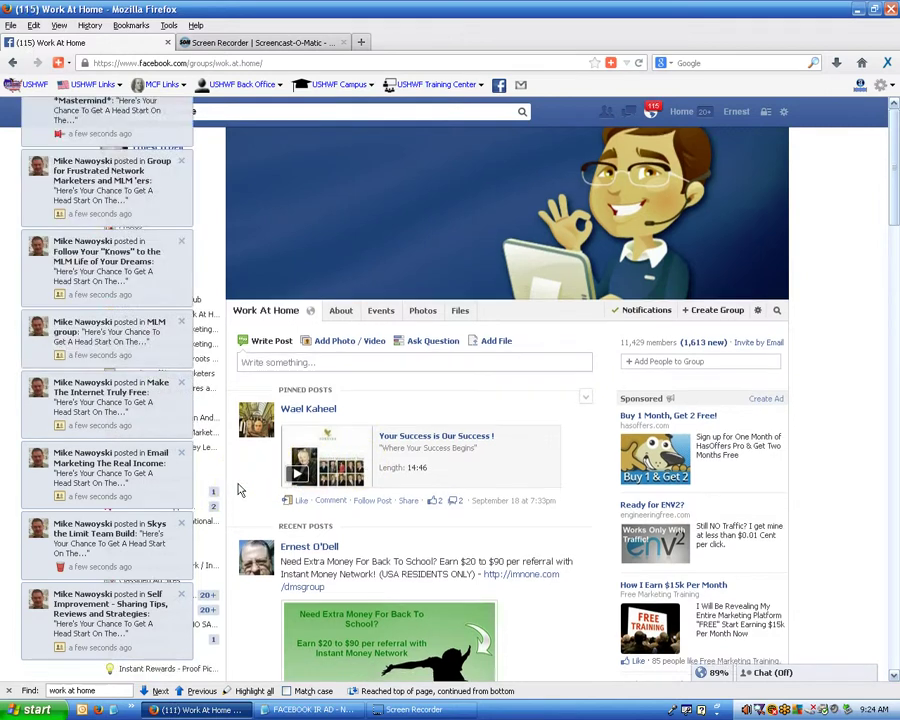
scroll(238, 490, "down", 2)
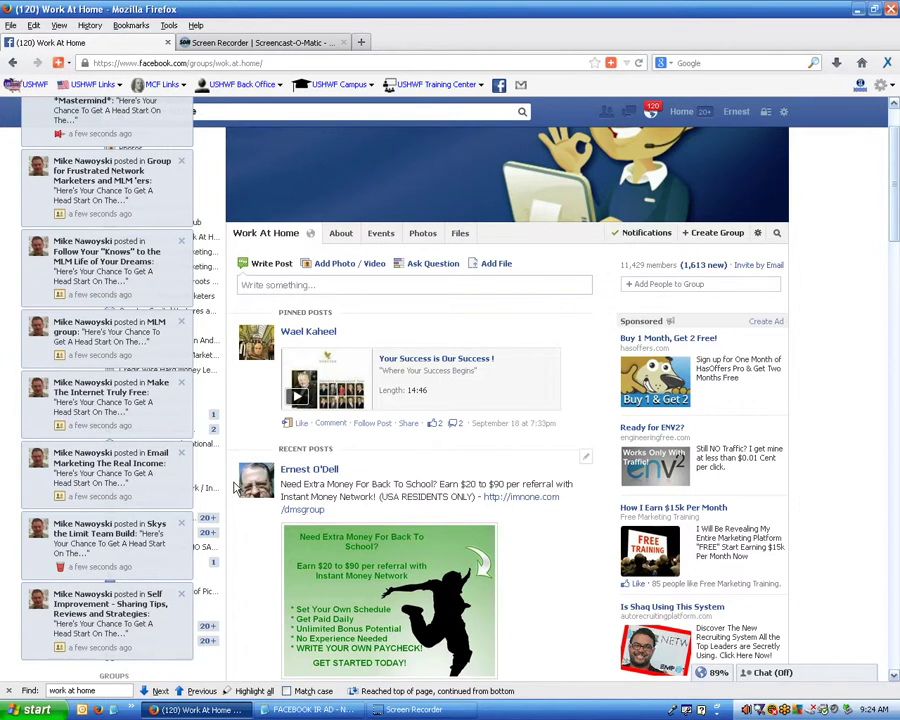
Log out from the gear menu and sign in using the saved alternate account login.
left_click(784, 113)
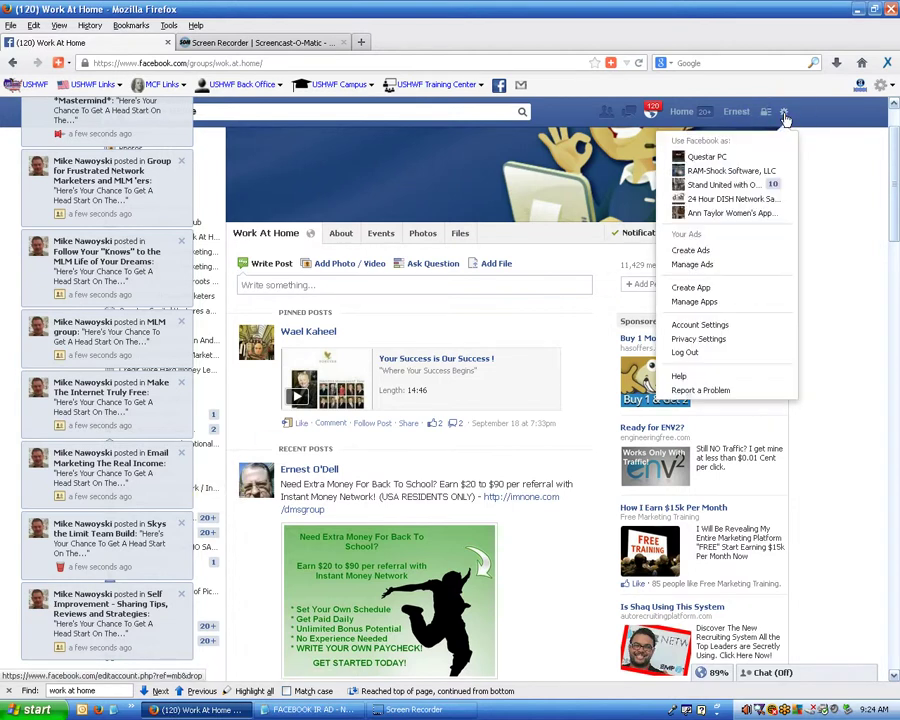
left_click(686, 355)
left_click(686, 355)
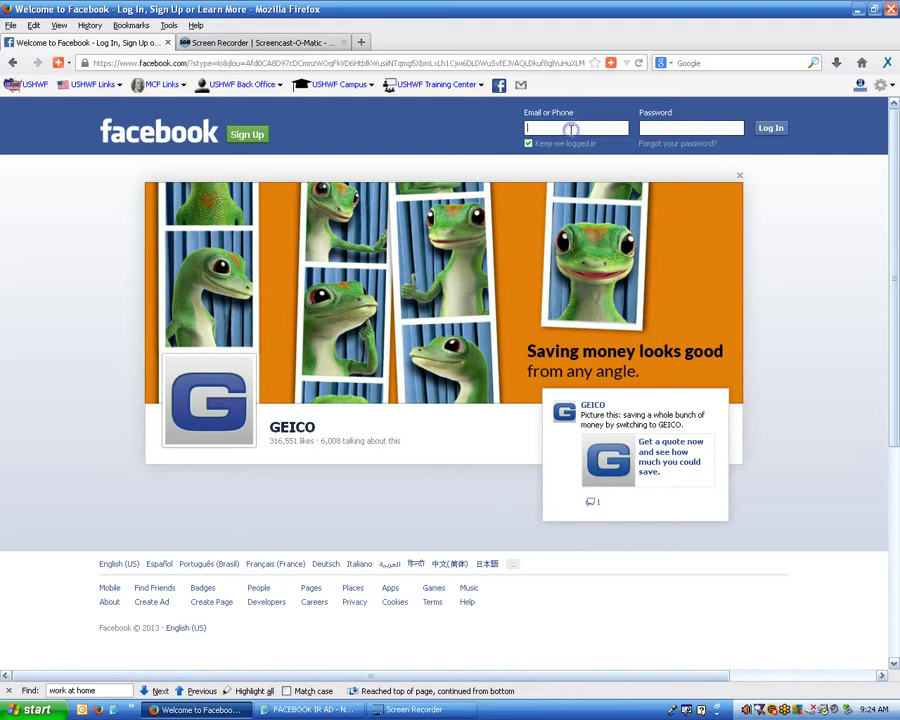
left_click(571, 130)
left_click(578, 168)
left_click(776, 129)
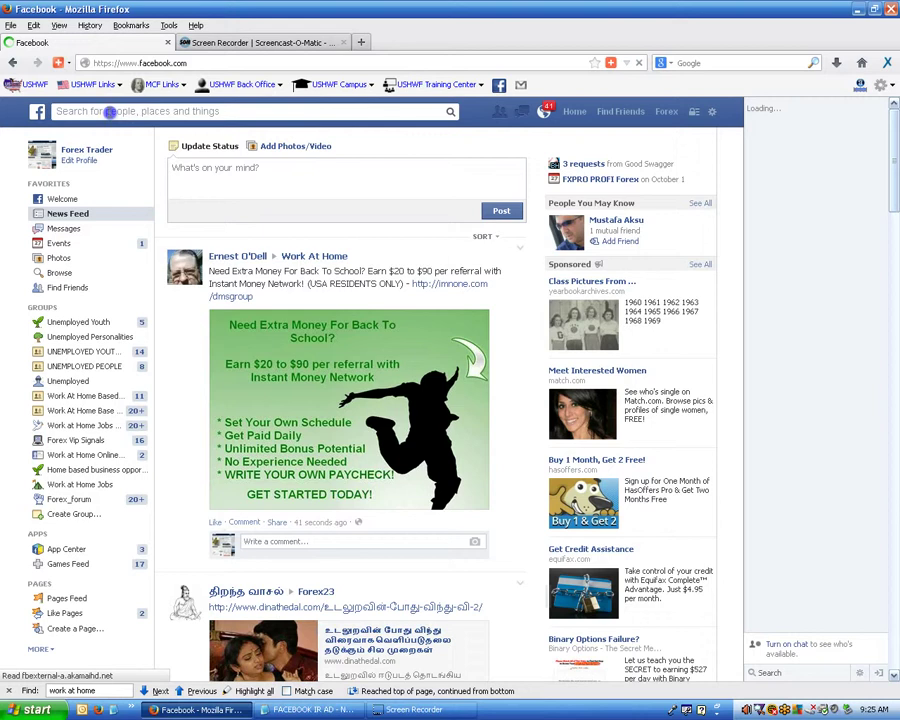
Search Facebook for 'groups named work at home' and open the groups results.
left_click(110, 112)
type("groups named ")
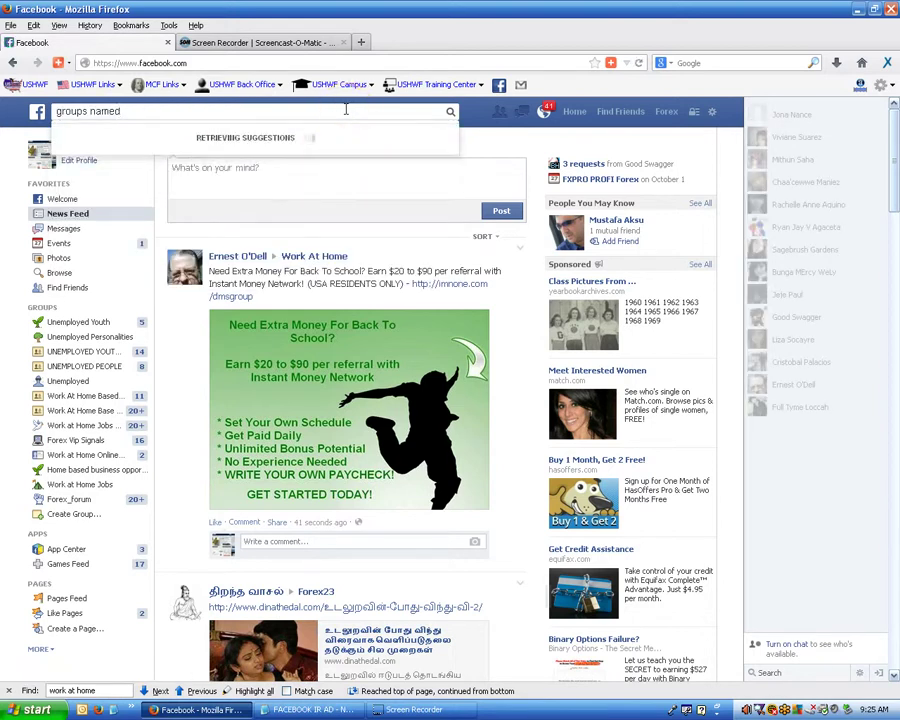
type("wo")
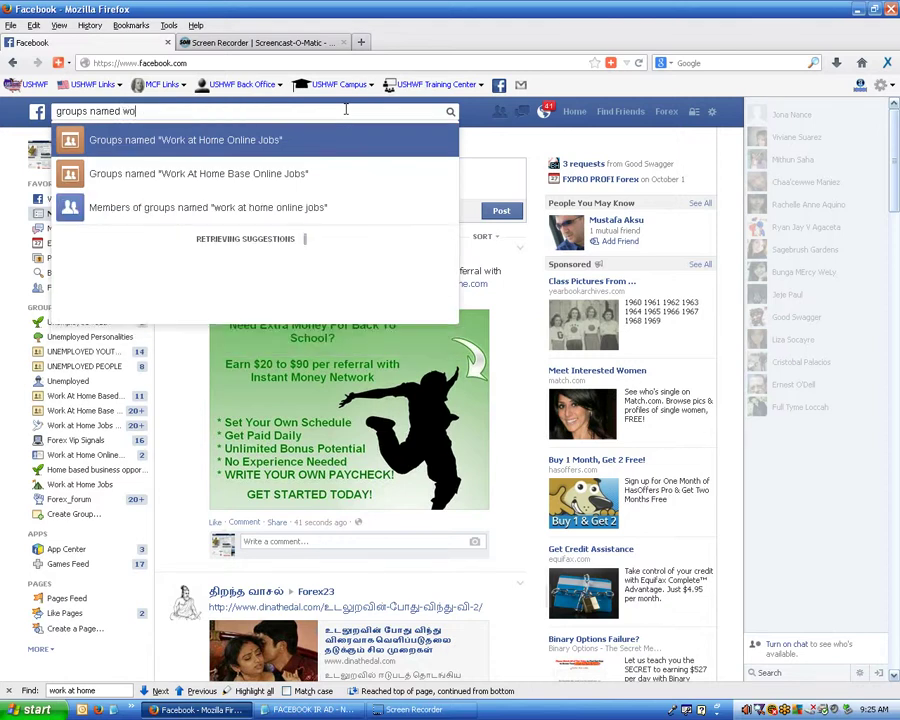
type("rk at home")
left_click(287, 175)
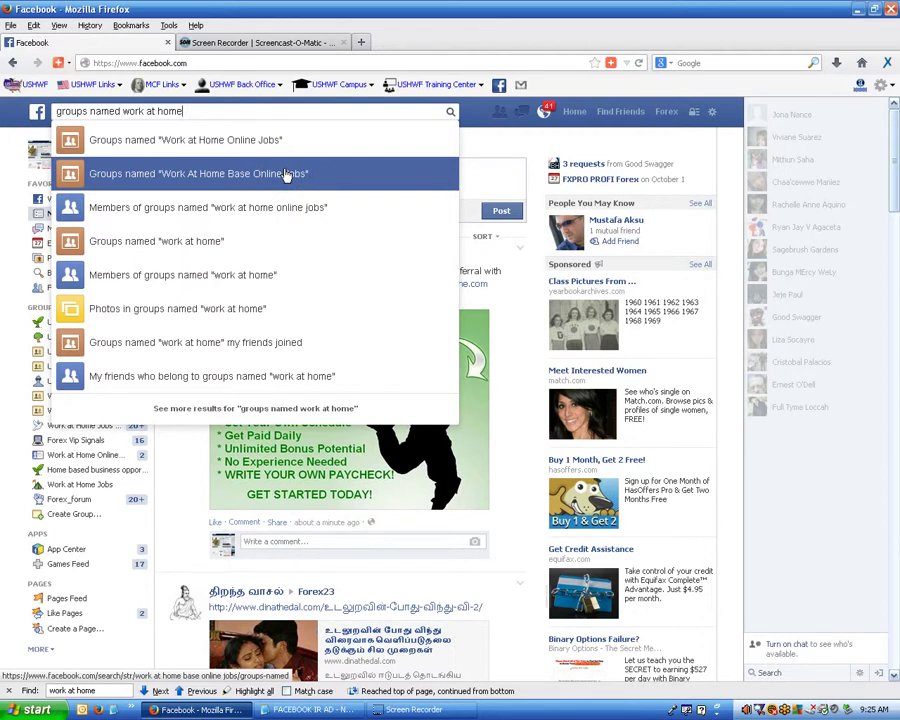
left_click(109, 244)
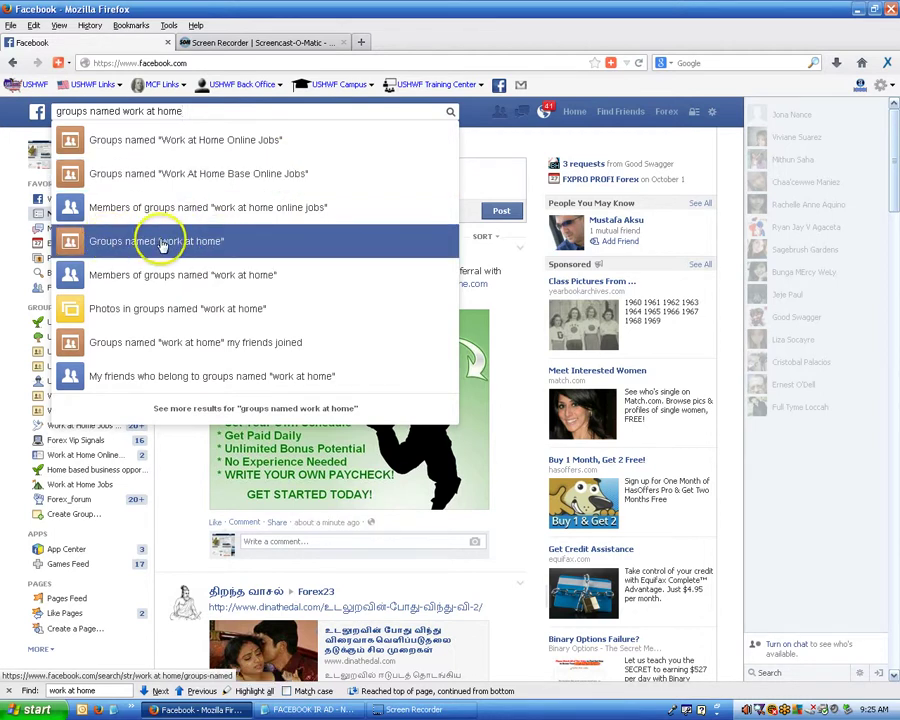
left_click(180, 245)
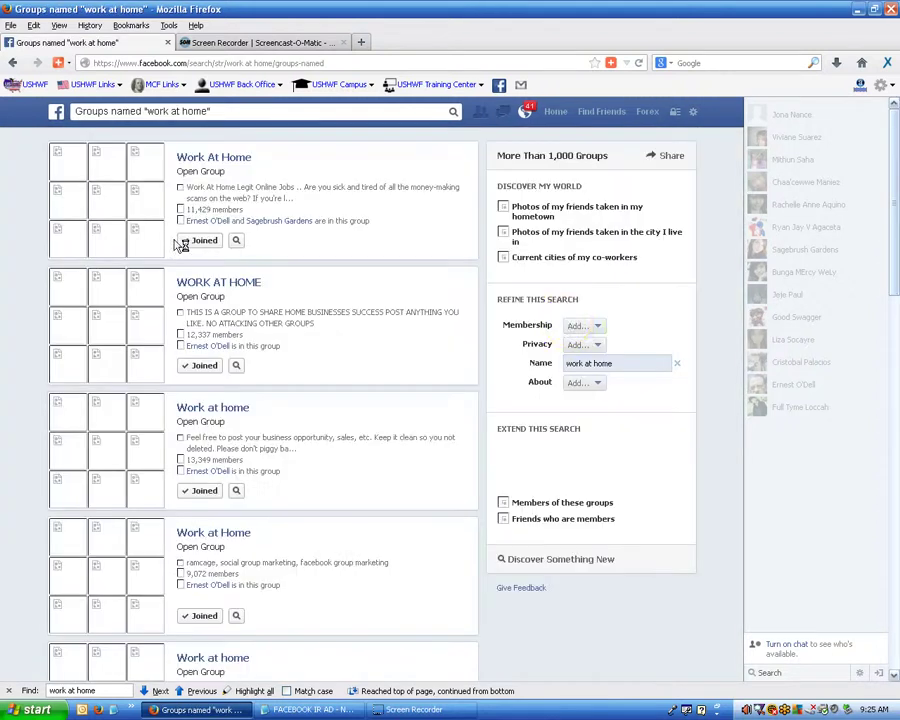
Check the membership status of the first Work At Home groups in the results.
left_click(566, 323)
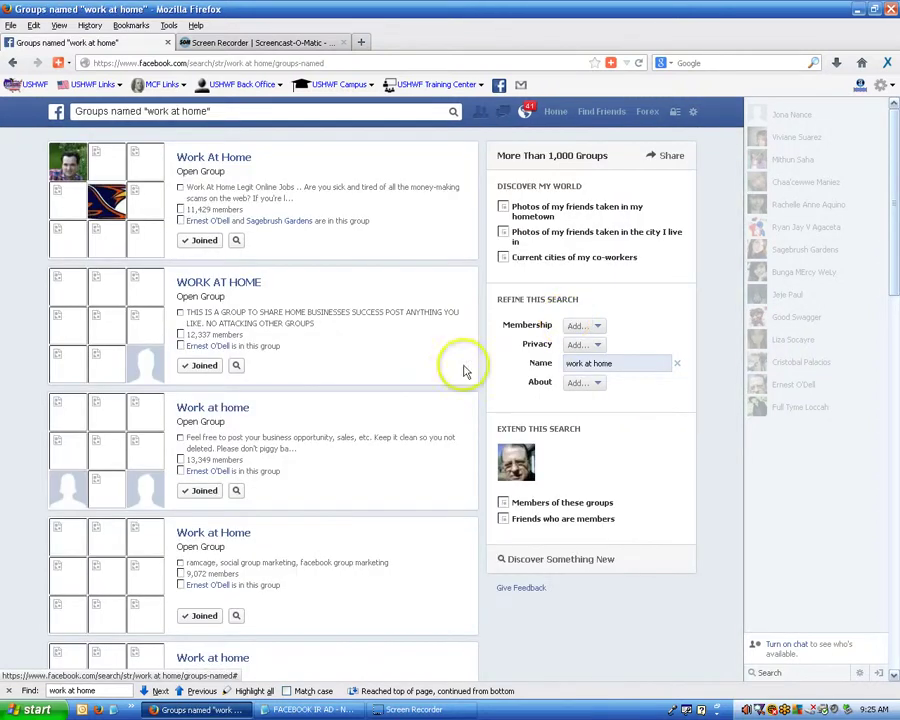
left_click(213, 249)
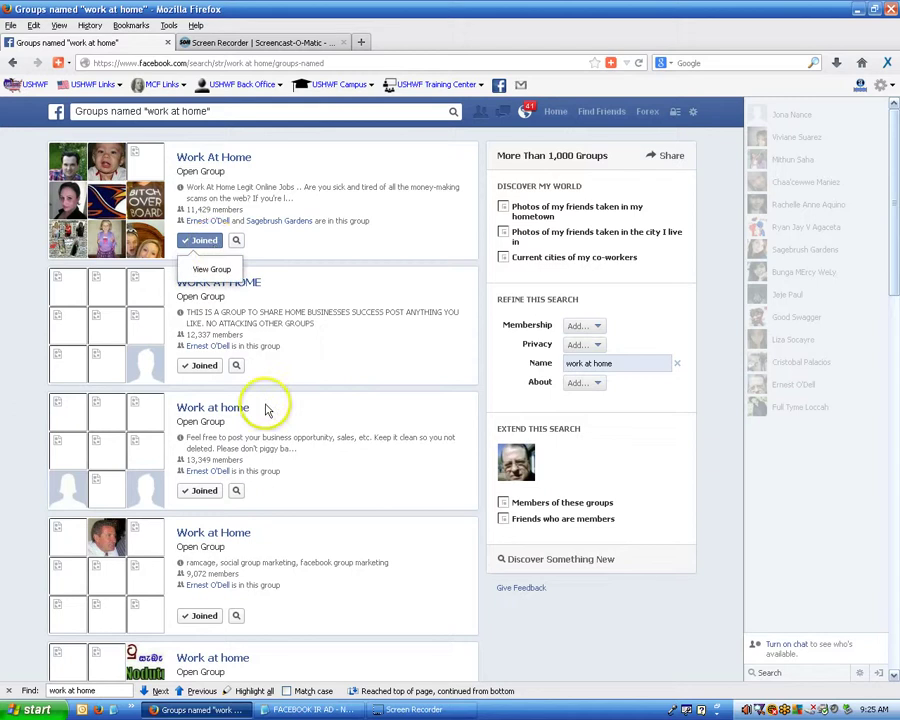
scroll(267, 408, "down", 2)
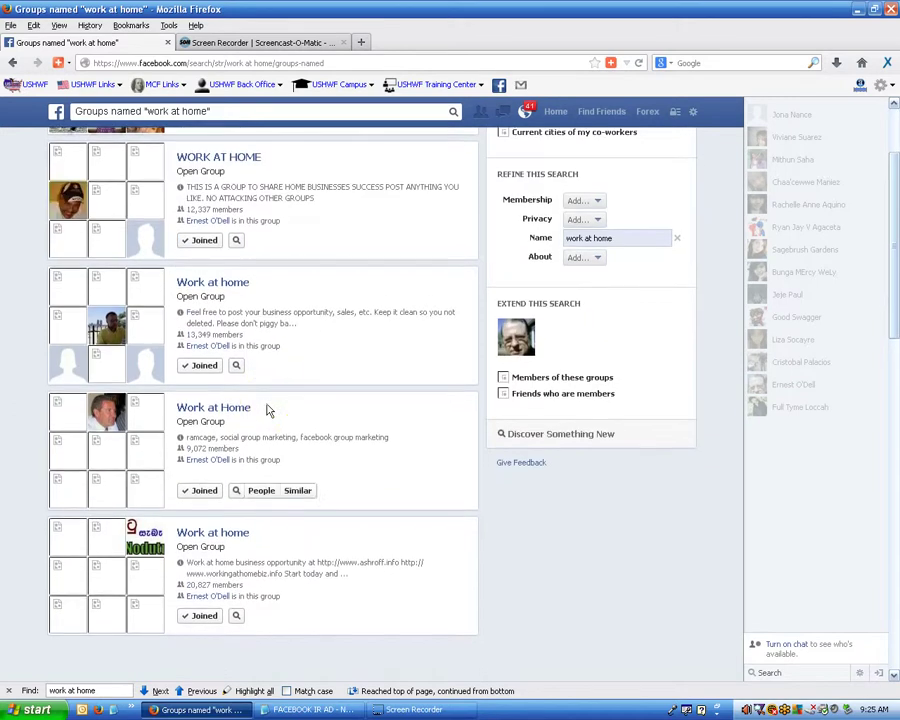
left_click(352, 407)
scroll(352, 407, "down", 5)
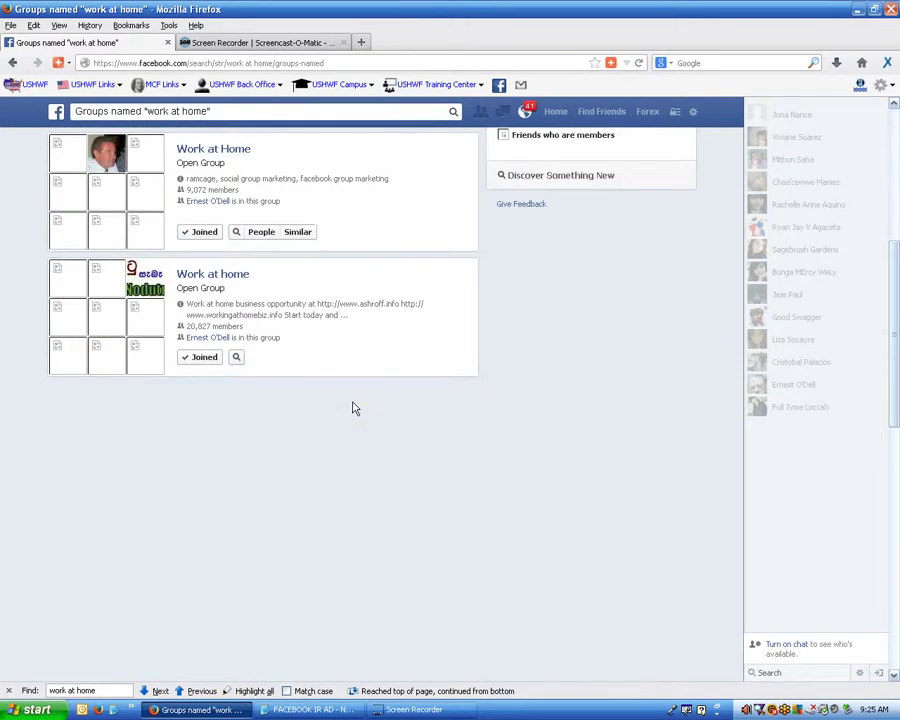
scroll(352, 407, "down", 1)
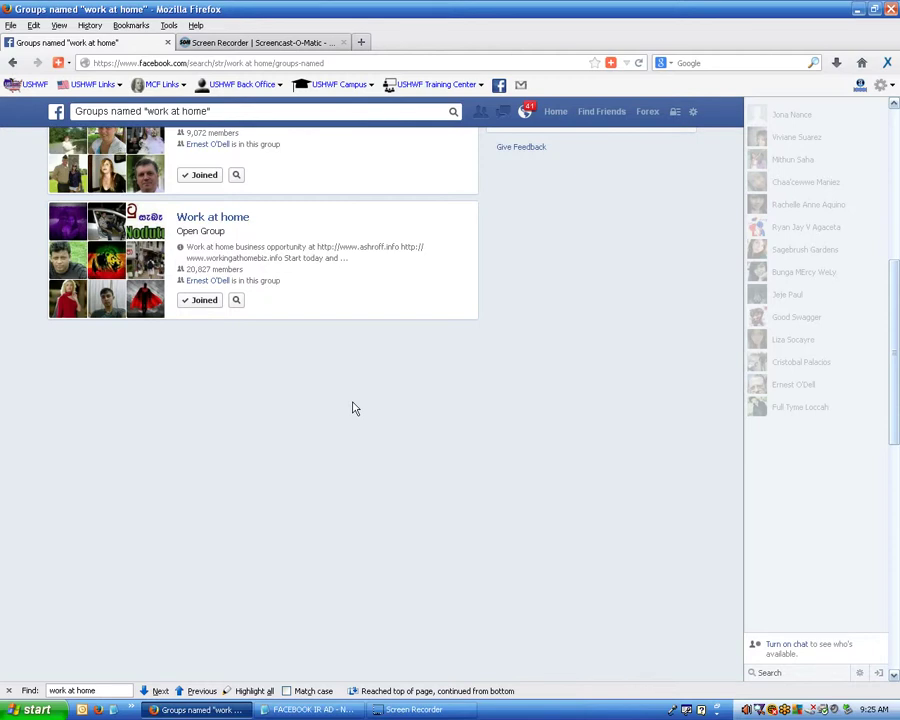
Scroll further through the results until the unjoined 10,857-member Work At Home group appears.
left_click(527, 424)
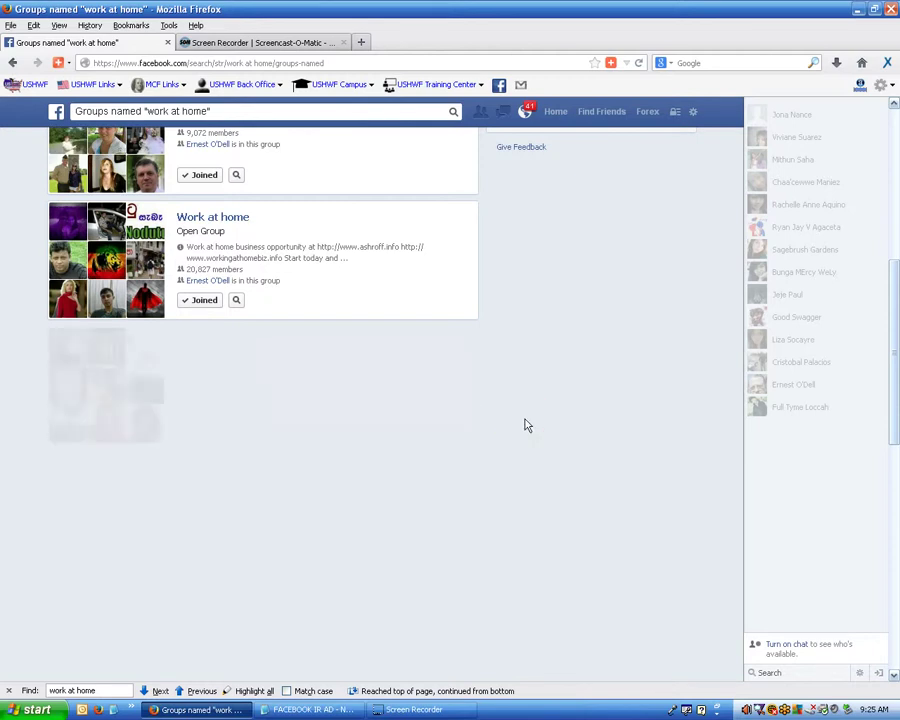
scroll(522, 426, "down", 3)
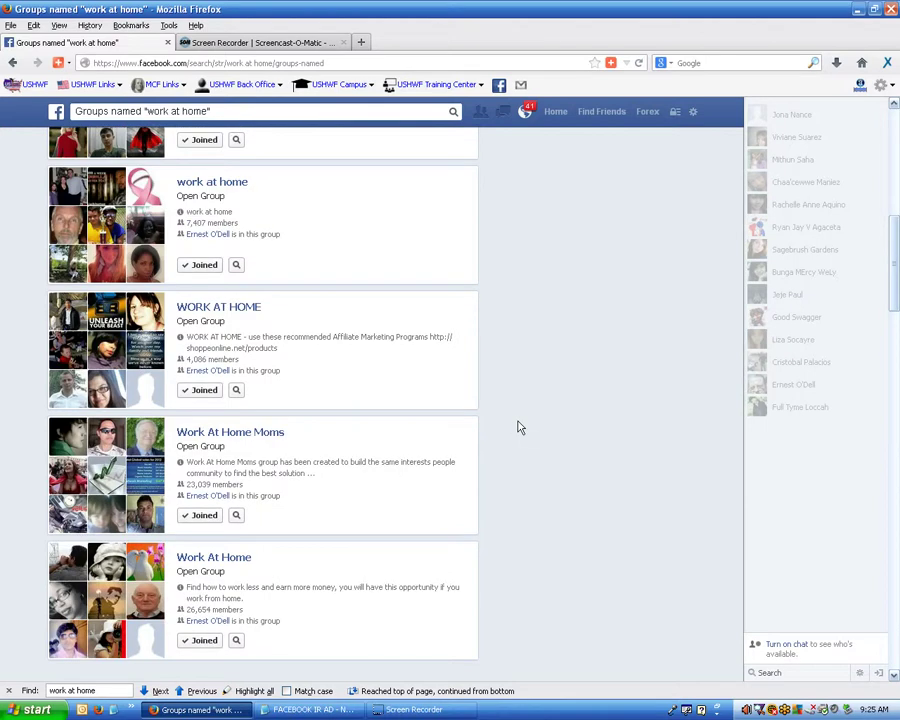
left_click(513, 427)
scroll(509, 424, "down", 4)
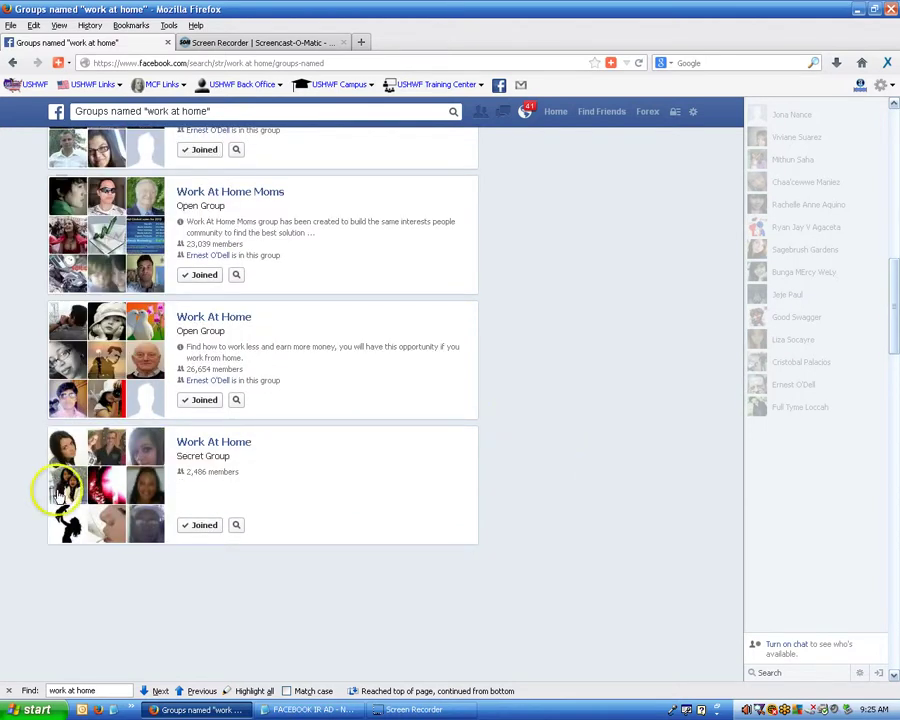
left_click(17, 440)
scroll(17, 472, "down", 4)
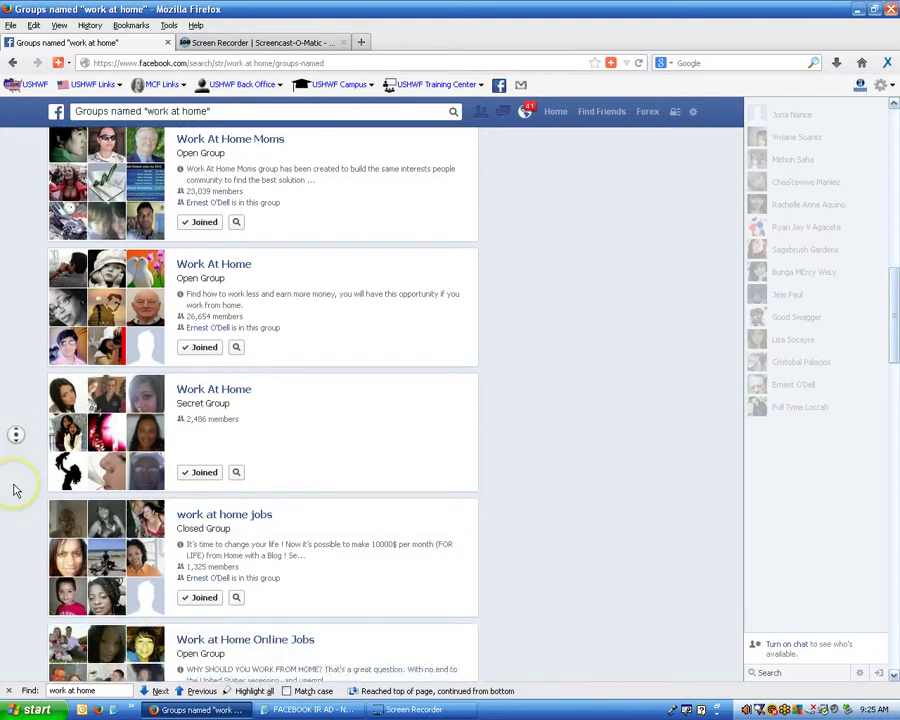
scroll(15, 490, "down", 6)
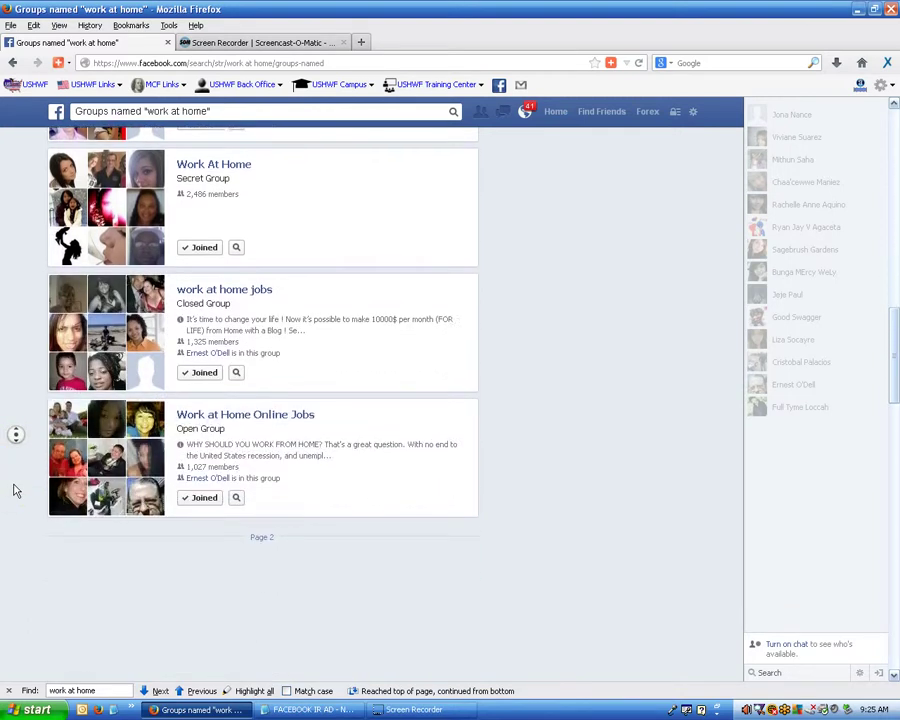
scroll(15, 490, "down", 5)
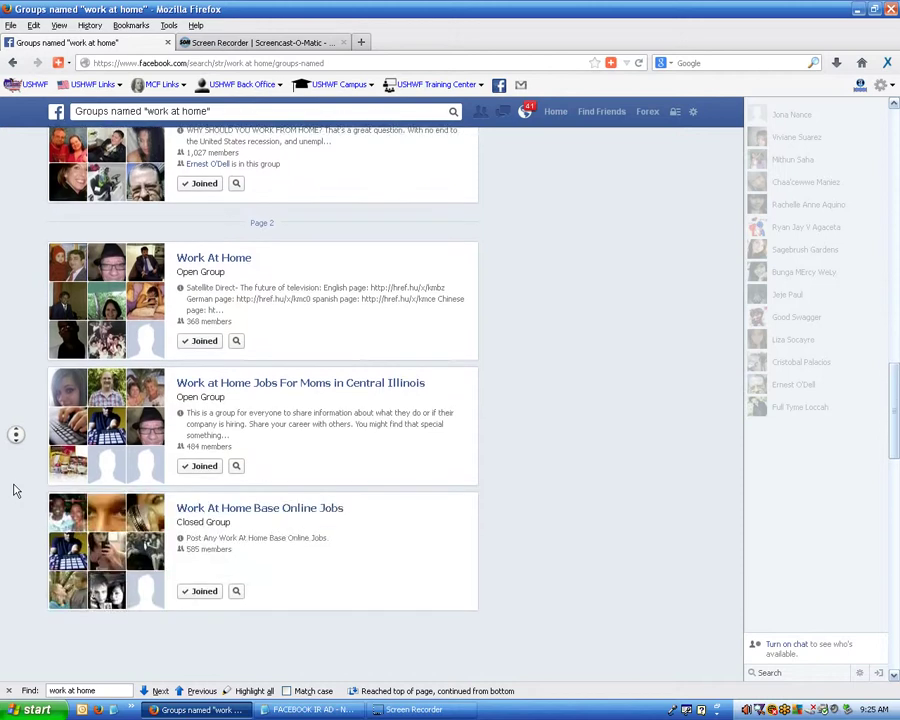
scroll(15, 490, "down", 2)
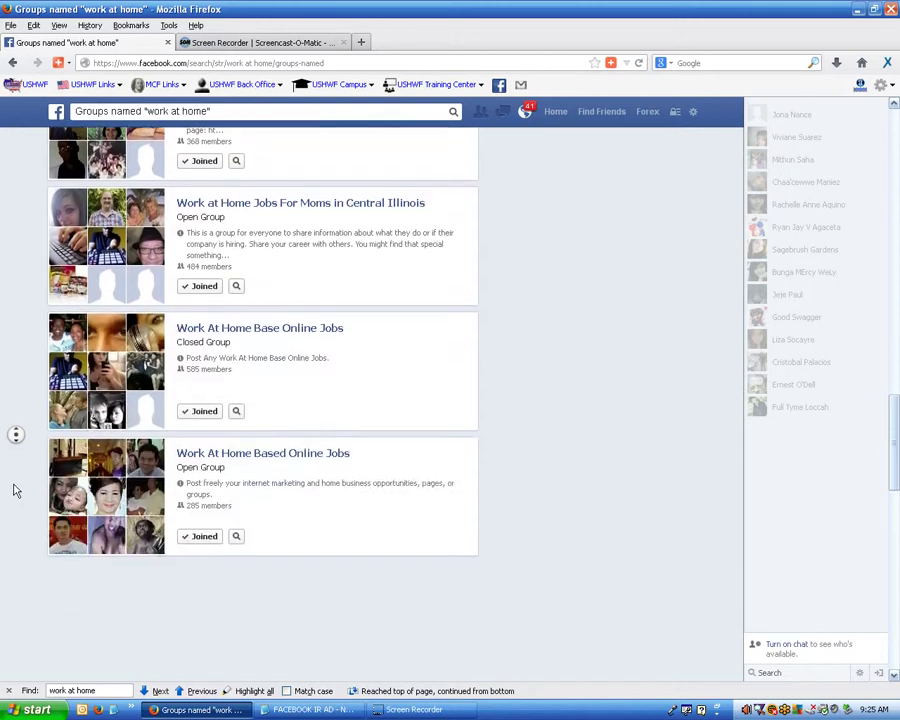
scroll(15, 490, "down", 5)
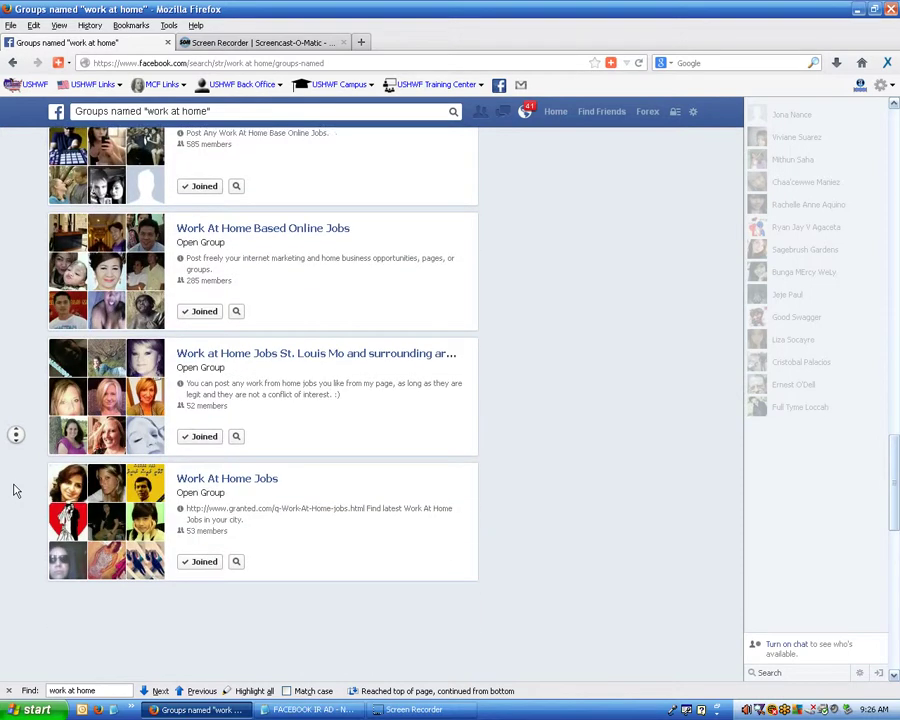
scroll(15, 490, "down", 6)
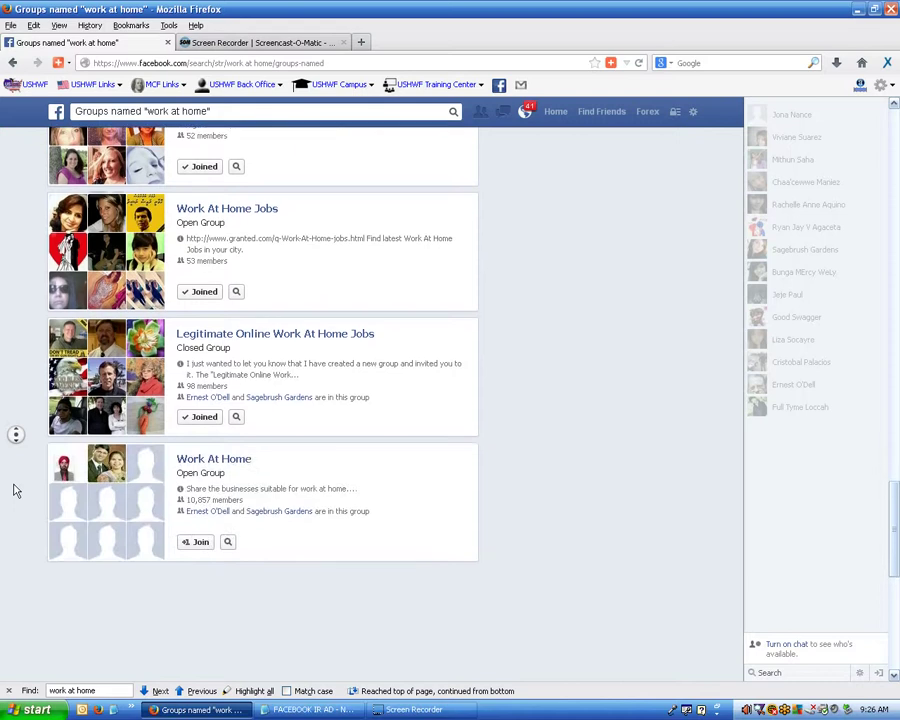
scroll(15, 490, "down", 1)
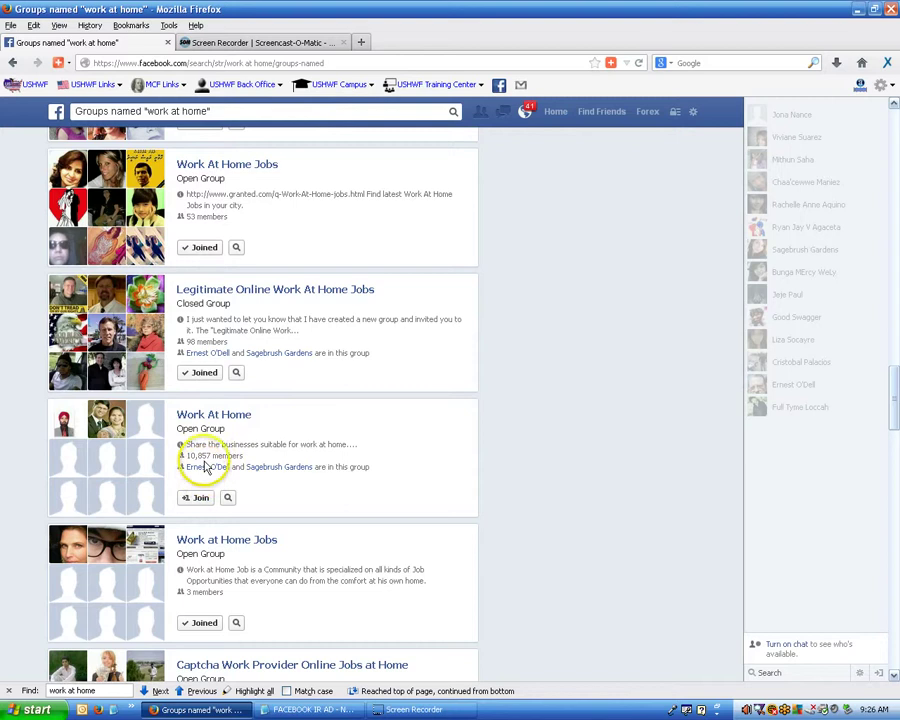
Request to join Work At Home (10,857), Work at Home Network, Work at Home Moms n Dads, and WORK AT HOME.
left_click(199, 497)
scroll(32, 492, "down", 5)
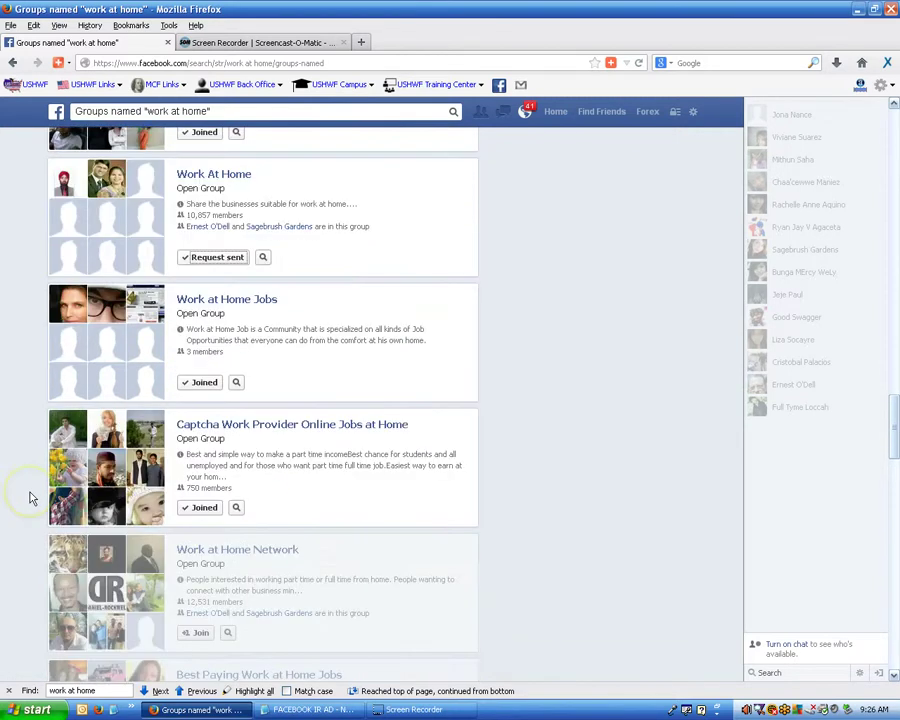
scroll(31, 497, "down", 3)
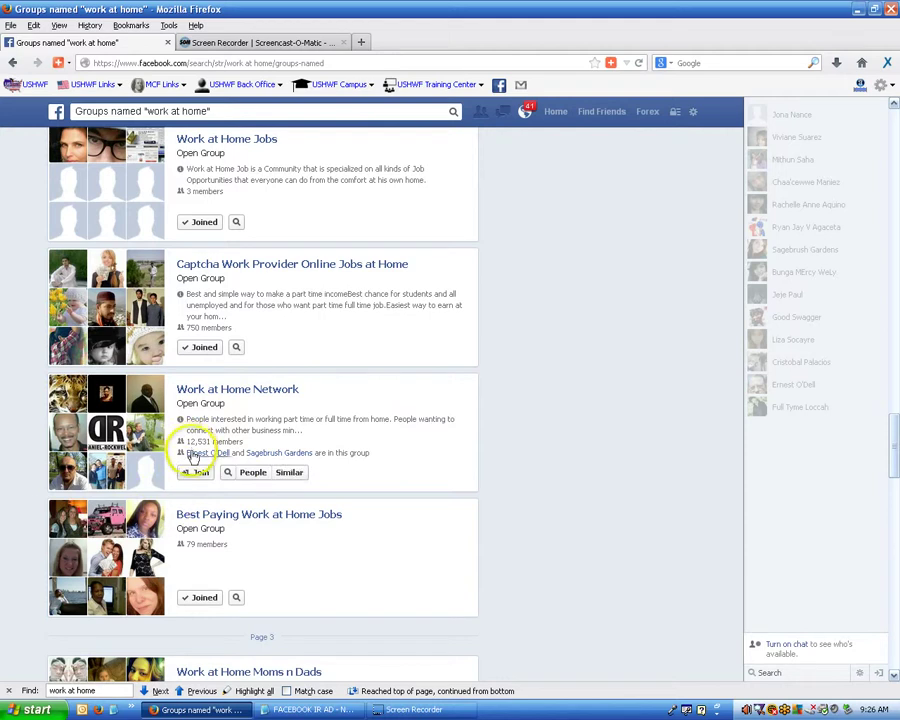
left_click(198, 478)
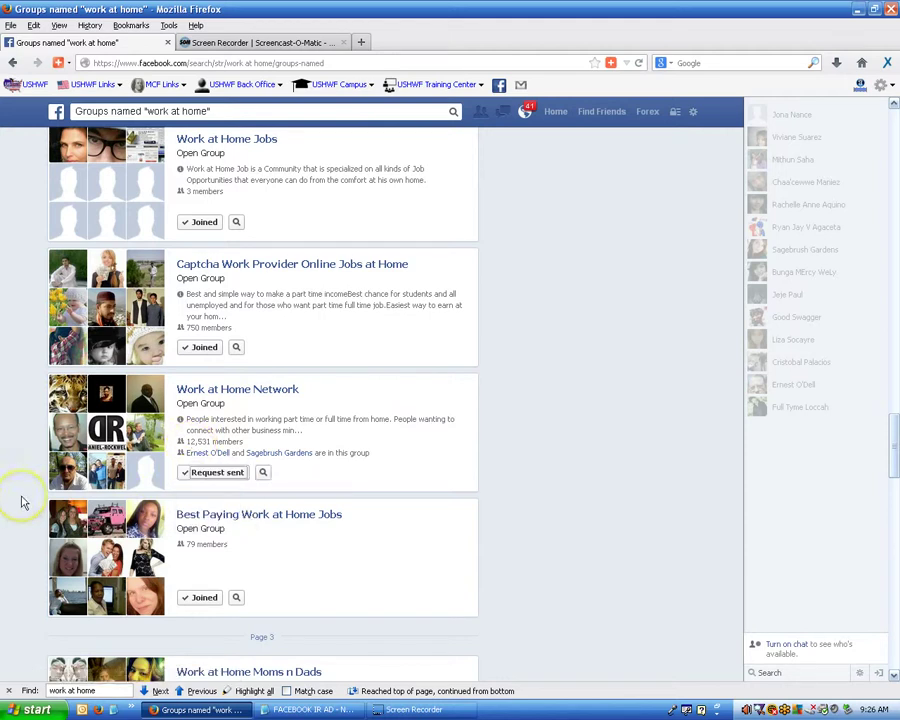
scroll(24, 502, "down", 5)
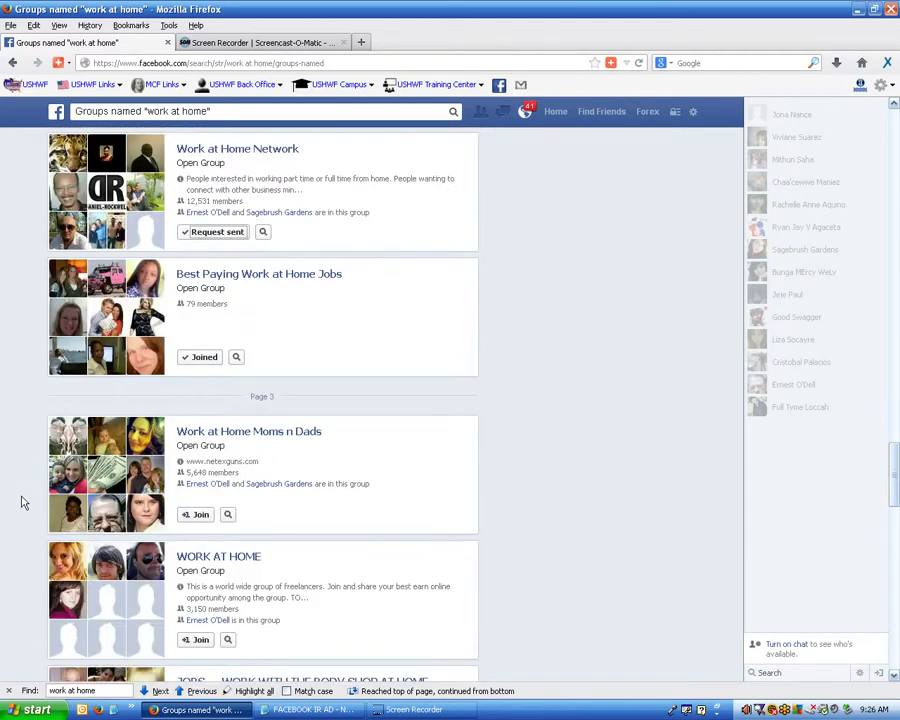
left_click(180, 516)
scroll(262, 400, "down", 3)
left_click(201, 482)
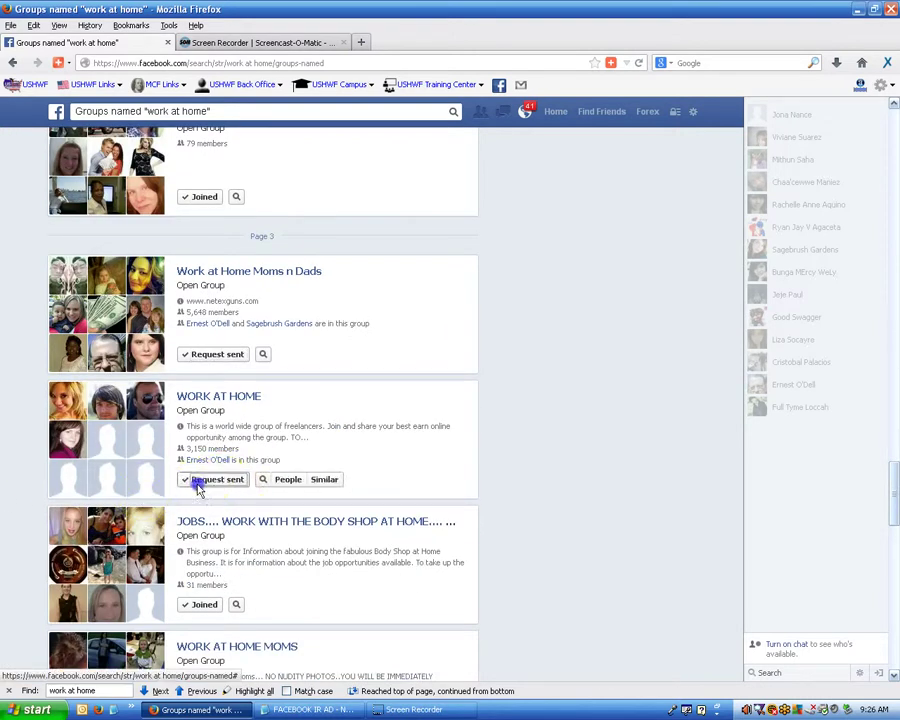
Request to join WORK AT HOME MOMS, work at home, Work at Home Moms, and the second Work at Home Opportunities.
mouse_move(201, 611)
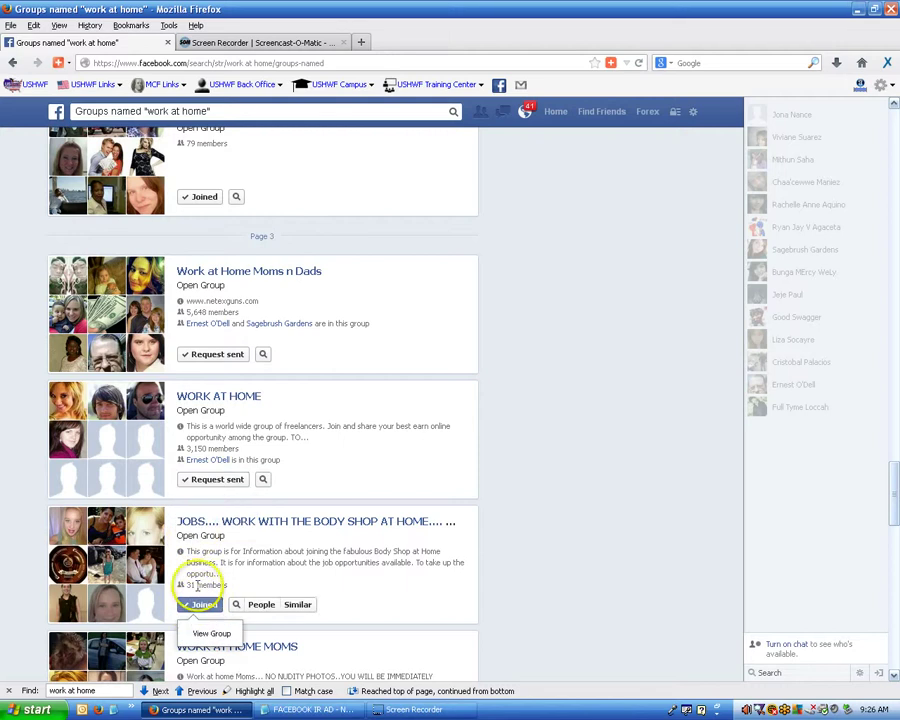
scroll(36, 577, "down", 3)
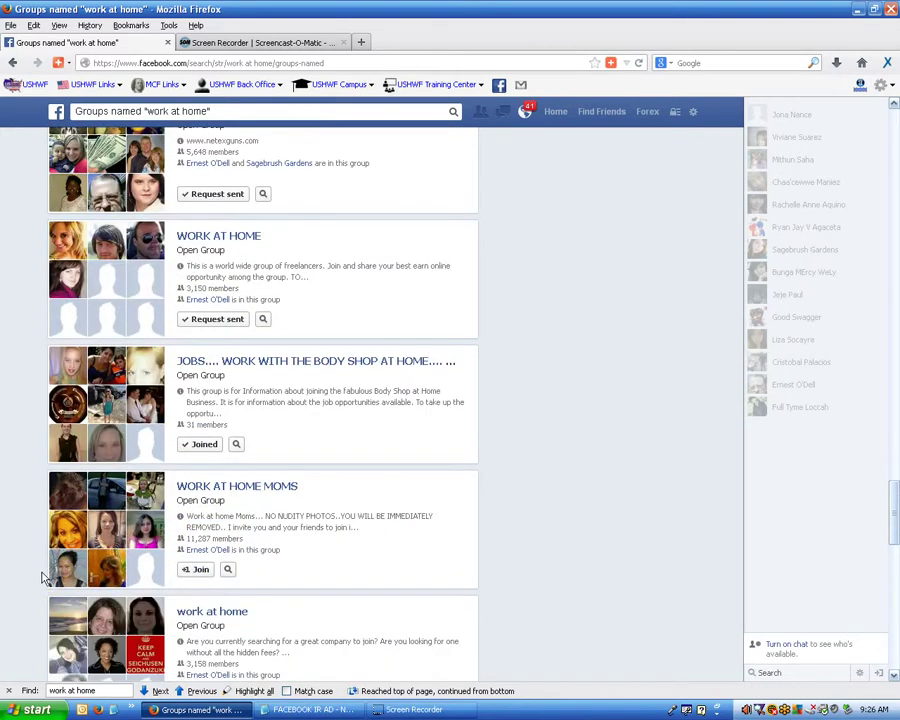
left_click(193, 569)
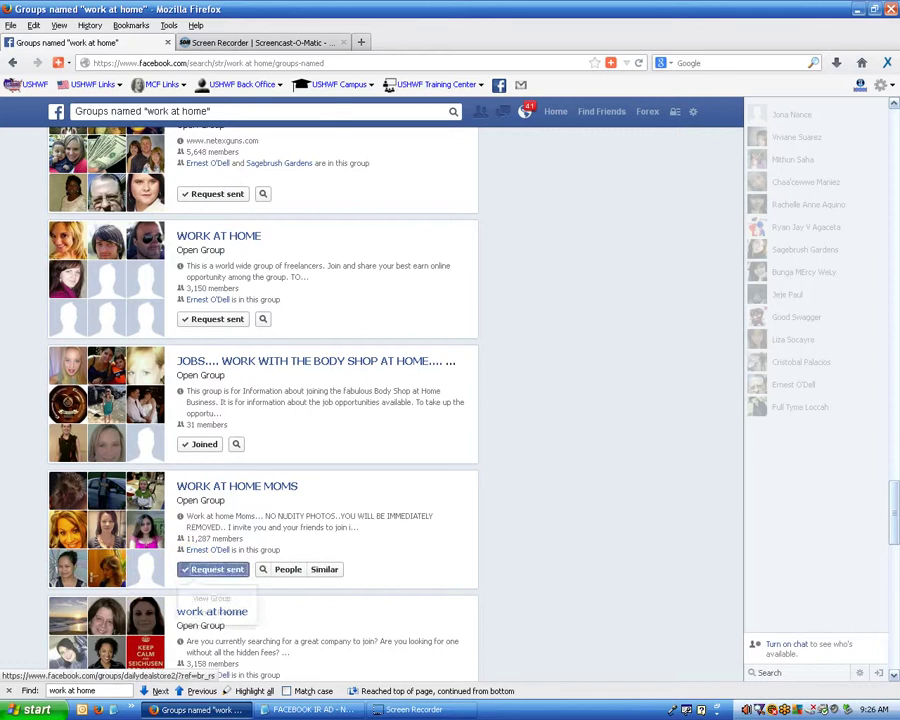
scroll(8, 550, "down", 2)
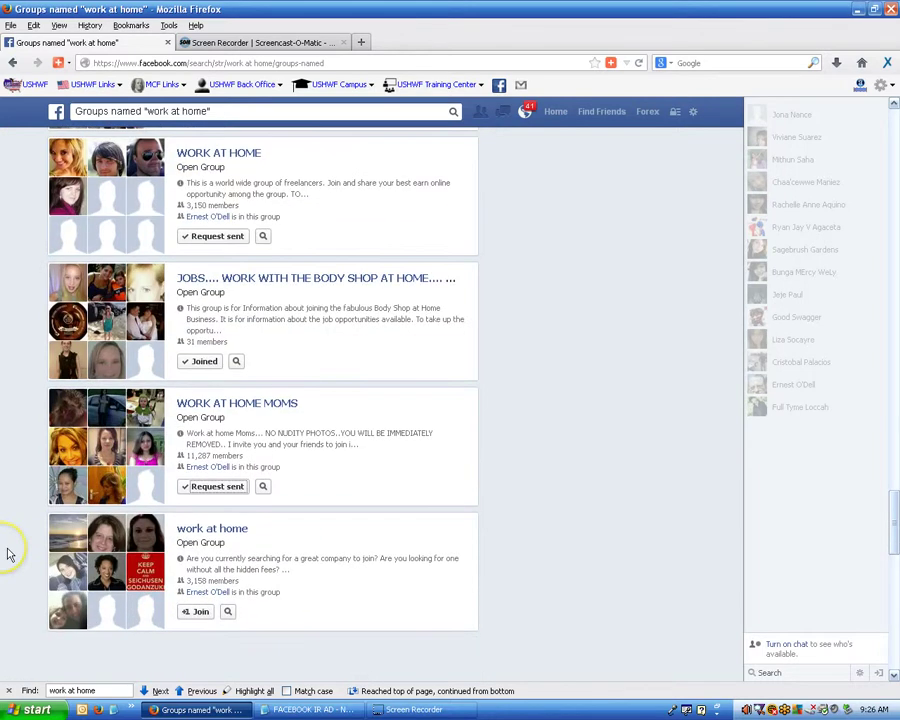
scroll(8, 550, "down", 1)
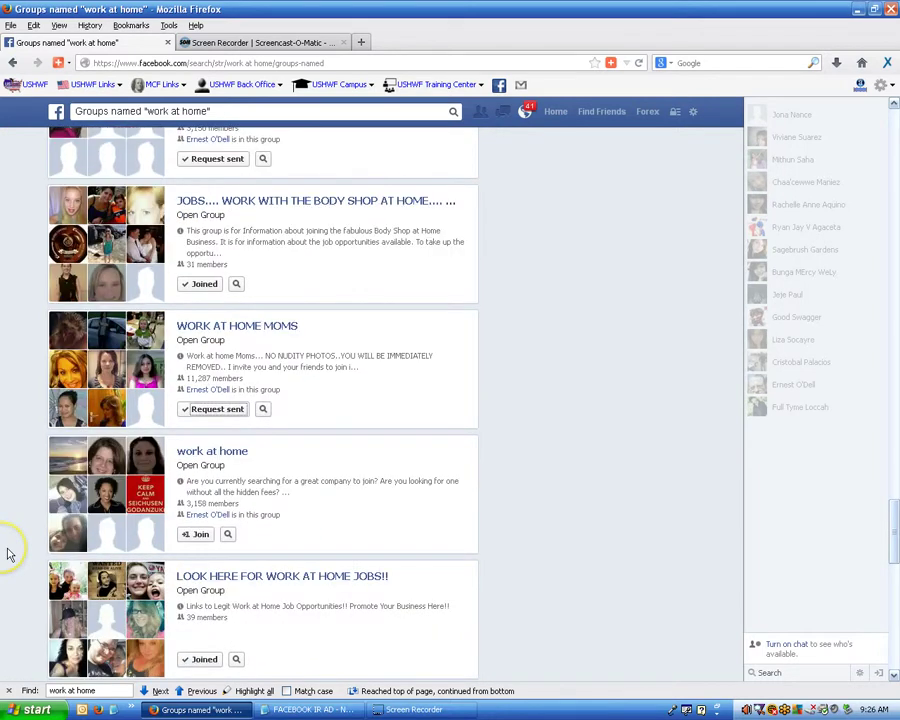
left_click(197, 536)
scroll(8, 450, "down", 3)
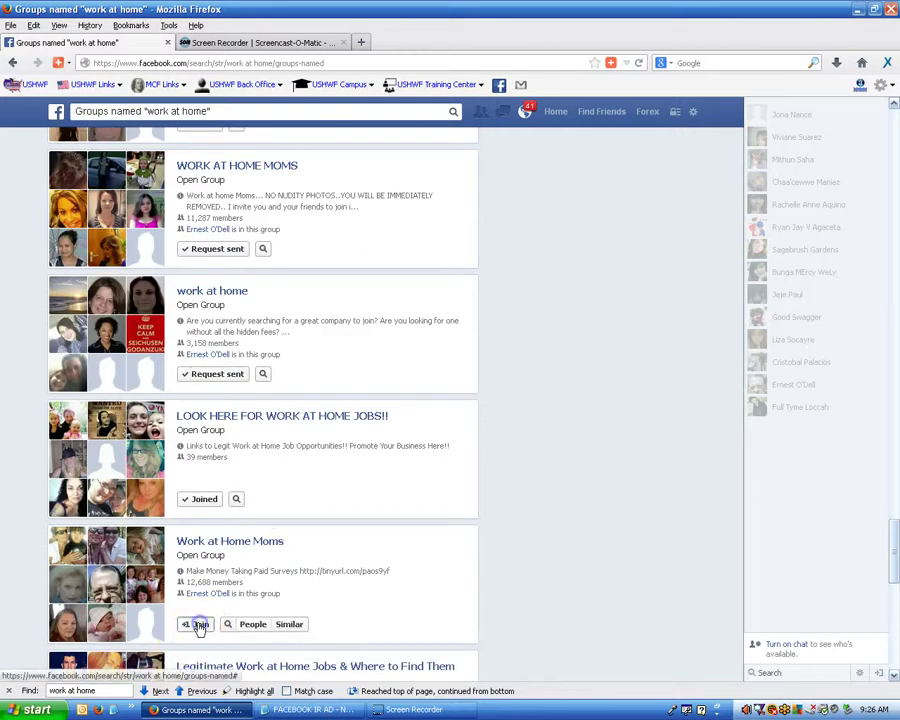
left_click(199, 626)
scroll(28, 524, "down", 3)
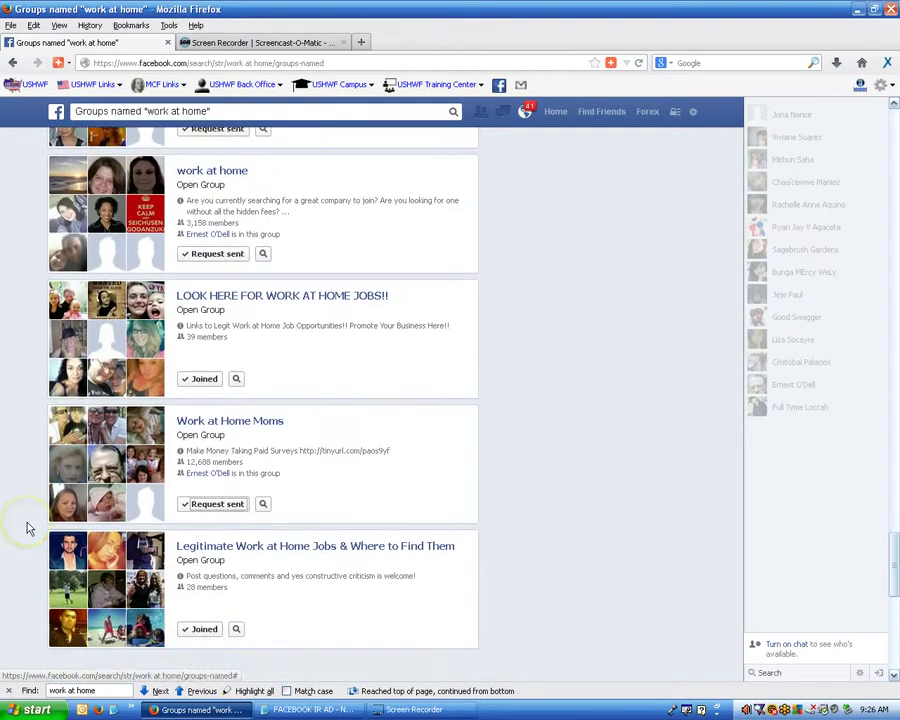
scroll(28, 527, "down", 3)
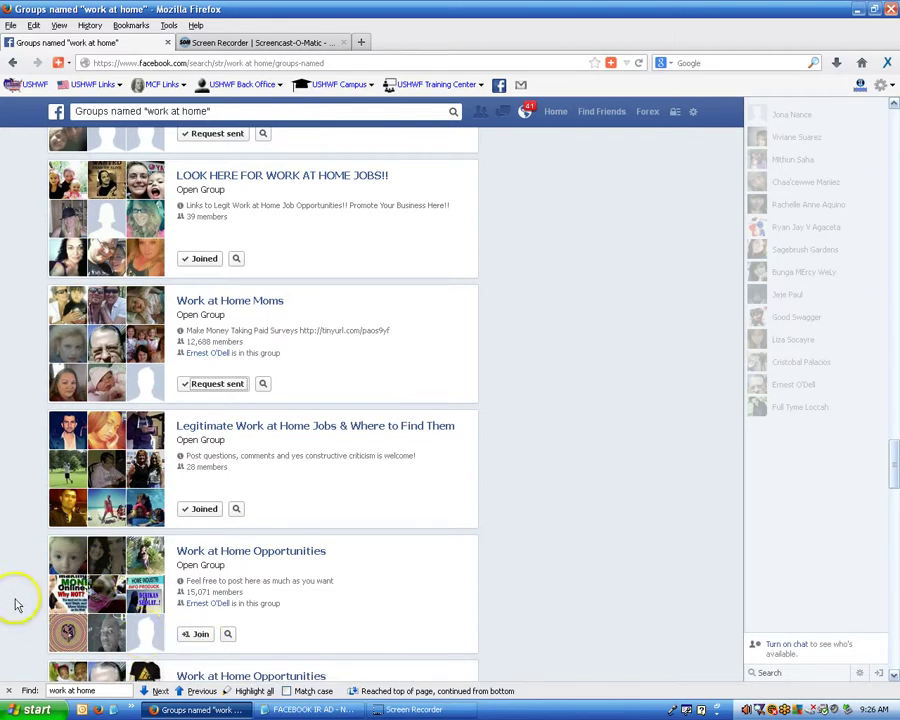
scroll(217, 570, "down", 3)
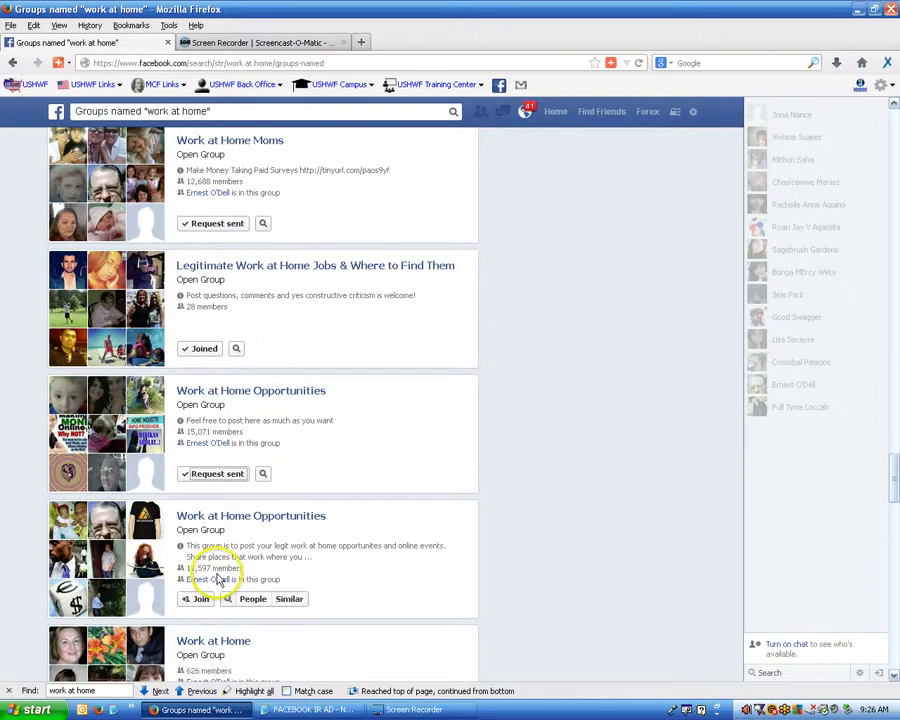
left_click(200, 598)
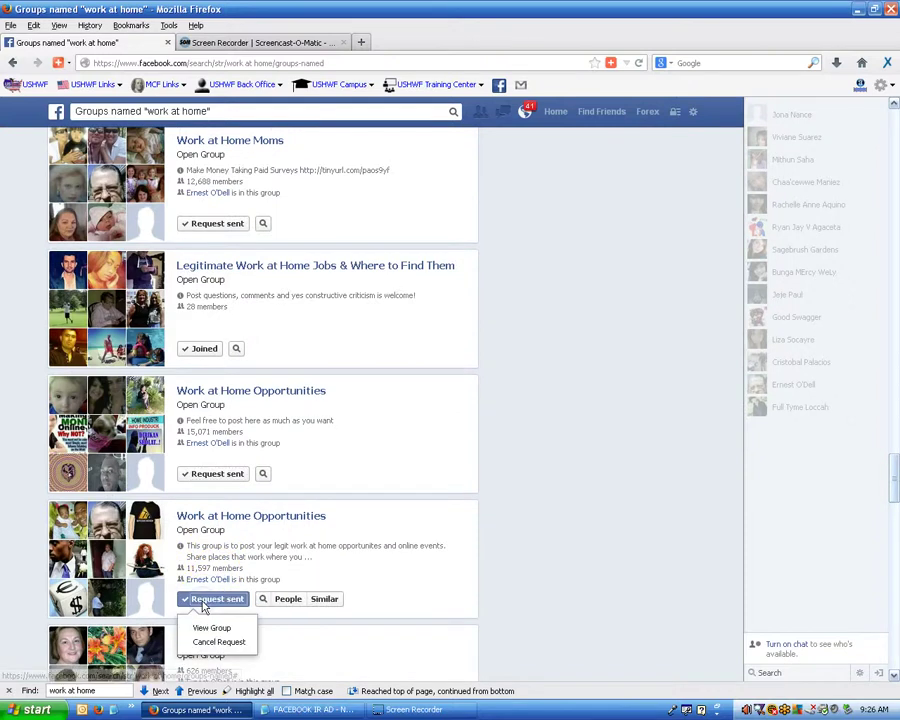
Request to join the 626-member, closed, multilingual, WAH Success, and 350-member work-at-home groups.
left_click(32, 558)
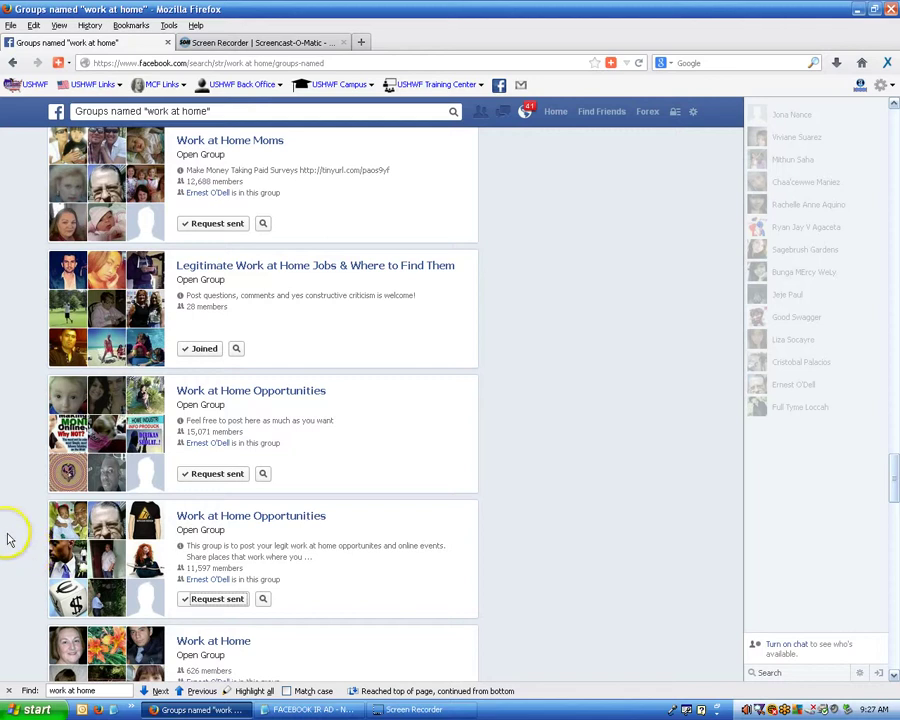
scroll(7, 540, "down", 3)
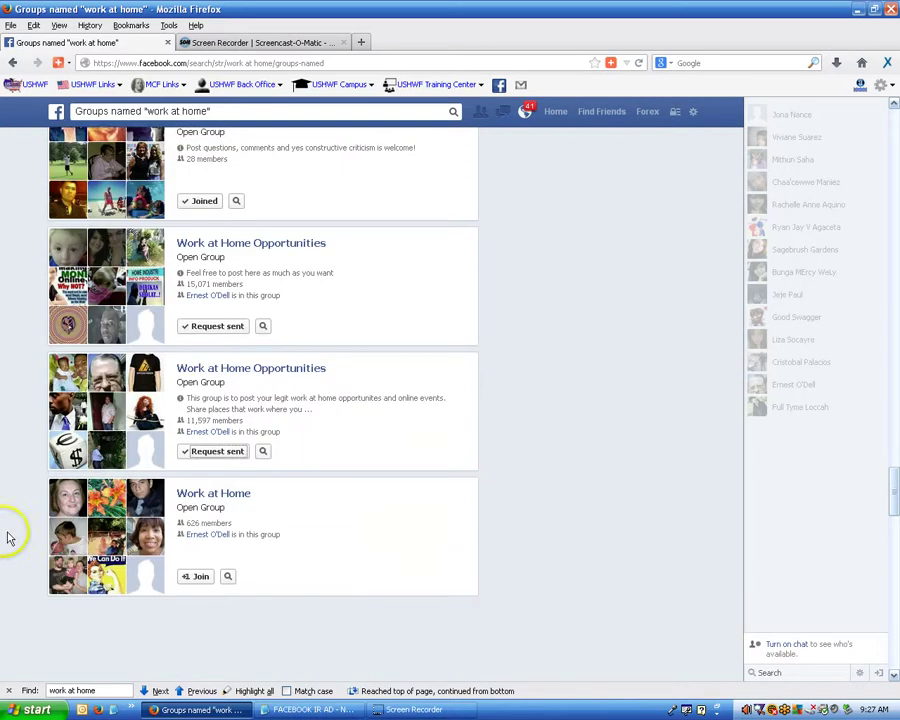
left_click(196, 563)
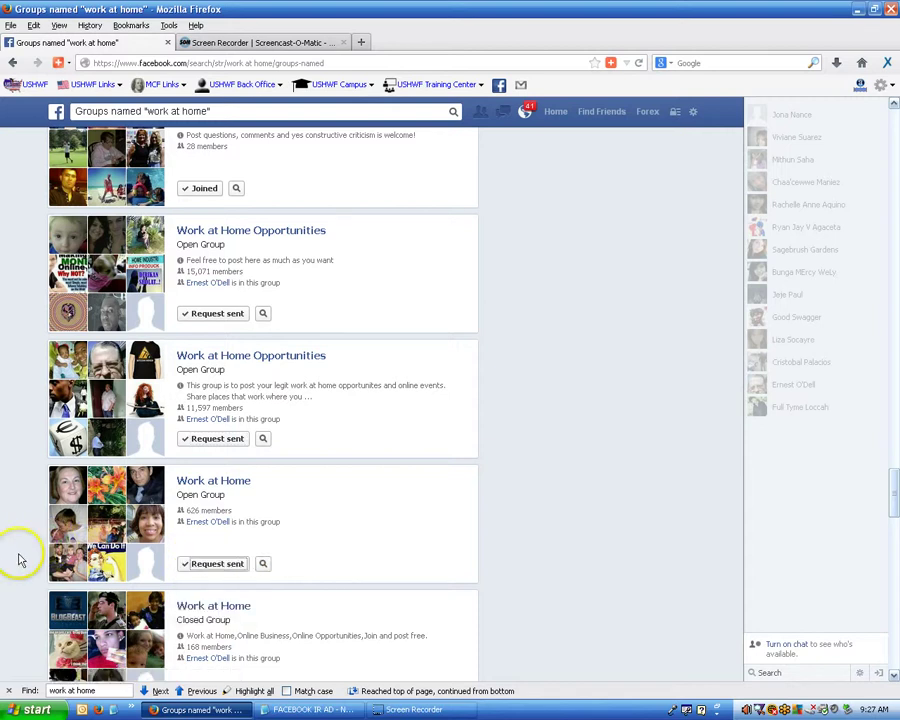
scroll(20, 560, "down", 3)
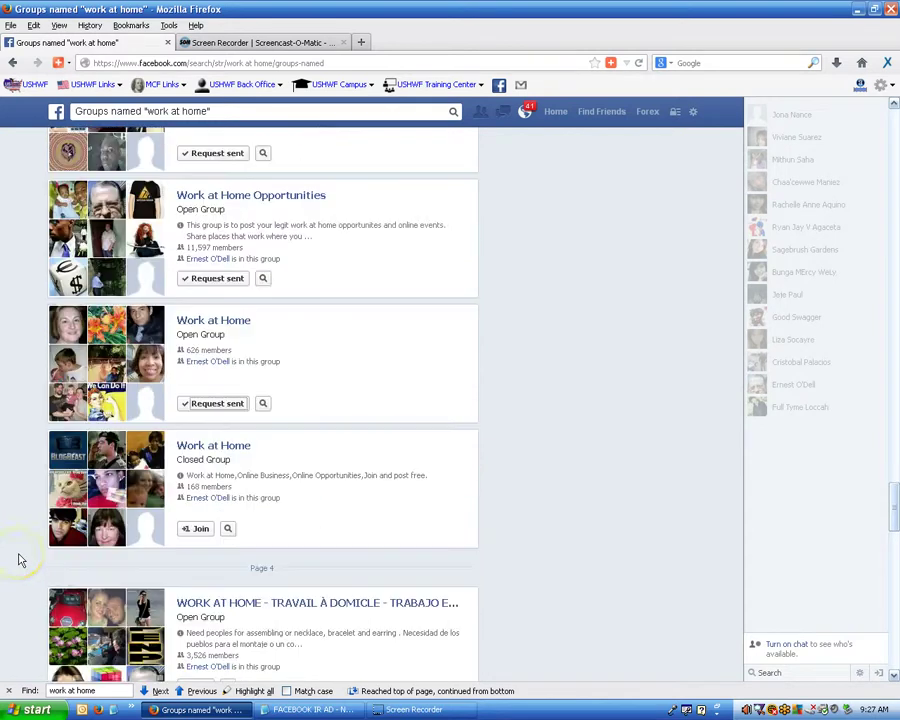
left_click(200, 530)
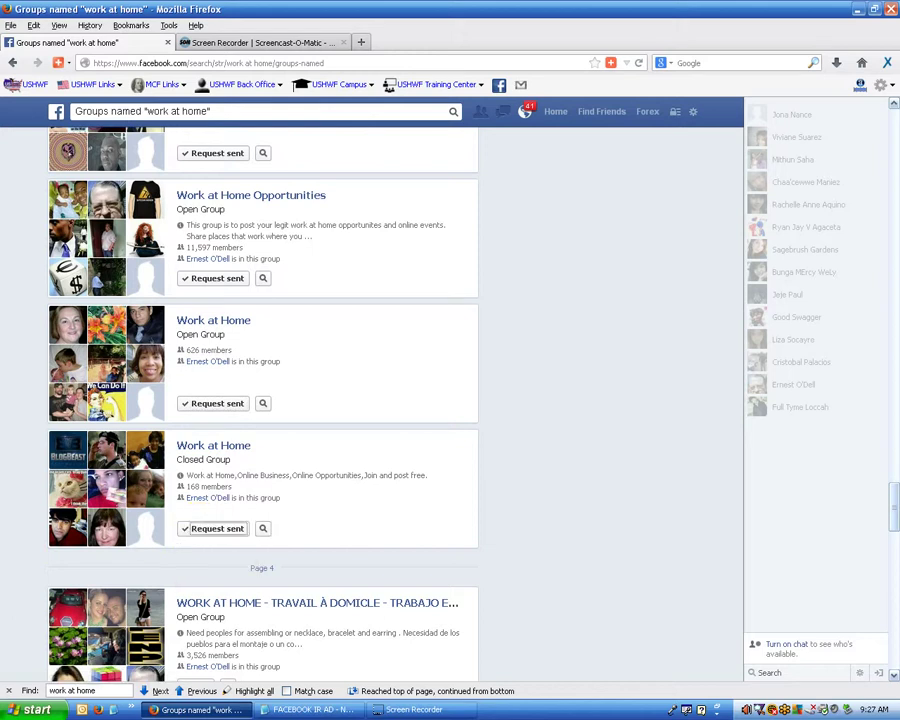
scroll(262, 400, "down", 4)
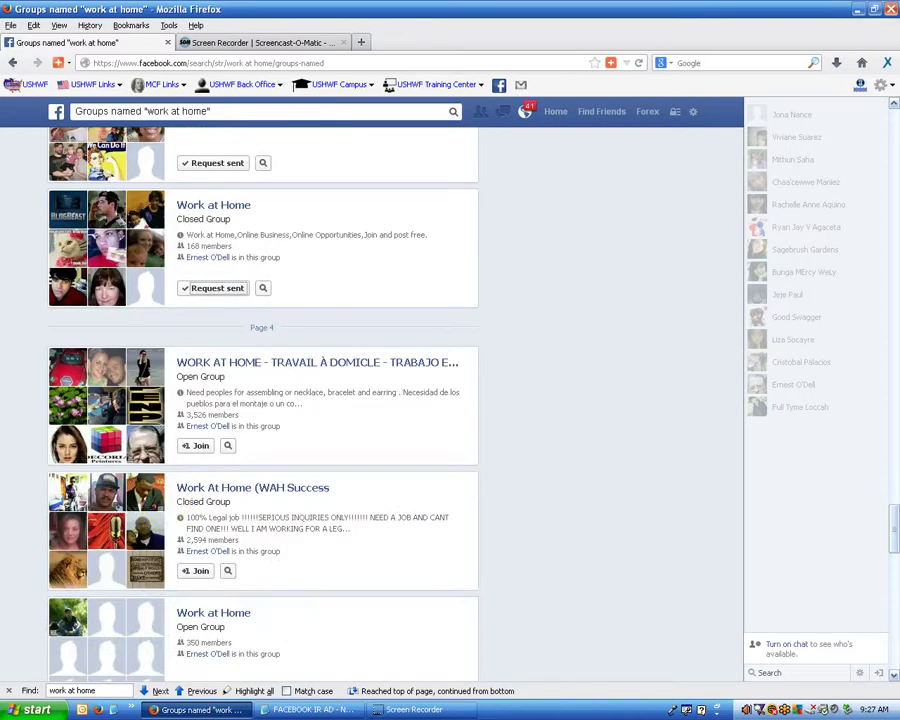
left_click(195, 445)
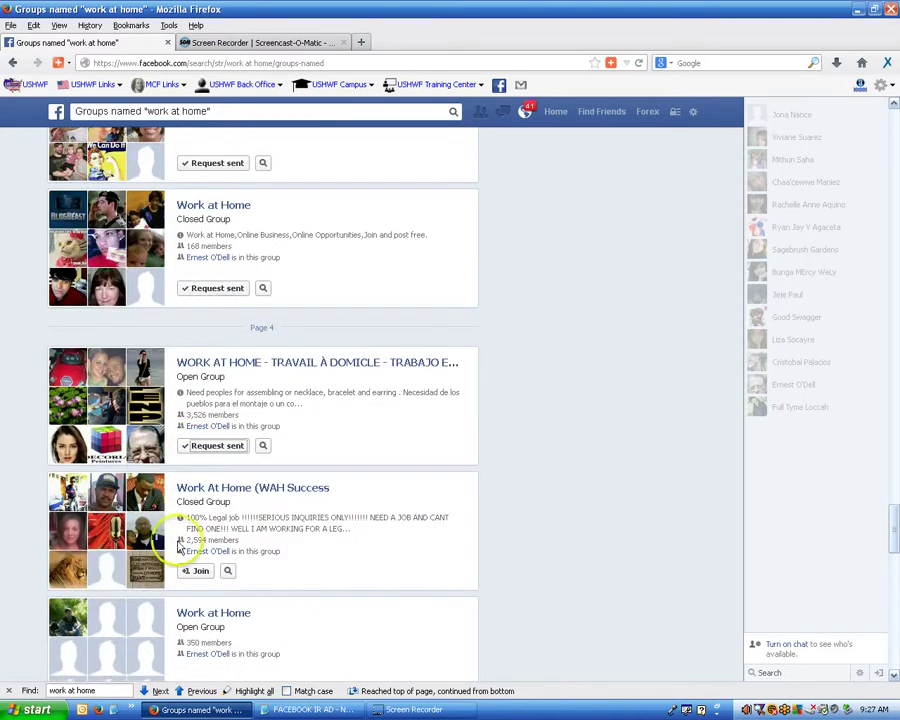
left_click(200, 570)
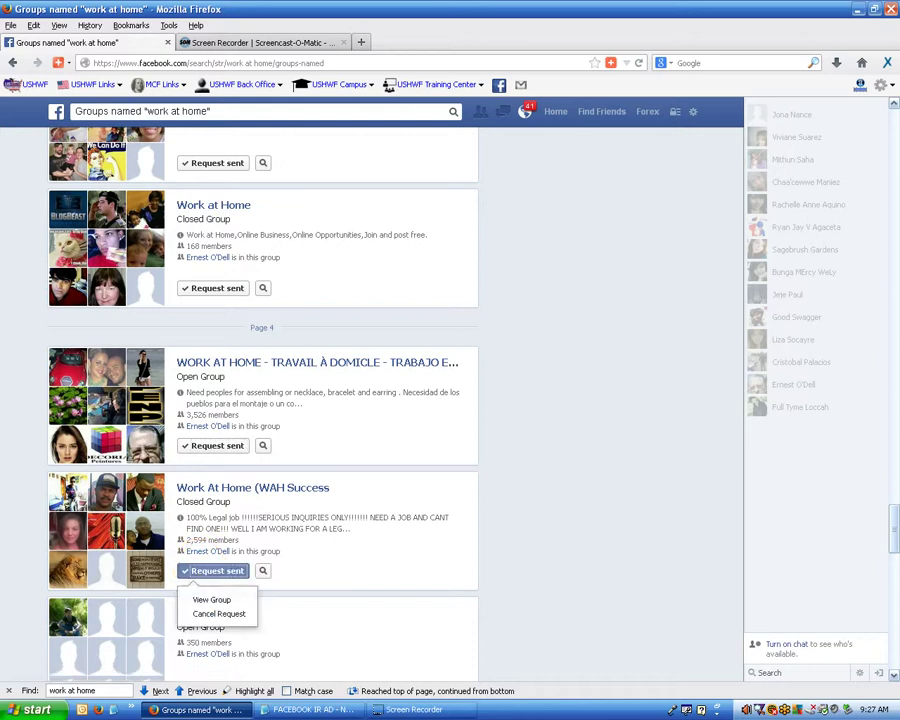
scroll(12, 492, "down", 5)
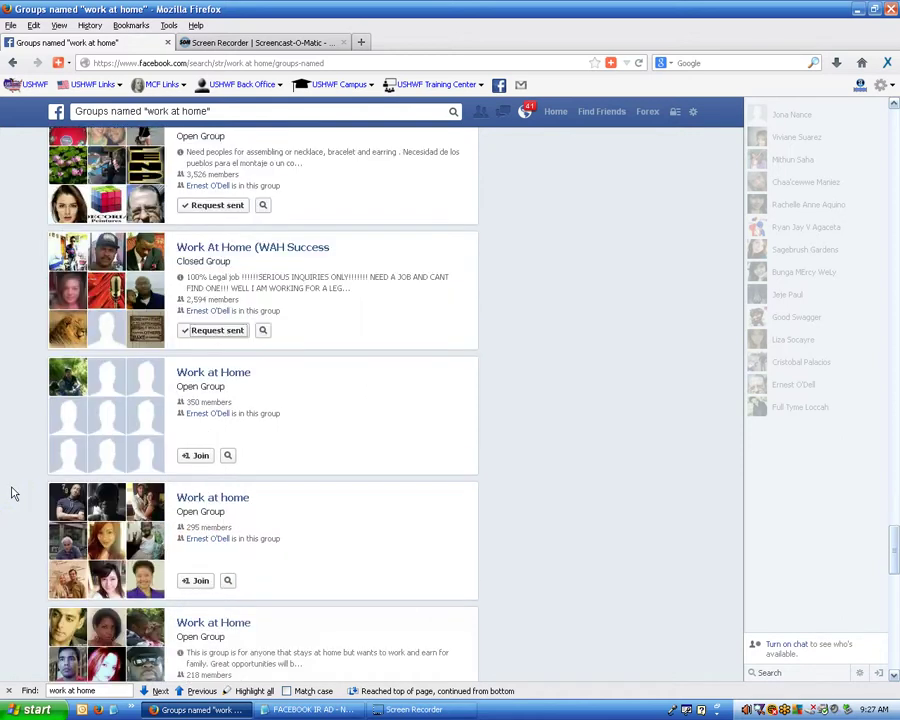
left_click(201, 456)
Request to join the 295- and 218-member Work at Home groups, WORK at home & BUSINESS internet MLM, and work at home business.
scroll(104, 488, "down", 1)
scroll(106, 493, "down", 3)
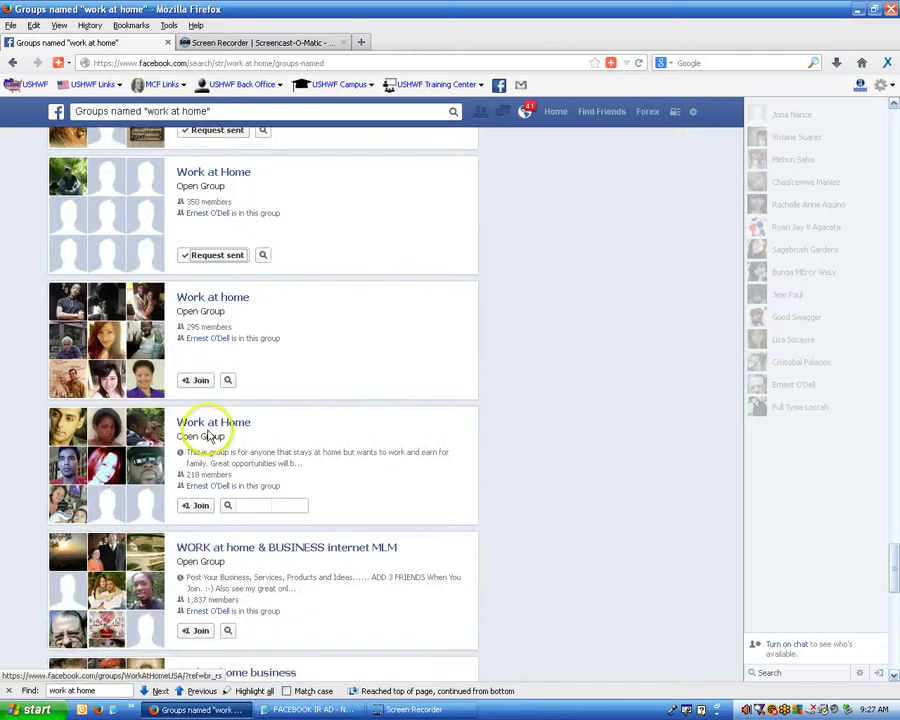
left_click(198, 390)
left_click(197, 507)
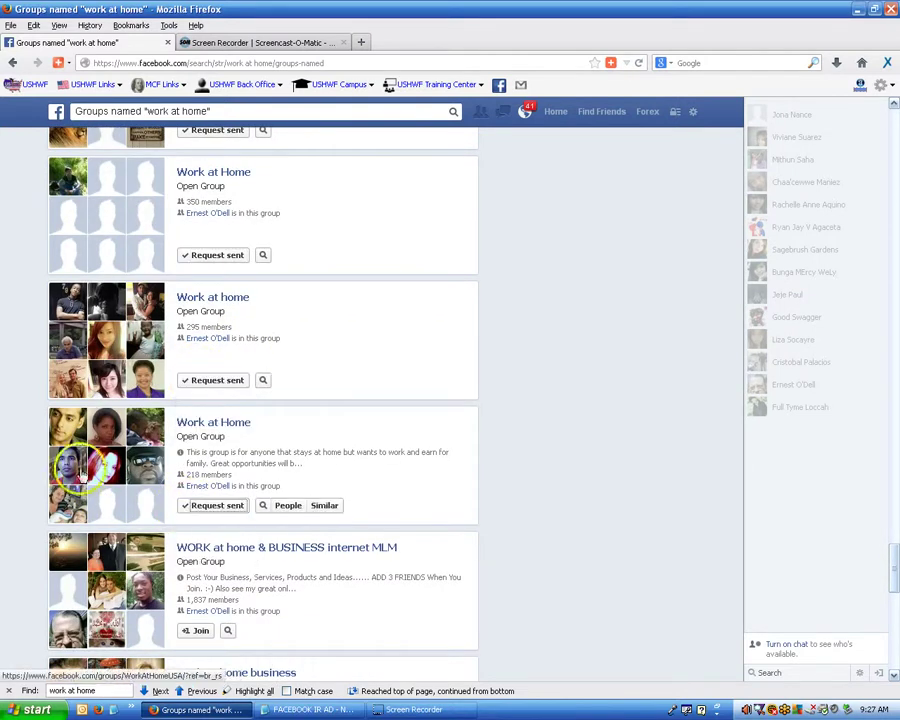
scroll(263, 400, "down", 2)
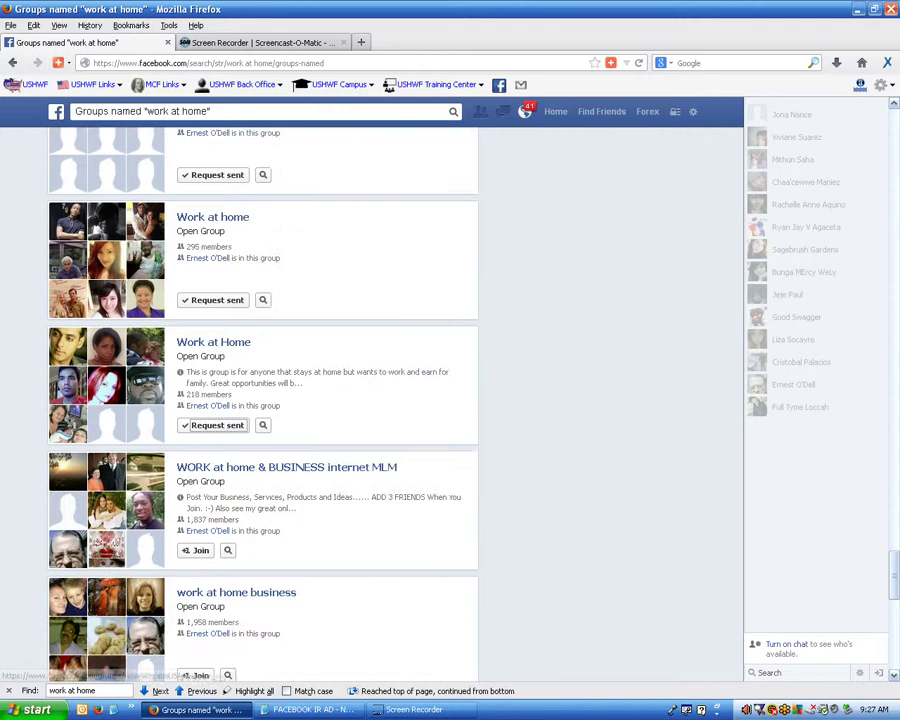
scroll(8, 430, "down", 3)
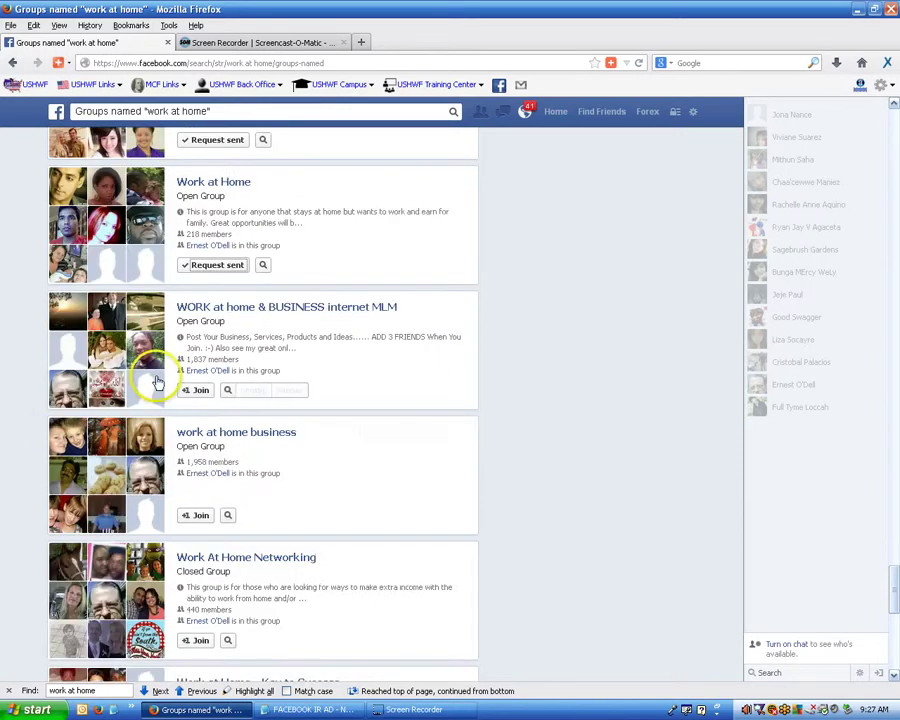
left_click(195, 392)
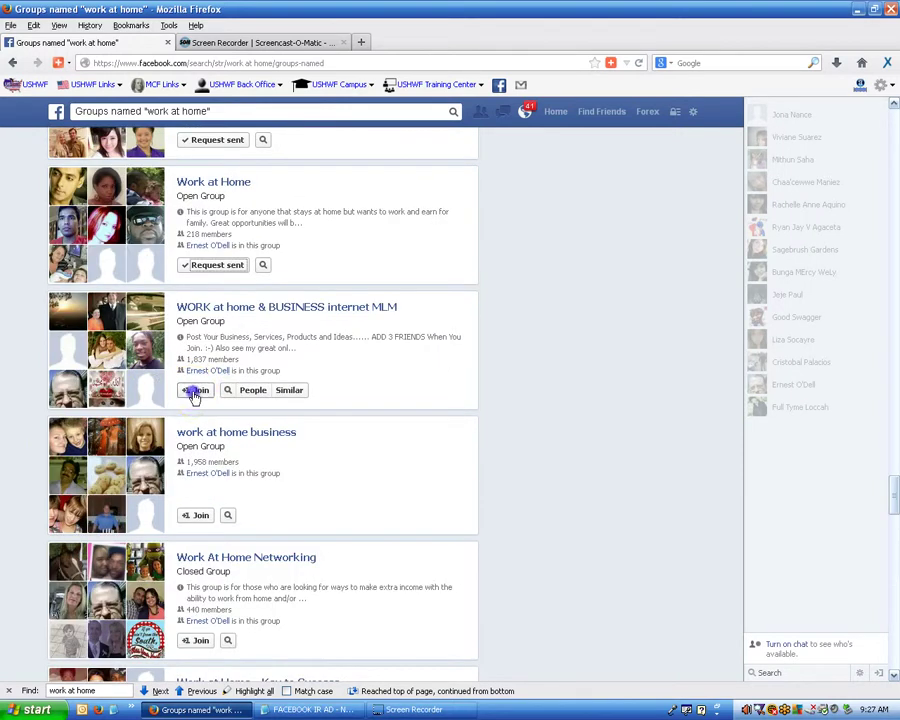
left_click(198, 522)
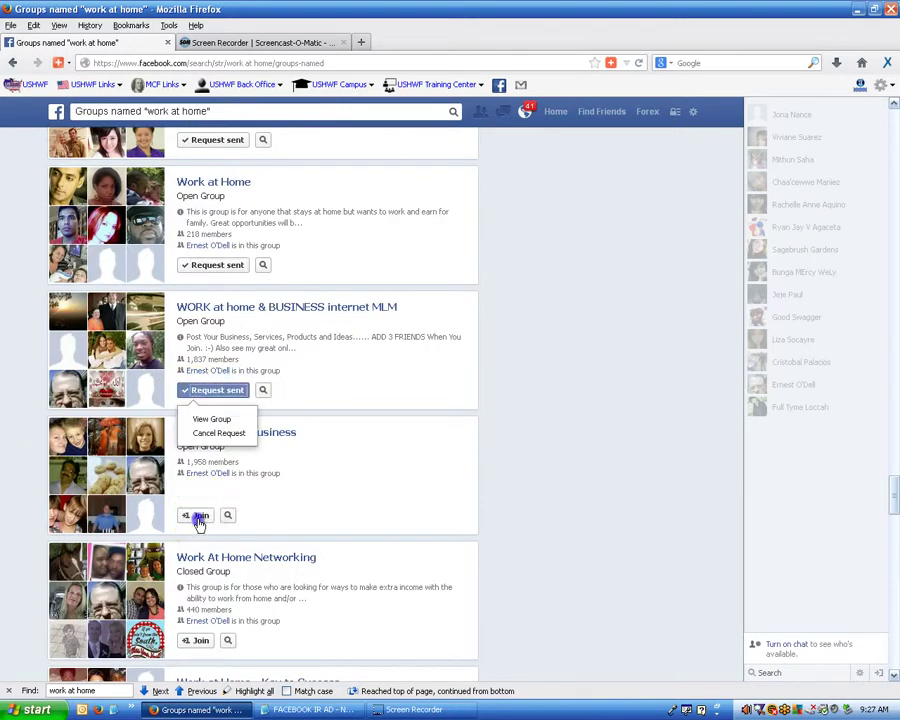
left_click(12, 508)
Request to join Work At Home Networking, Work at Home~ Key to Success, Work at Home Solutions, Work at home, and closed Work At Home.
scroll(30, 510, "down", 1)
scroll(55, 510, "down", 4)
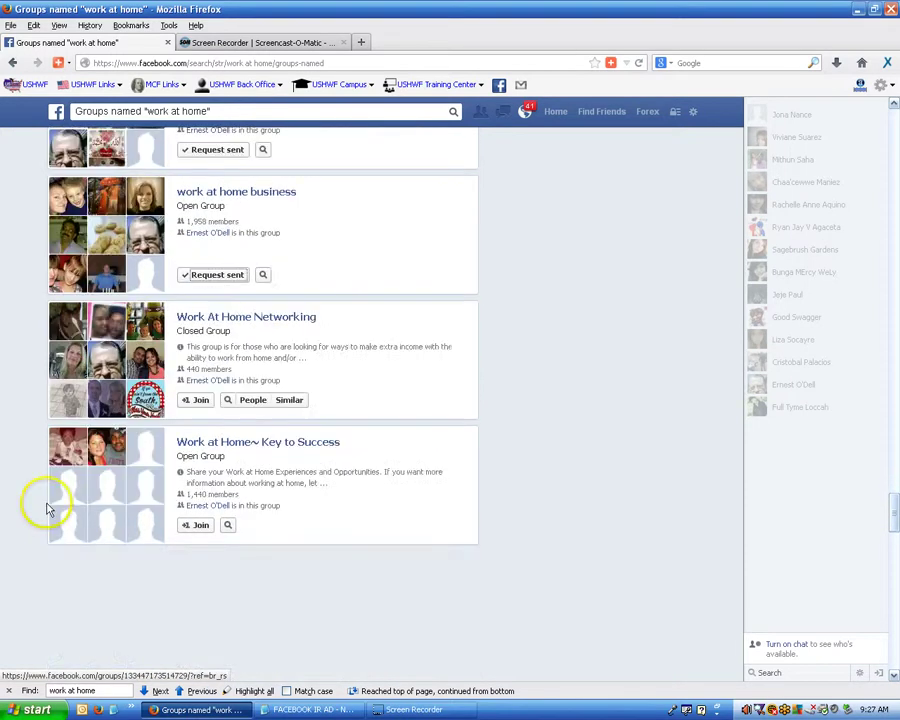
left_click(195, 400)
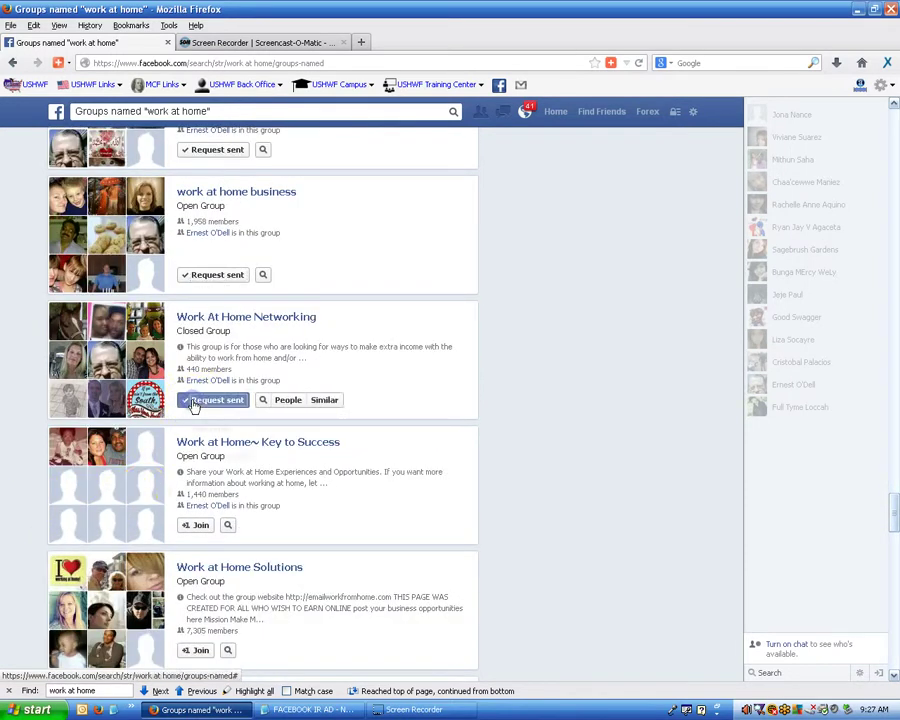
left_click(199, 525)
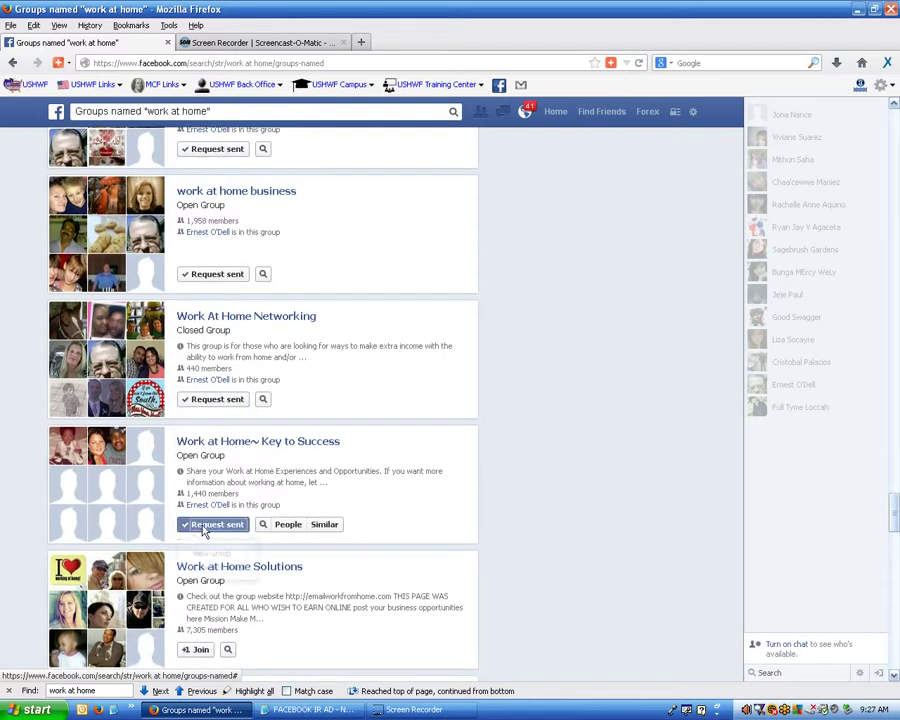
scroll(203, 531, "down", 6)
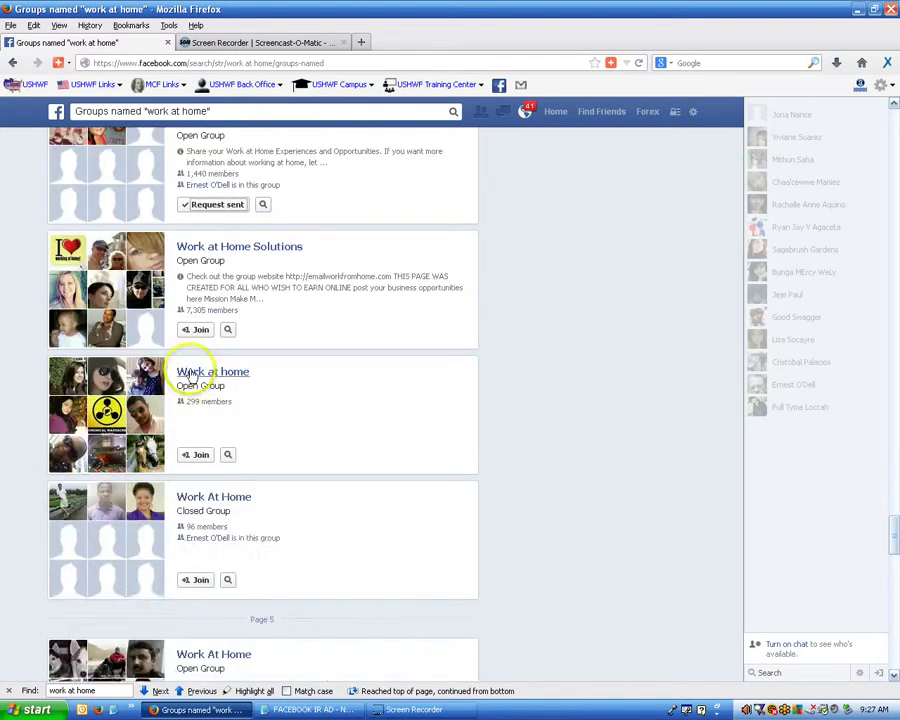
left_click(196, 330)
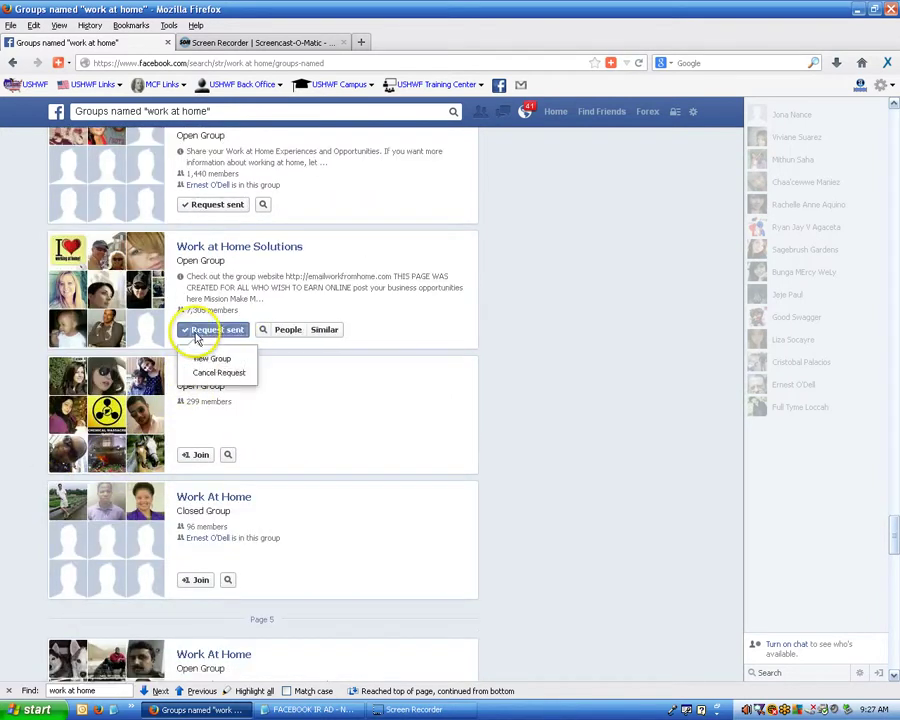
left_click(196, 455)
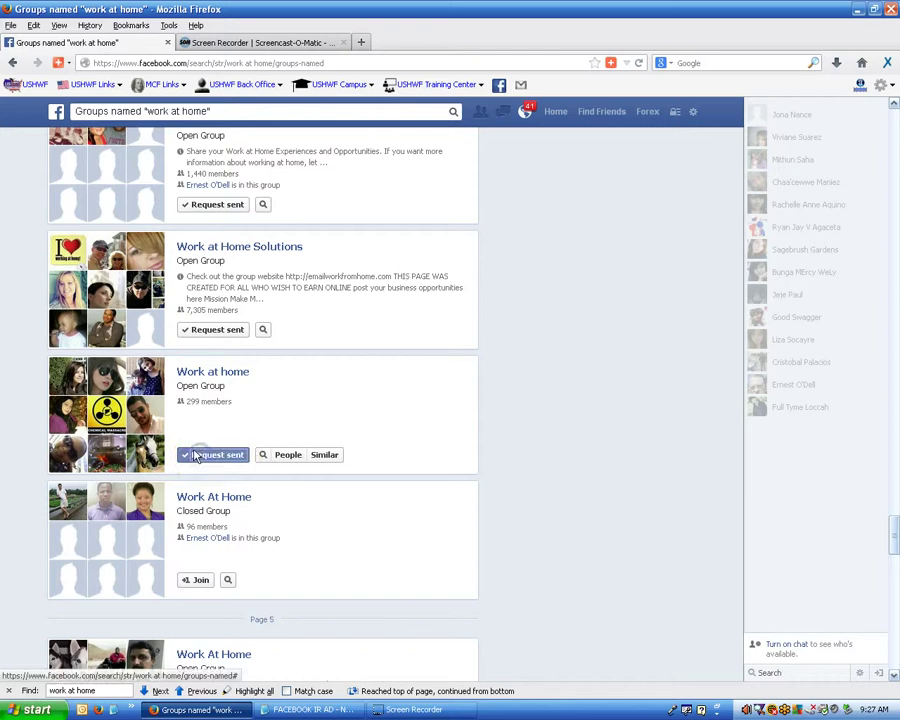
left_click(200, 580)
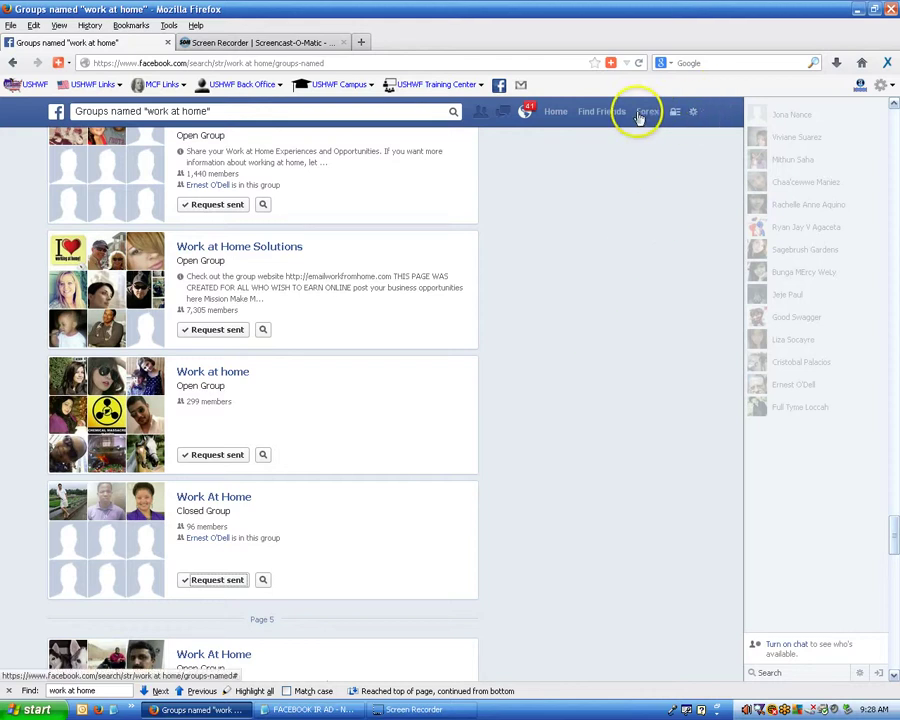
From the news feed, find Work at Home Jobs St. Louis Mo and surrounding areas in the full groups list and open it.
left_click(554, 114)
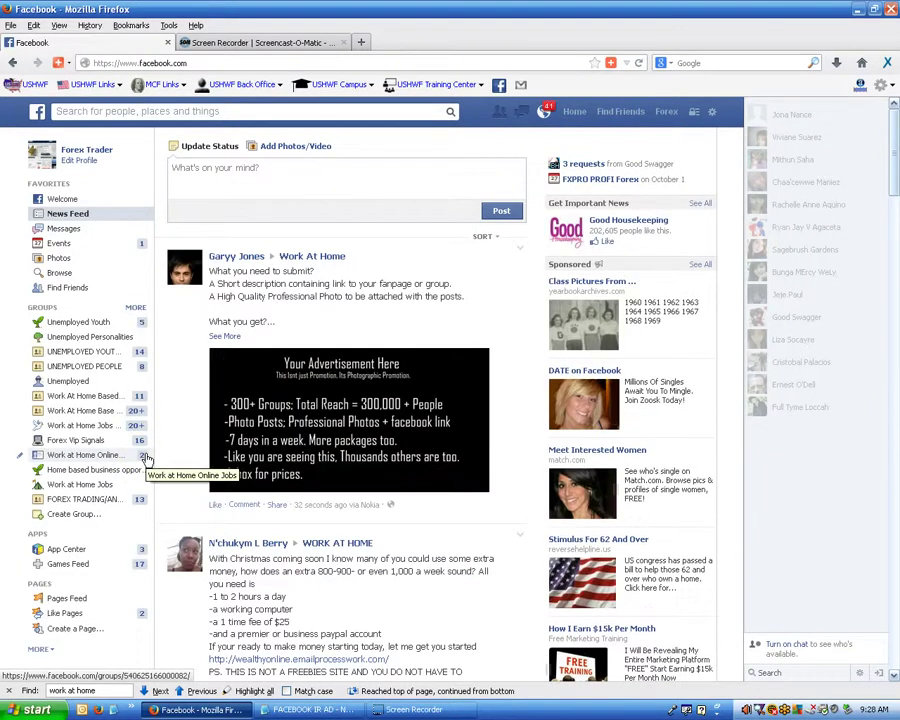
left_click(135, 307)
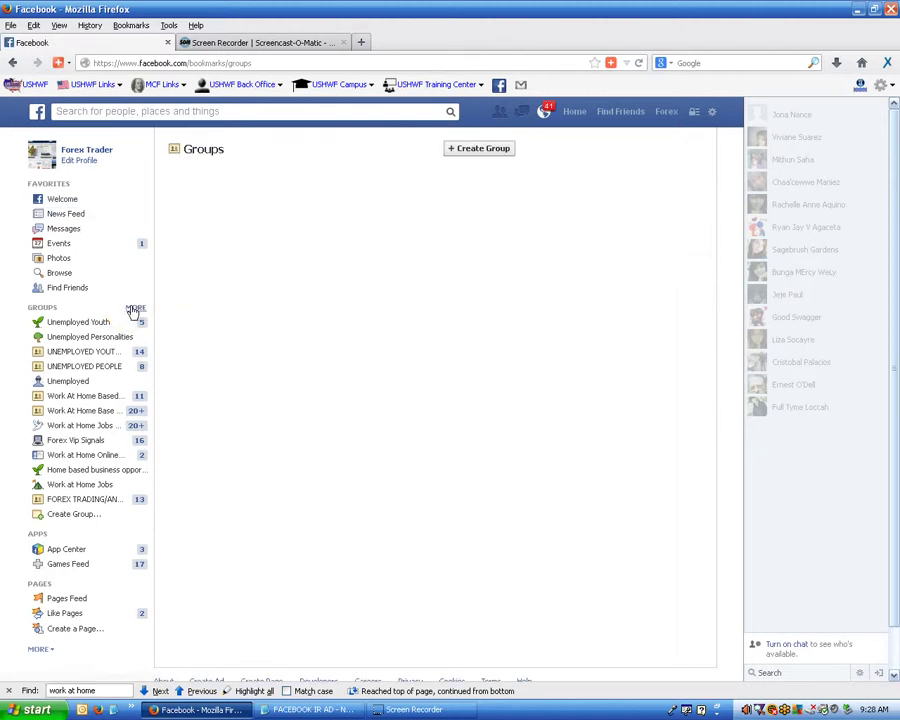
left_click(202, 691)
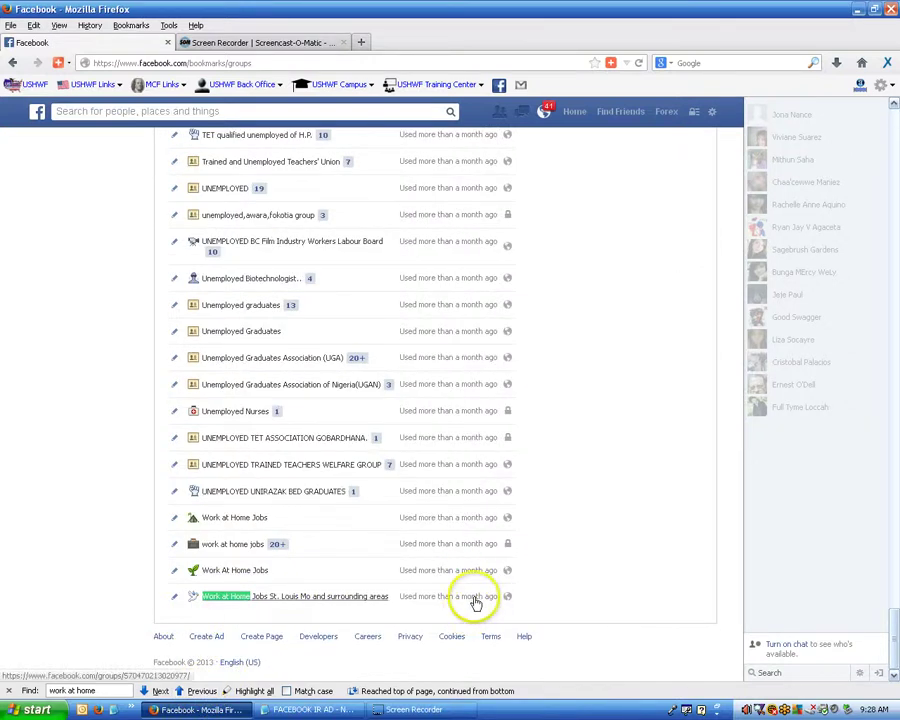
left_click(220, 600)
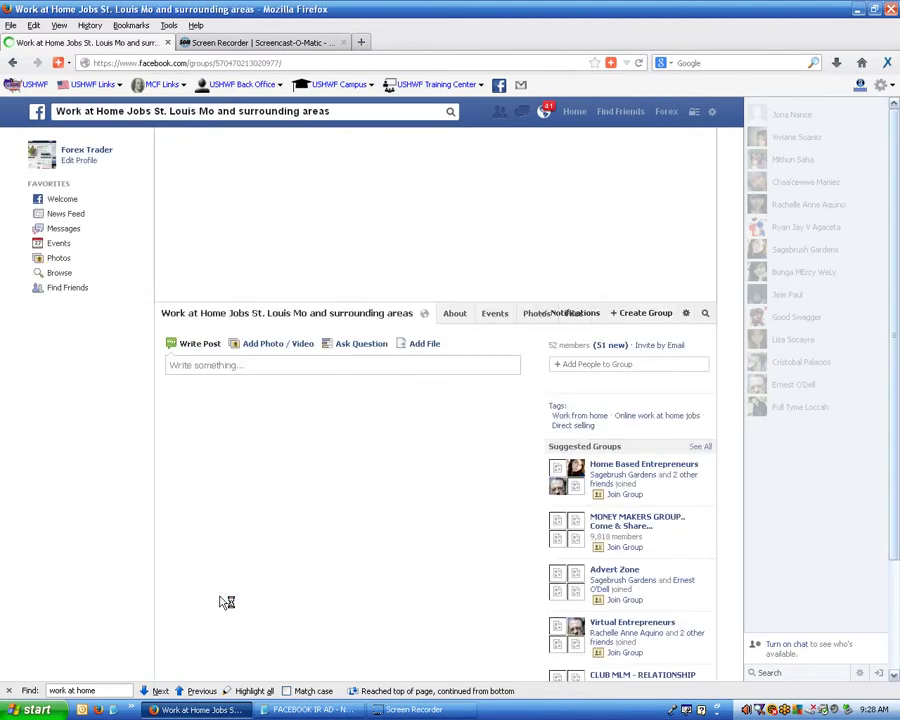
Start a photo post in the St. Louis group and attach the !!!BACK_TO_SCHOOL ad image.
left_click(262, 490)
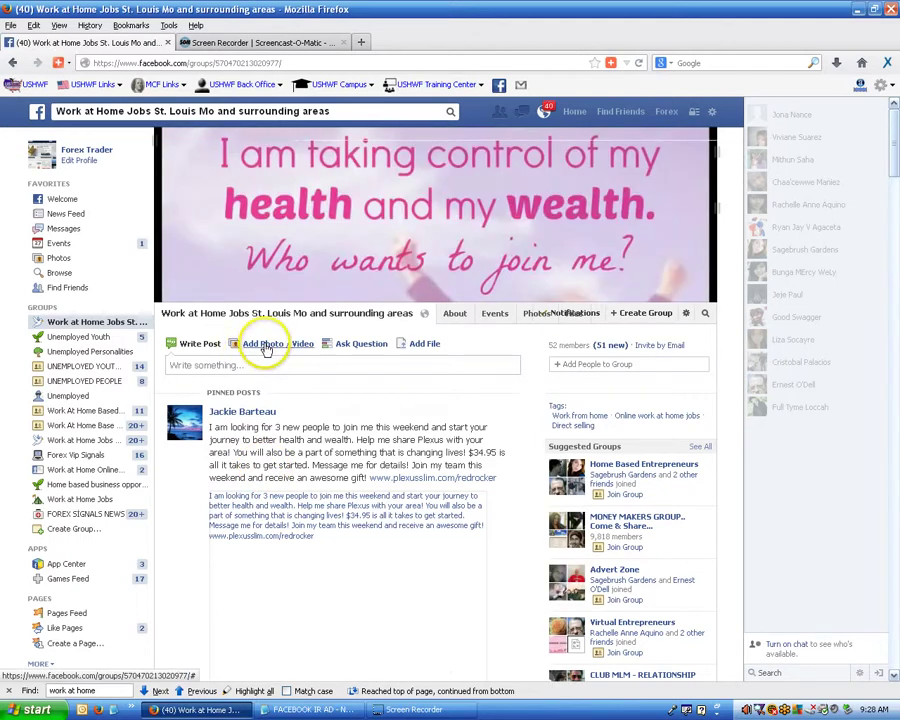
left_click(262, 344)
left_click(255, 391)
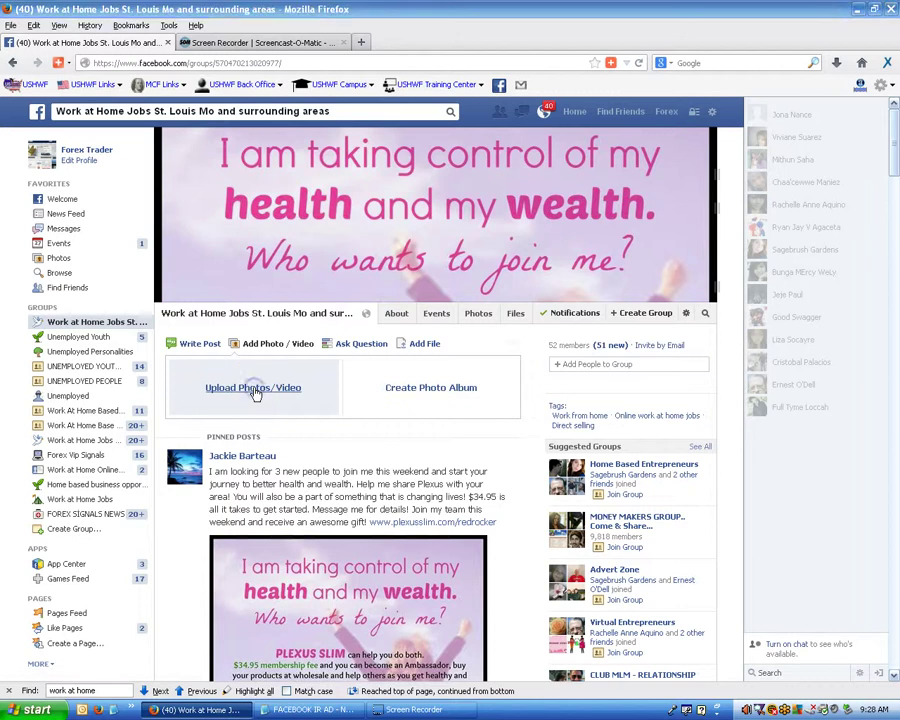
left_click(120, 72)
key("Escape")
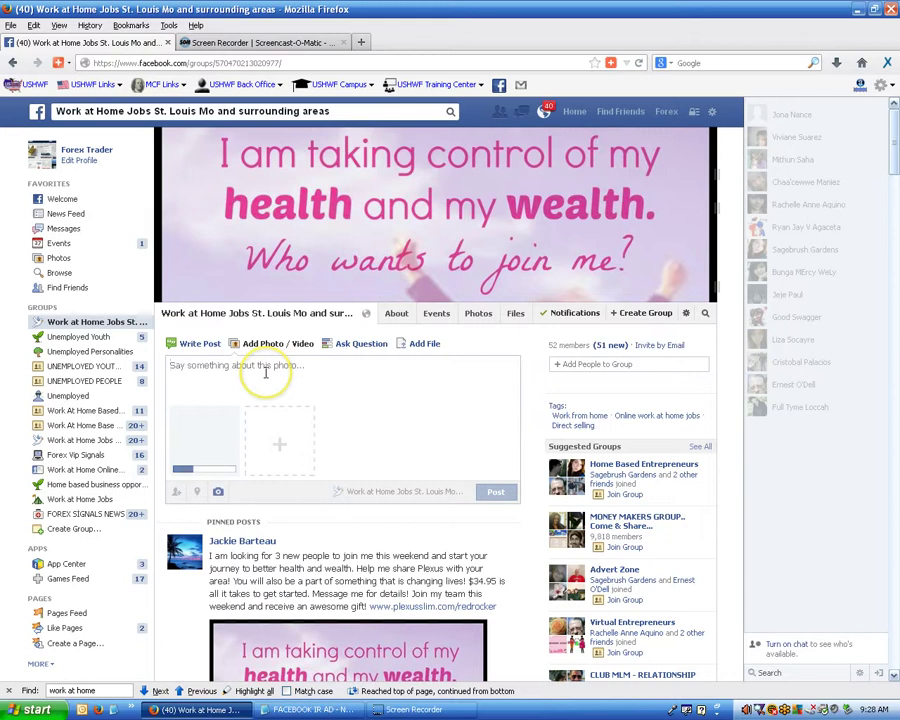
Paste the Instant Money Network ad text with referral link as the caption and submit the post.
left_click(265, 374)
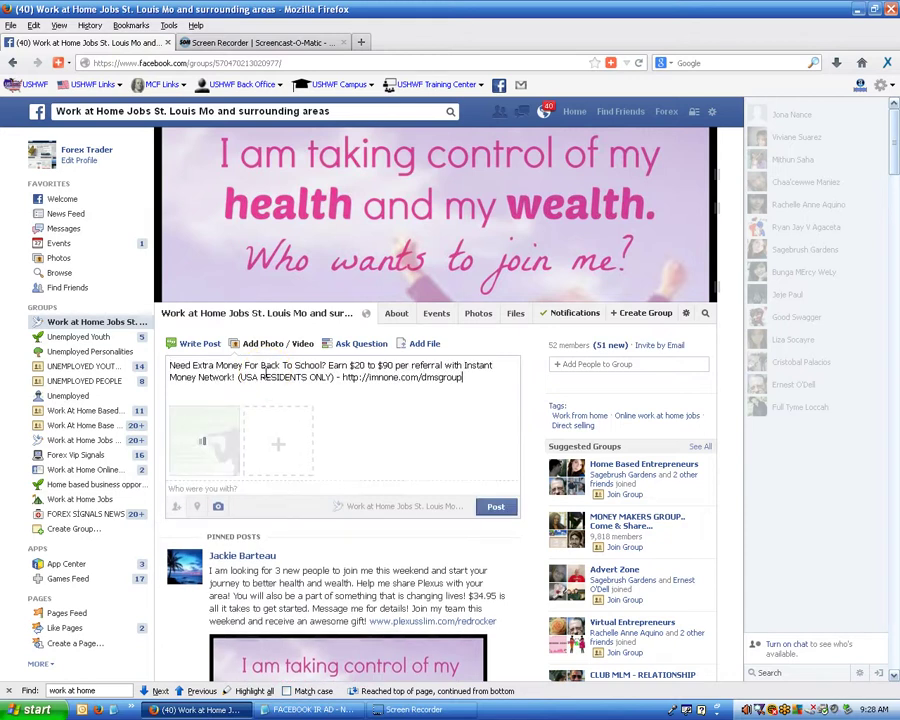
left_click(495, 508)
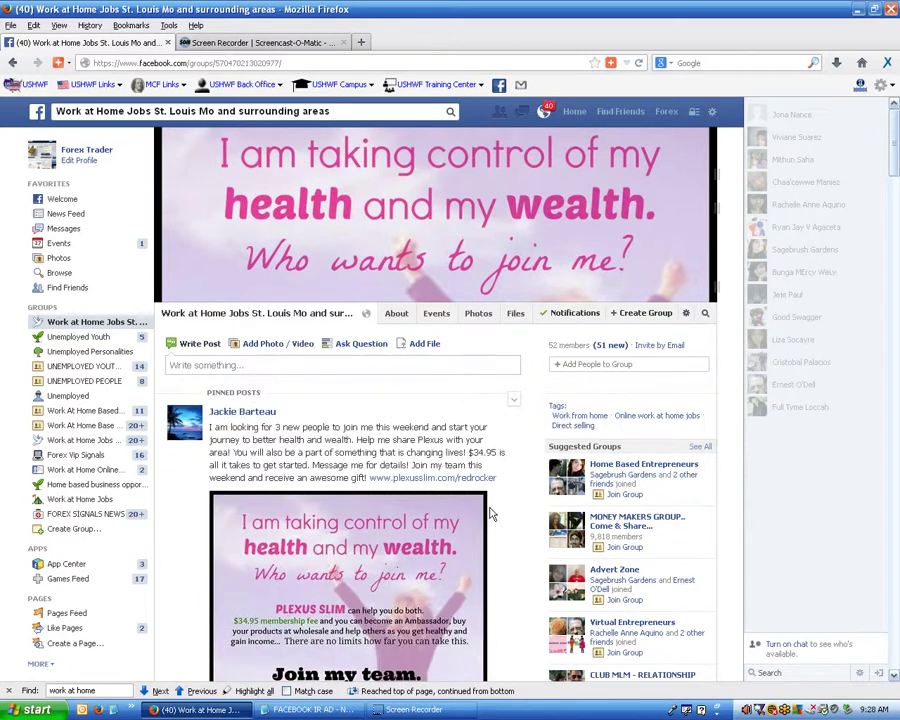
scroll(490, 513, "down", 2)
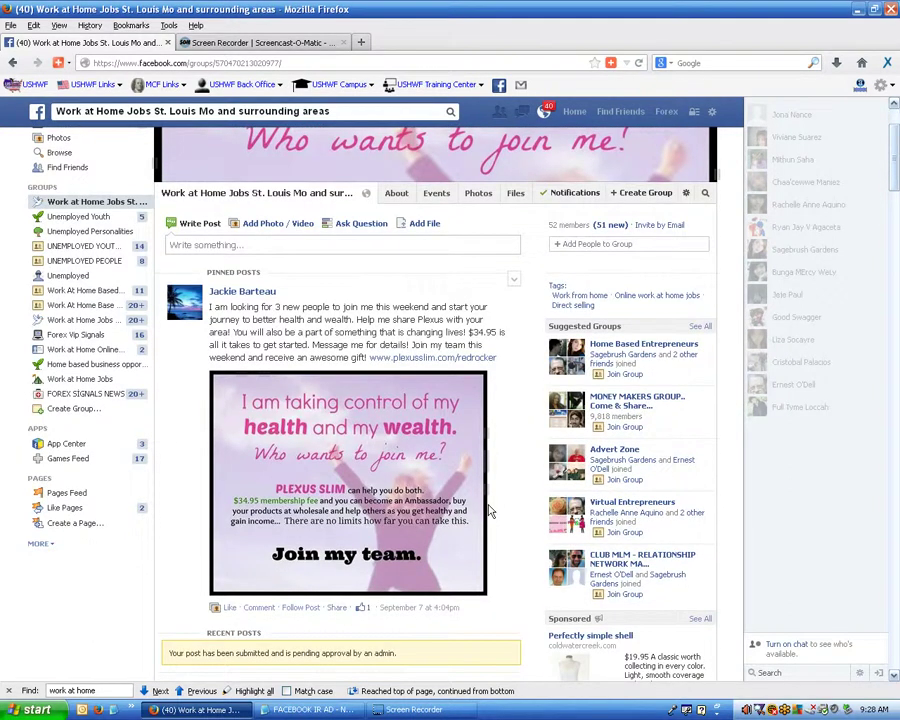
scroll(488, 510, "down", 3)
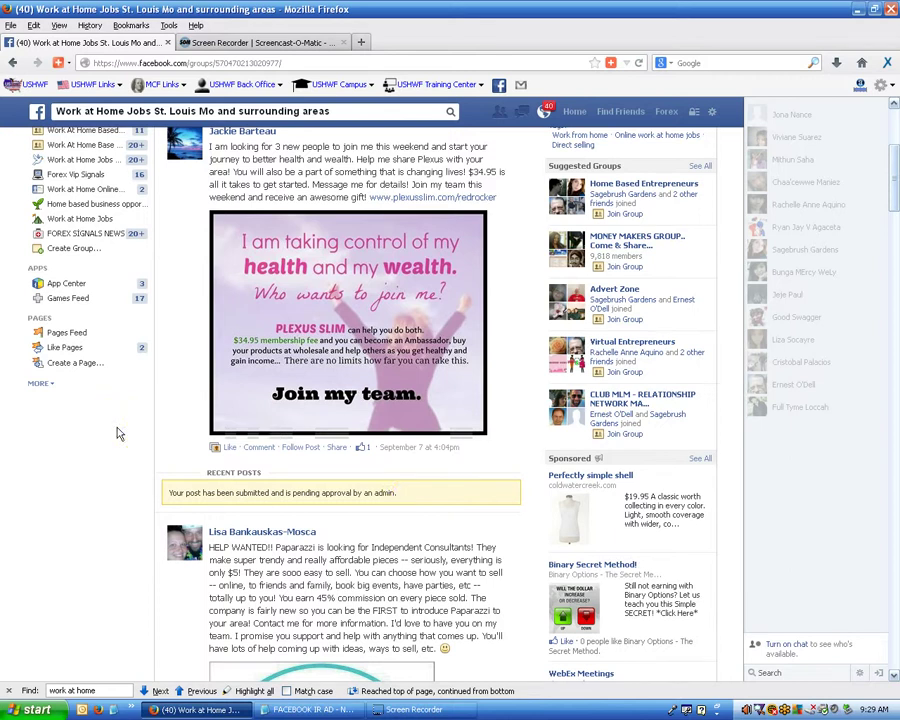
scroll(117, 433, "up", 4)
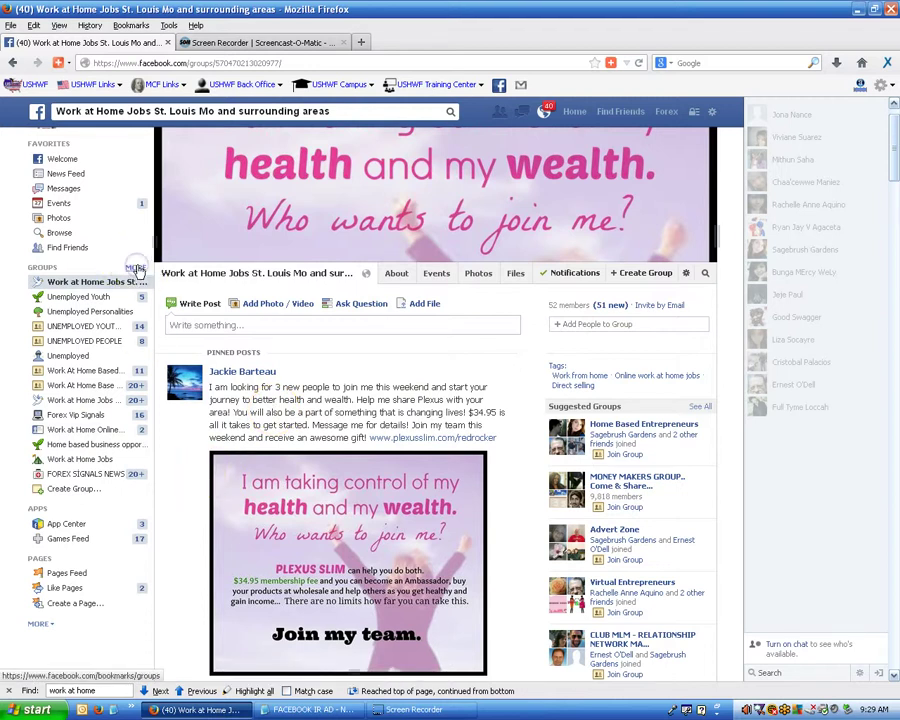
Step through the work at home matches in the full groups list and open Work at Home Jobs.
left_click(135, 267)
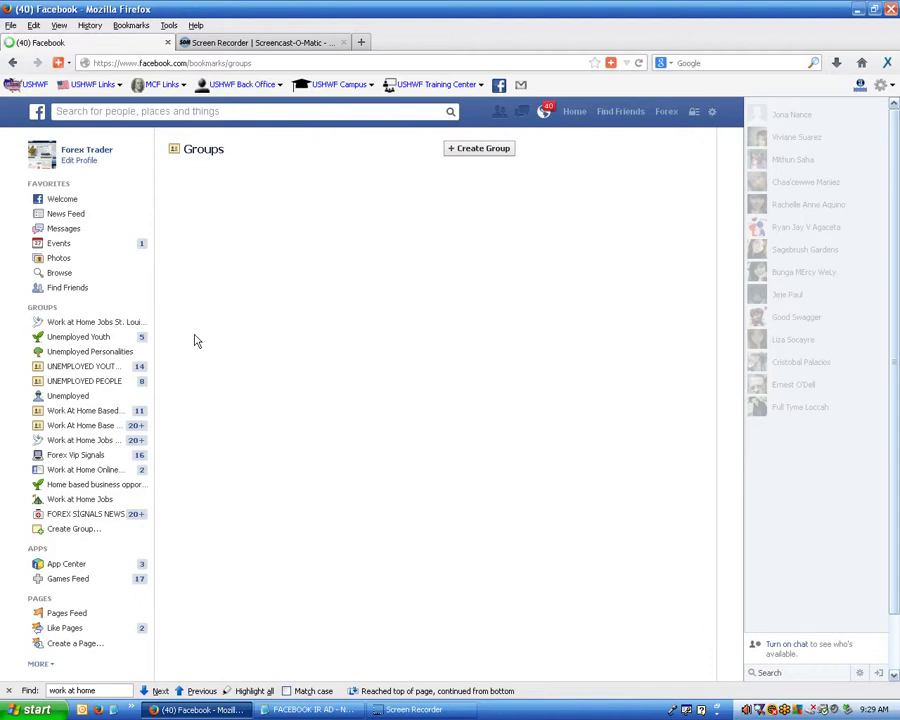
left_click(154, 690)
left_click(200, 691)
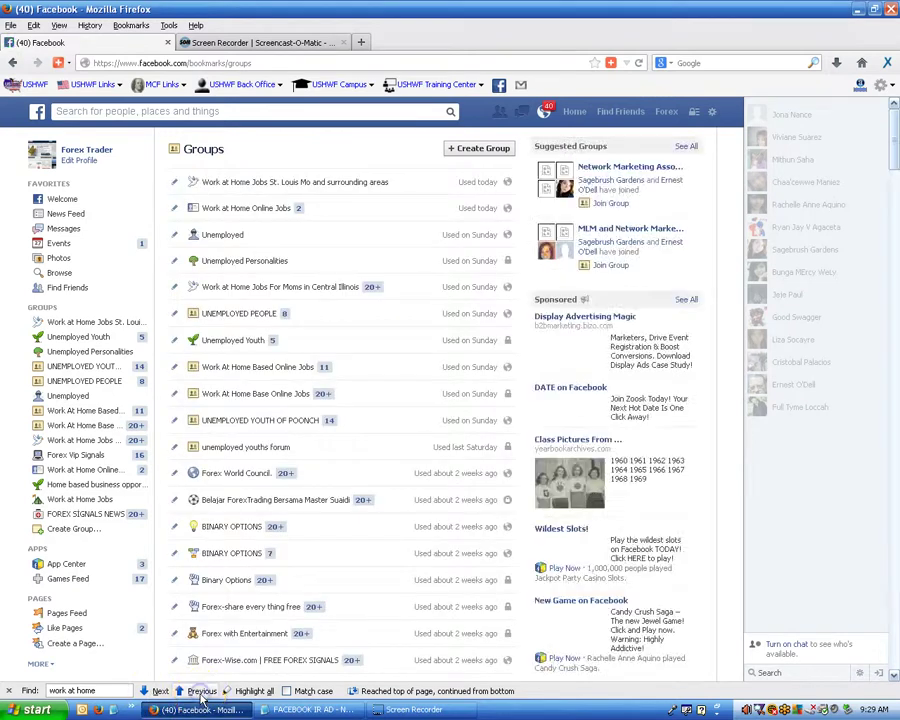
left_click(200, 692)
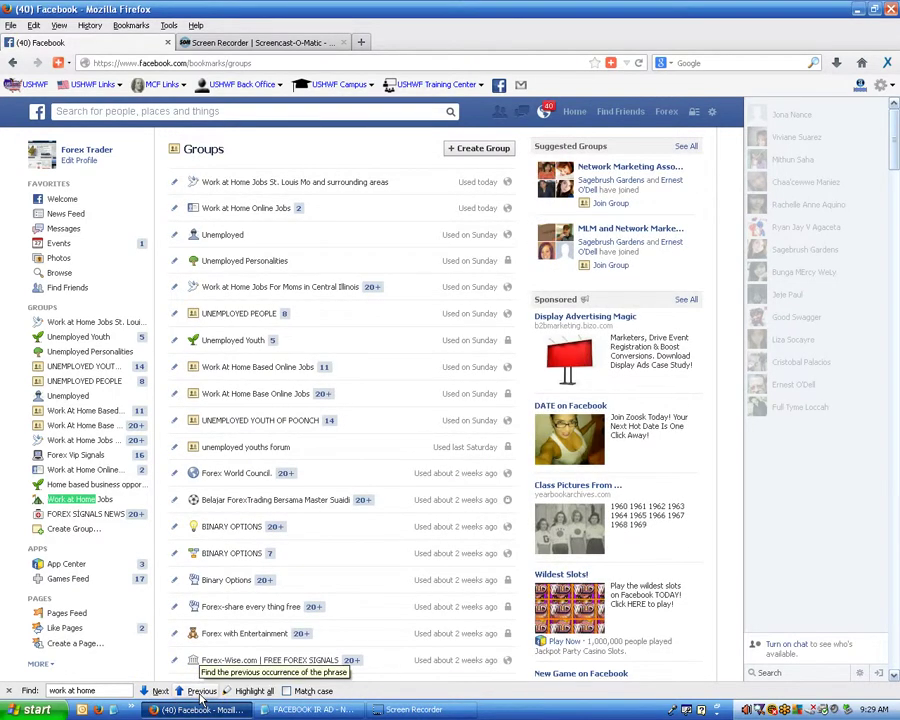
left_click(201, 696)
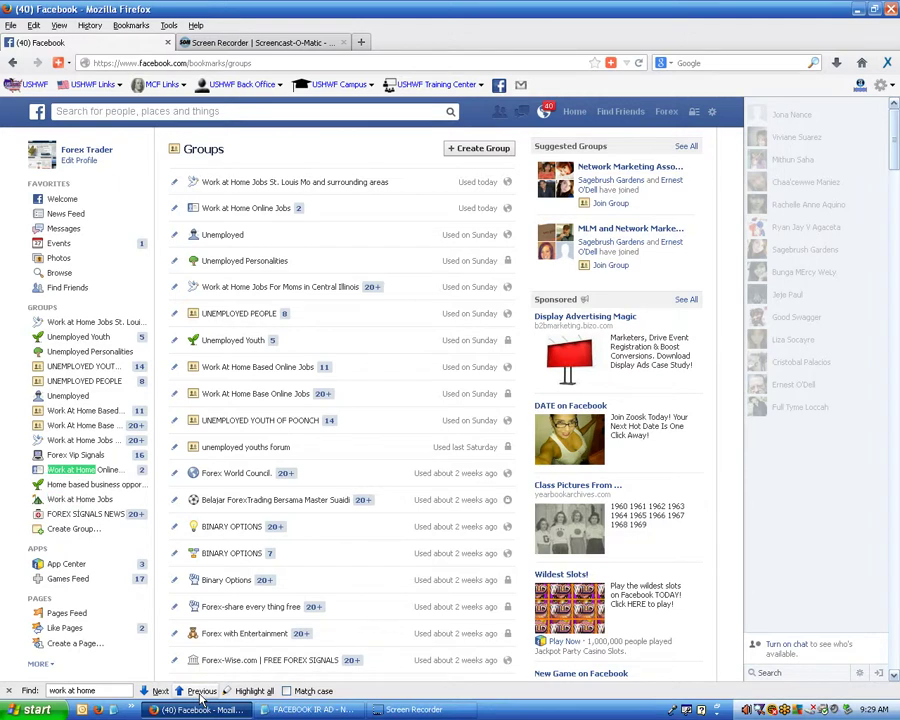
left_click(200, 692)
left_click(200, 692)
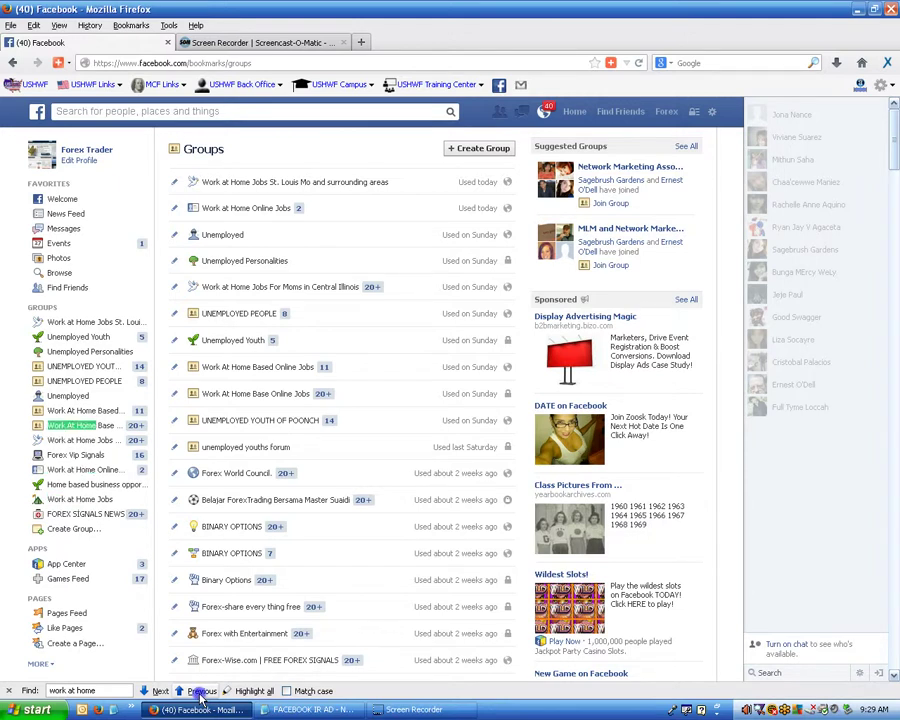
left_click(200, 692)
left_click(200, 692)
left_click(200, 692)
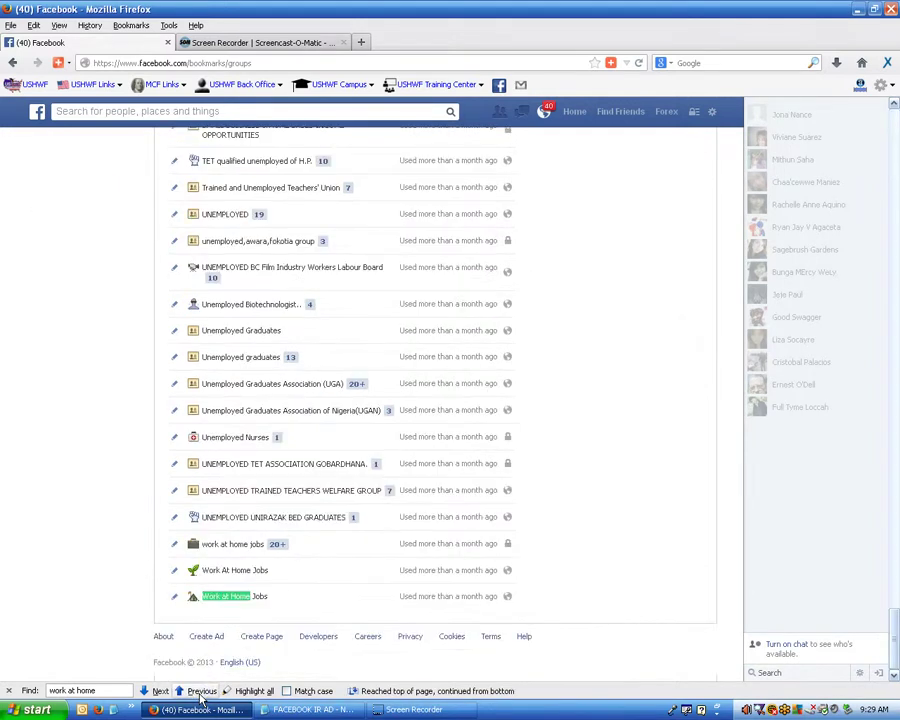
left_click(225, 599)
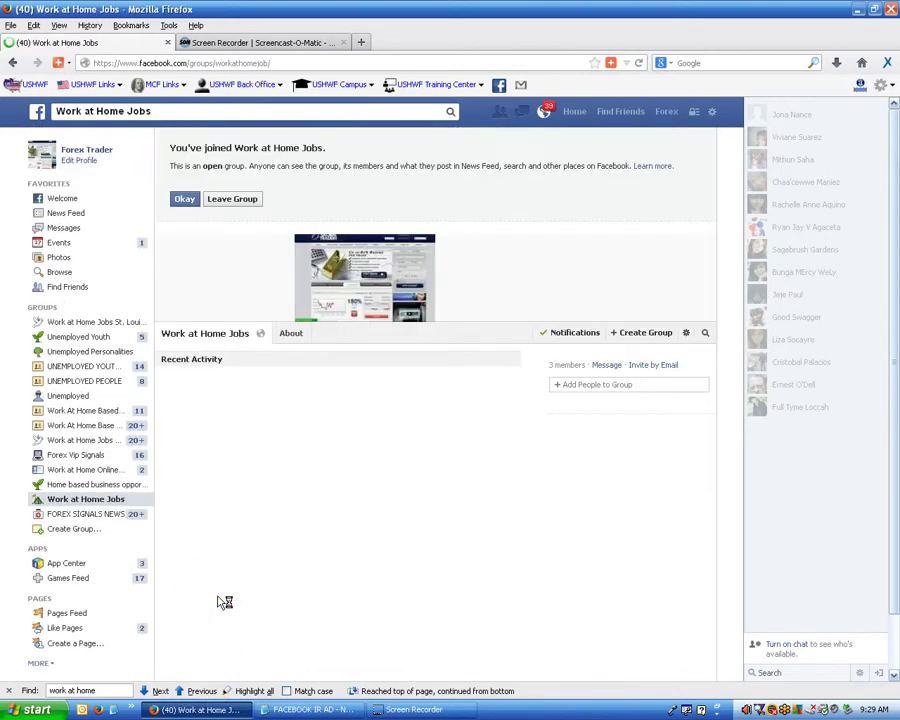
Dismiss the joined notice and leave the Work at Home Jobs group via its options menu.
left_click(185, 200)
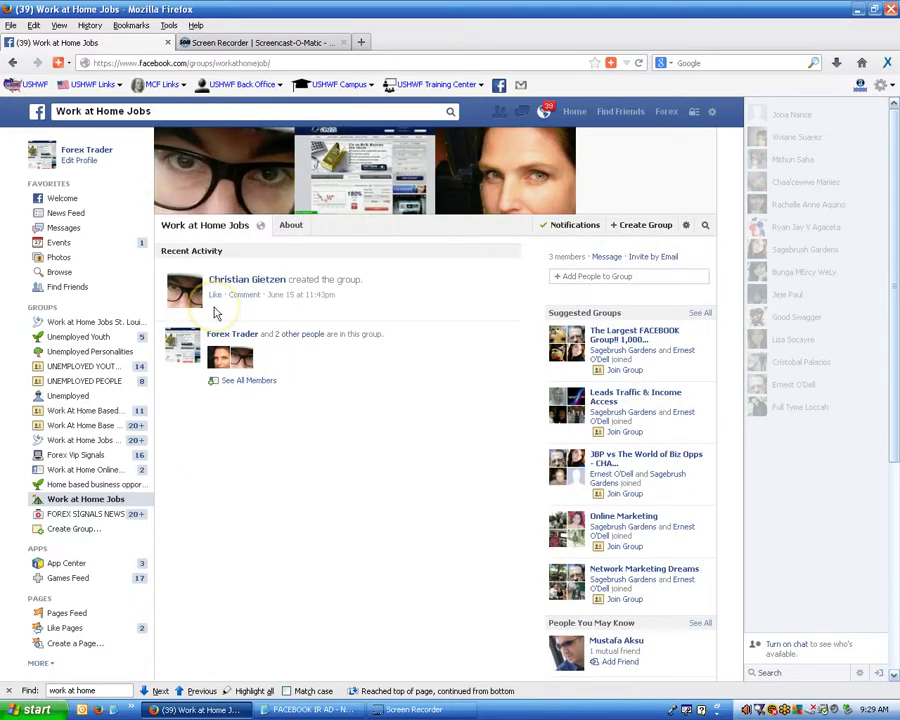
left_click(686, 226)
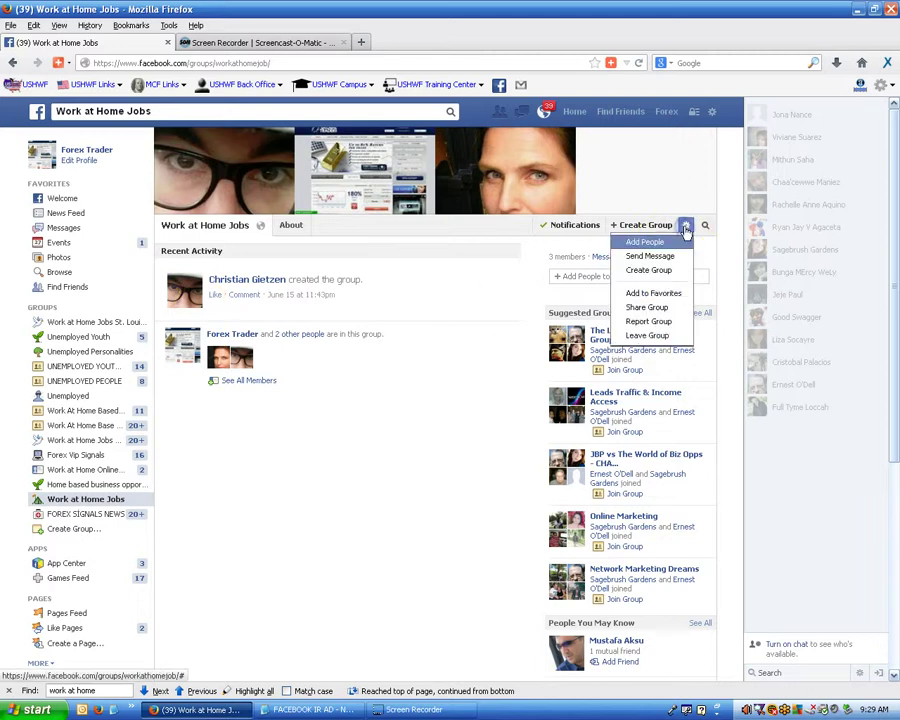
left_click(640, 335)
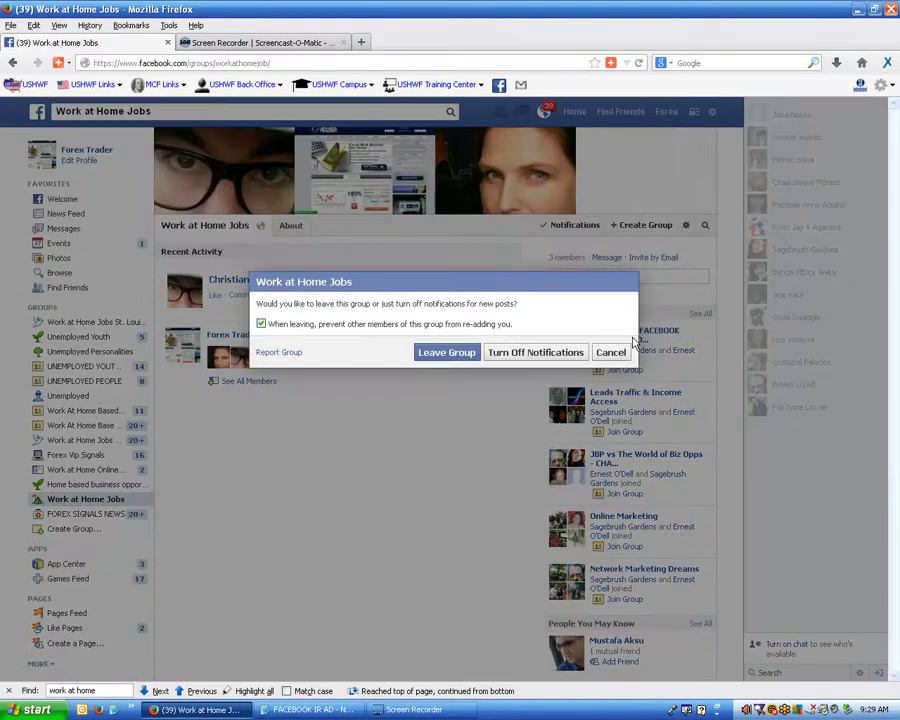
left_click(438, 354)
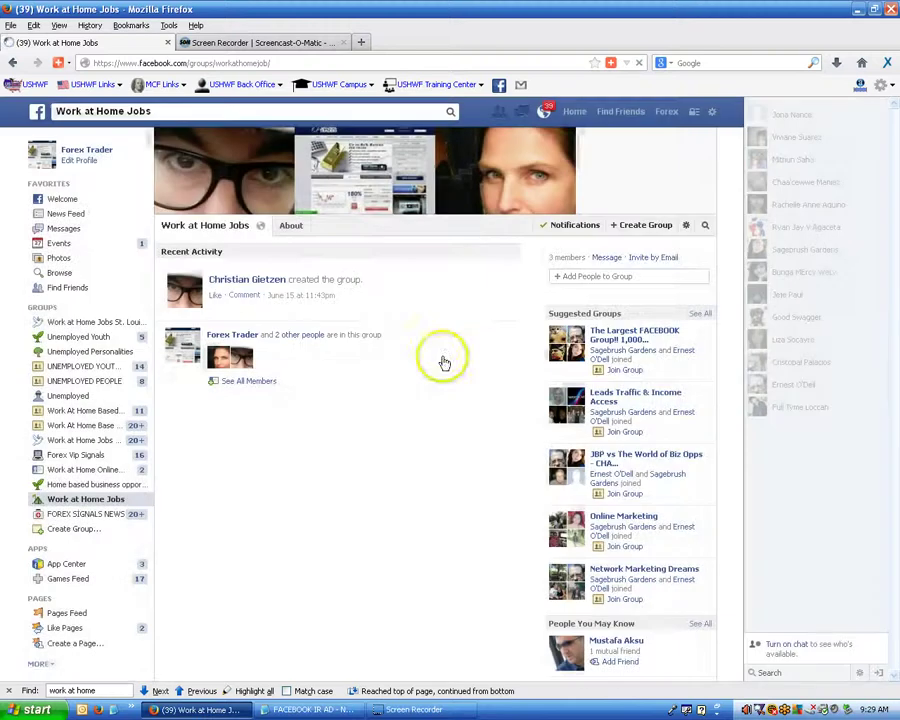